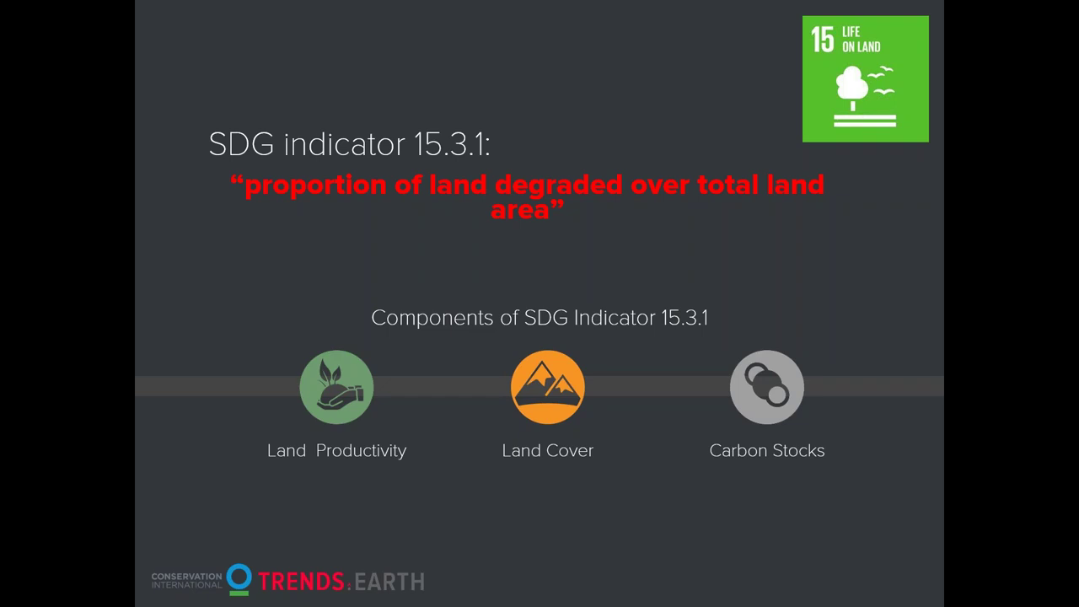
# Leave the slide show, launch QGIS Desktop 2.18.15 and widen the Layers Panel.
pyautogui.press('Escape')
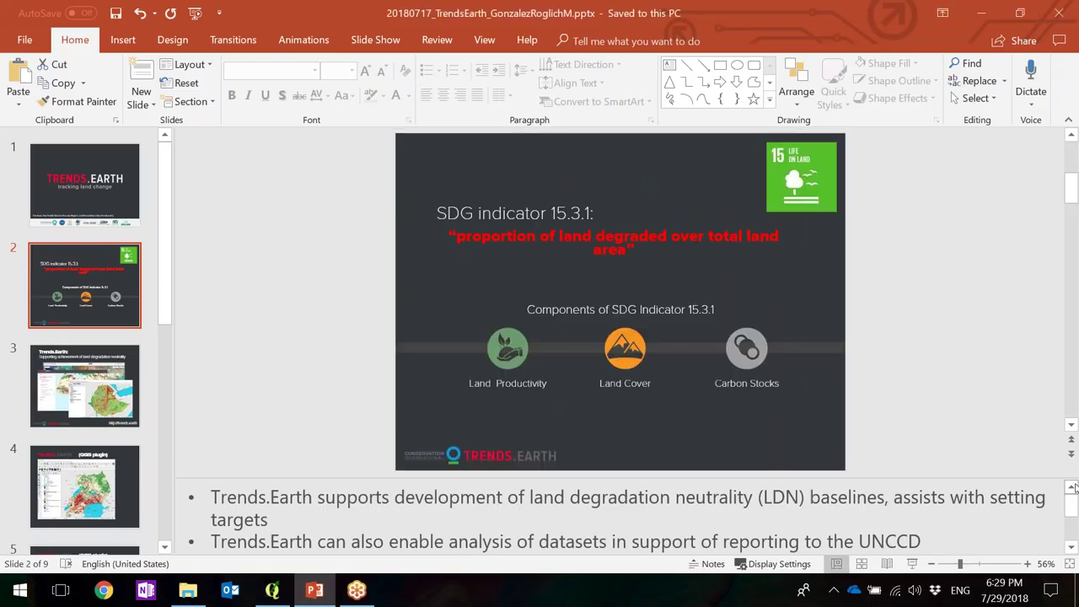
pyautogui.click(1054, 591)
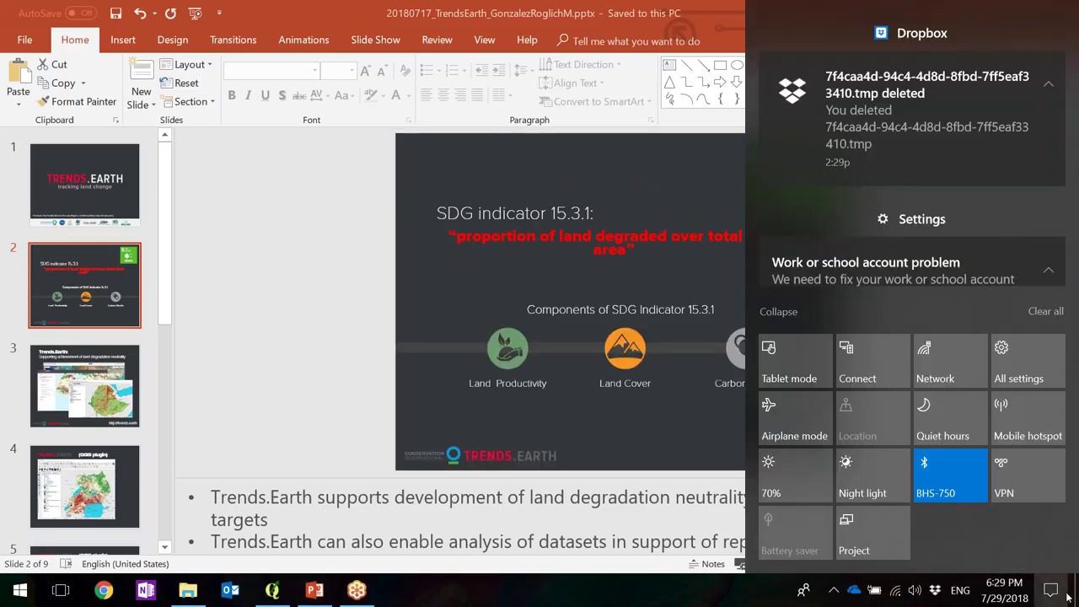
pyautogui.click(1077, 590)
pyautogui.click(17, 590)
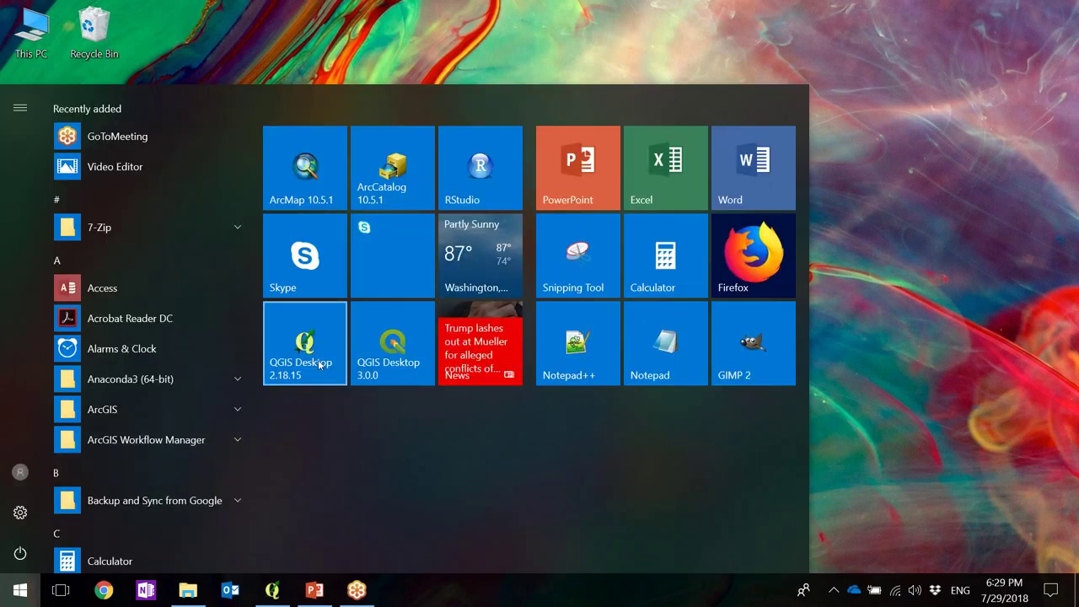
pyautogui.click(319, 365)
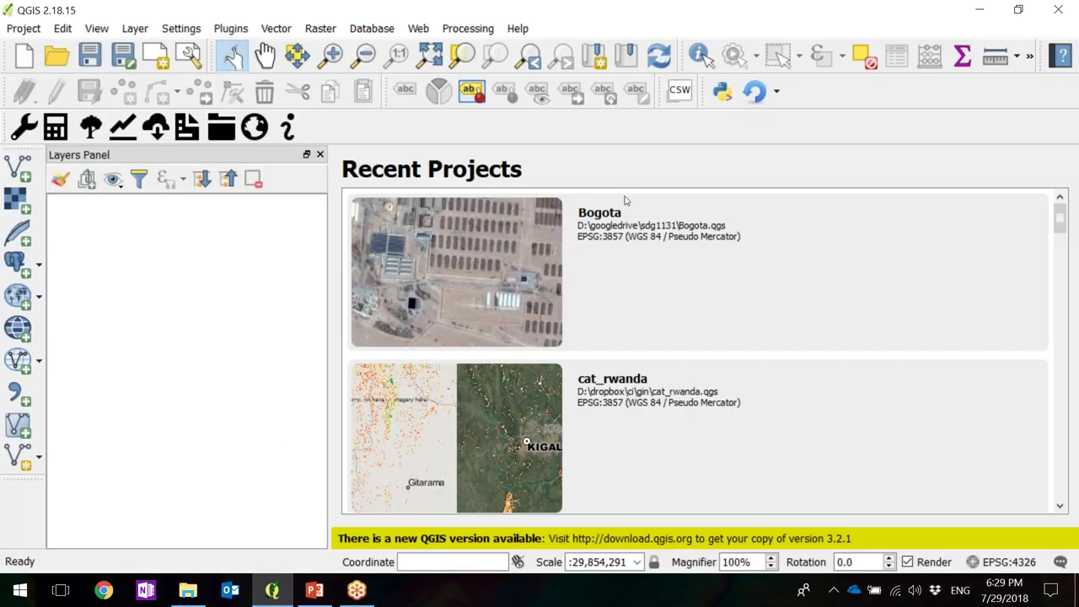
pyautogui.moveTo(328, 240); pyautogui.dragTo(531, 241)
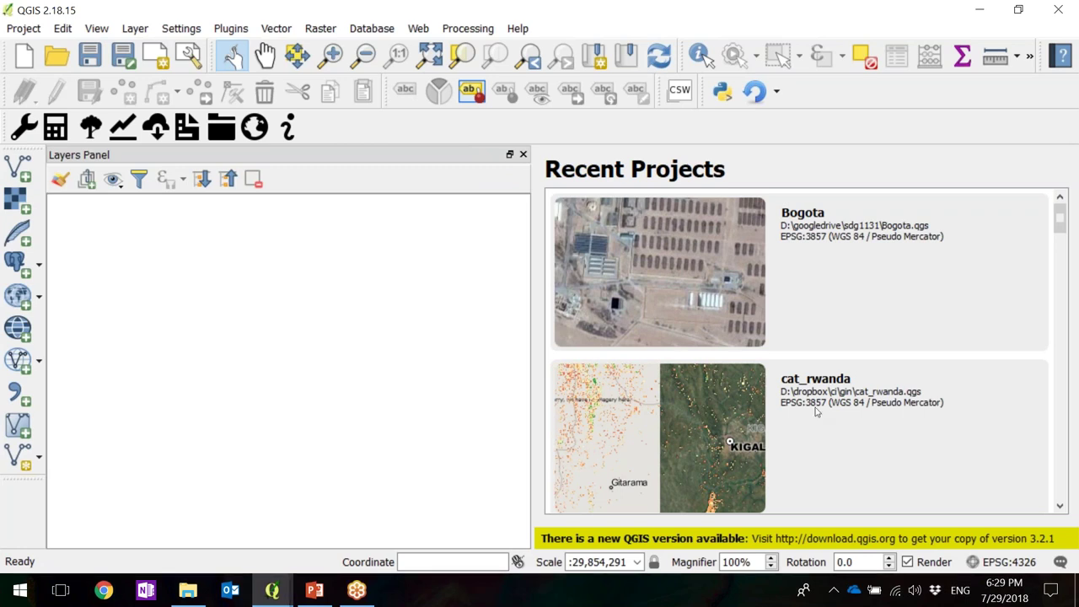
# Search the plugin manager for "trends", review the trends.earth plugin's details and close the manager.
pyautogui.click(231, 29)
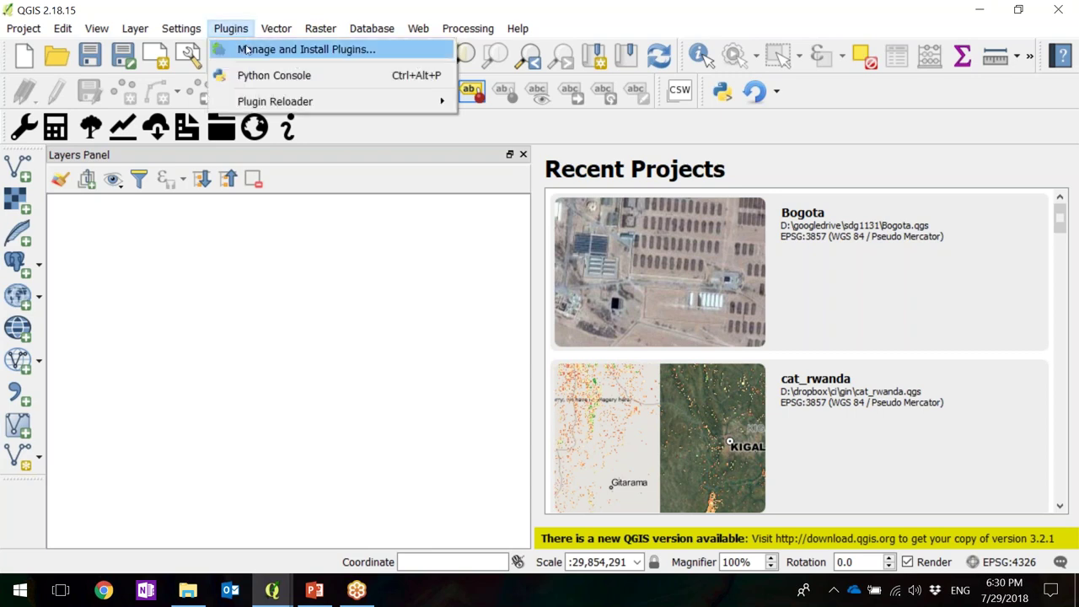
pyautogui.click(246, 51)
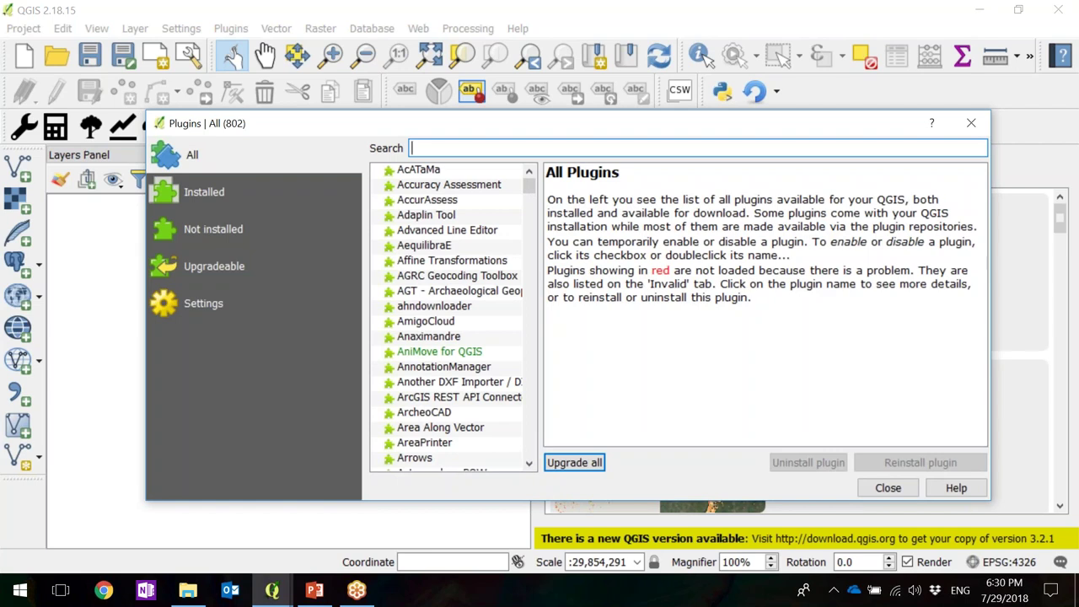
pyautogui.write('tr')
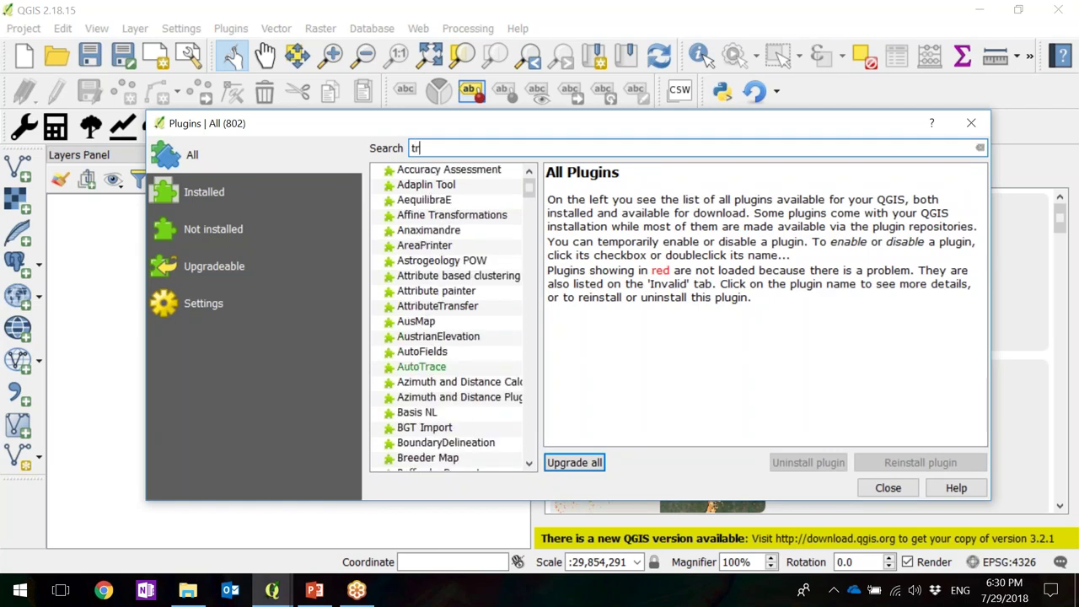
pyautogui.write('ends')
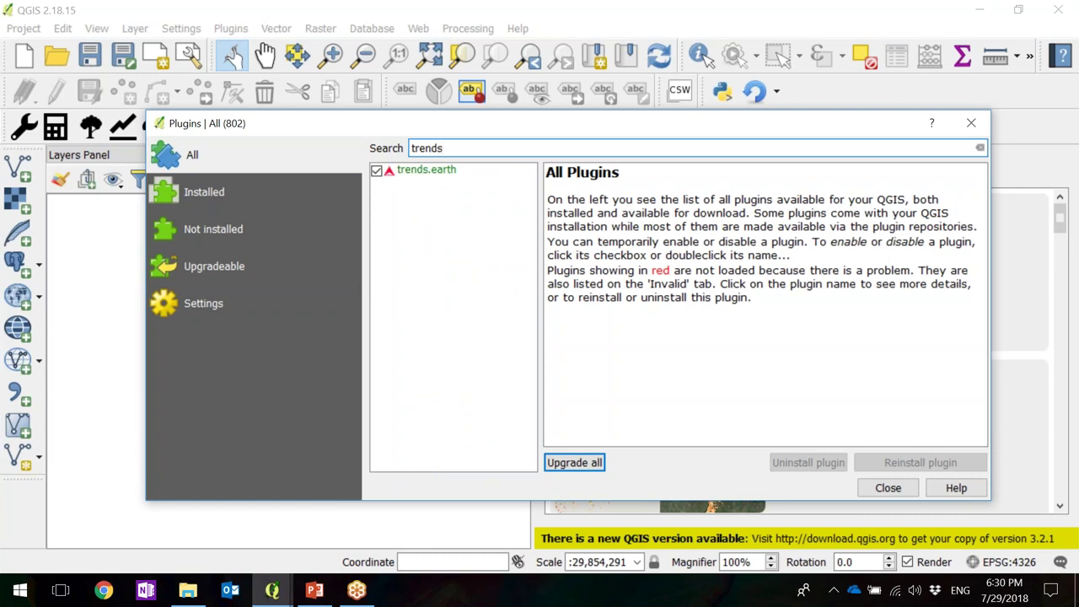
pyautogui.click(439, 173)
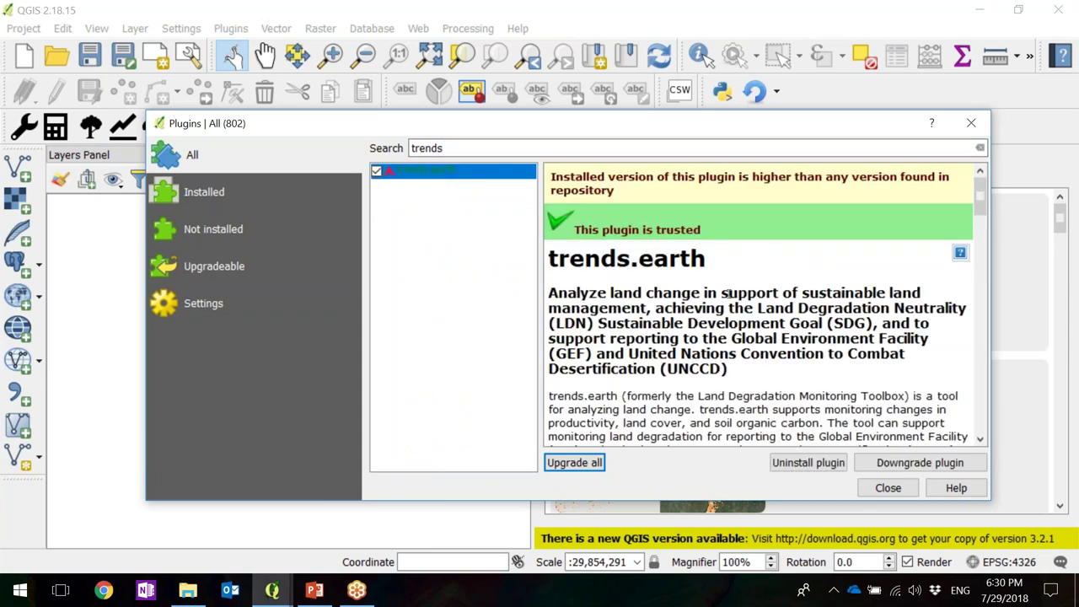
pyautogui.scroll(-1, 730, 297)
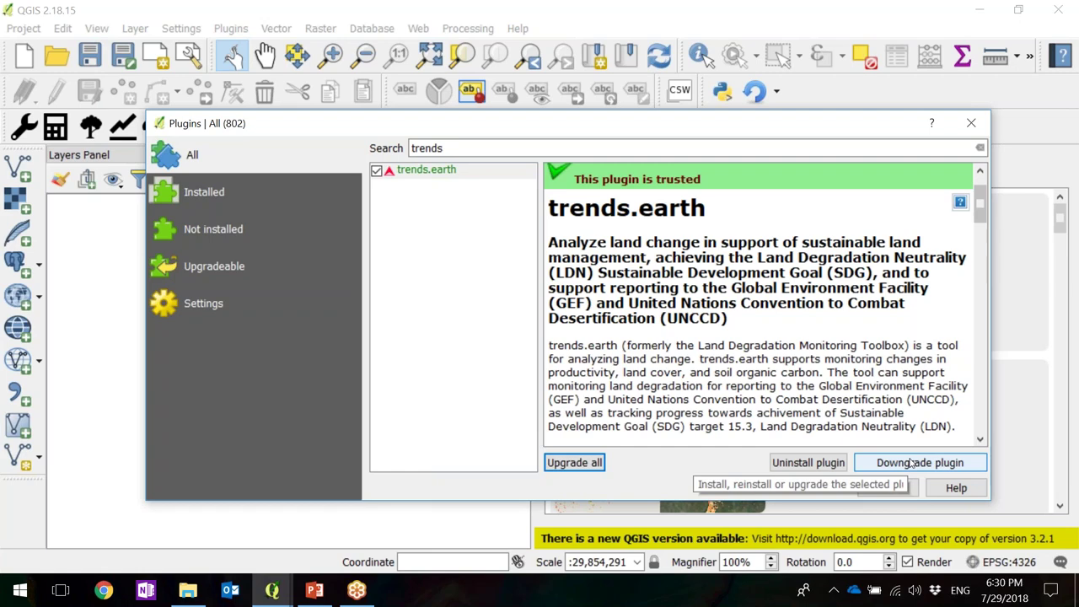
pyautogui.click(971, 123)
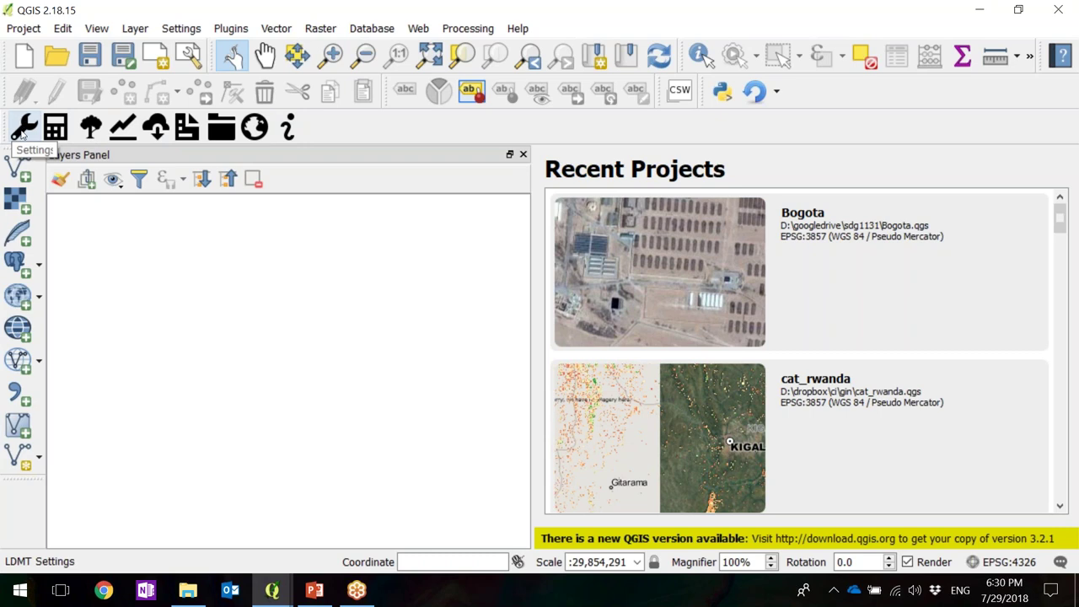
# View the new-user registration form in the Trends.Earth settings and cancel it without registering.
pyautogui.click(24, 128)
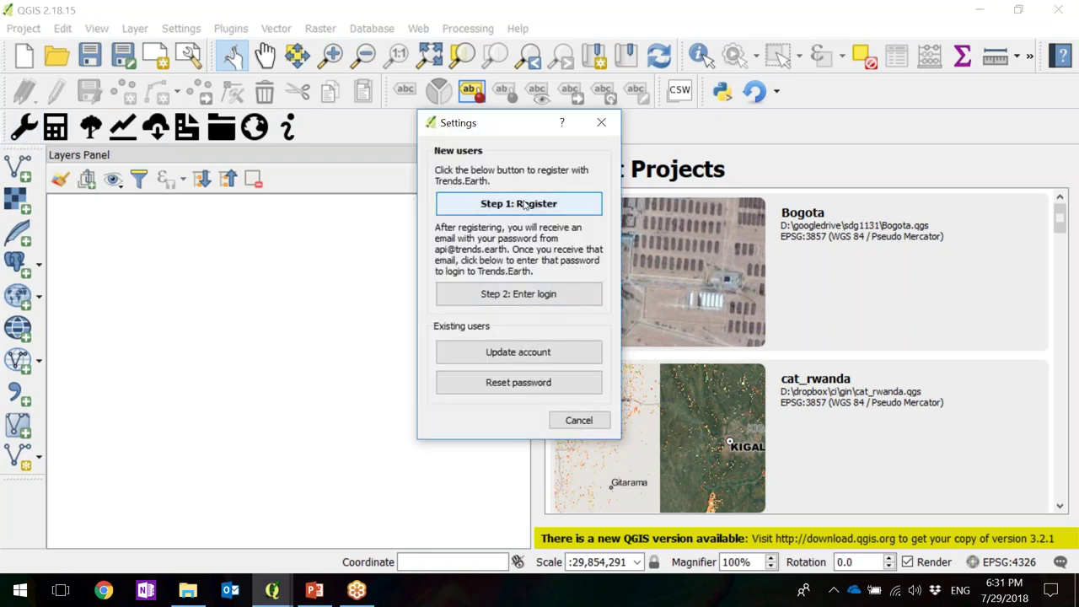
pyautogui.click(524, 205)
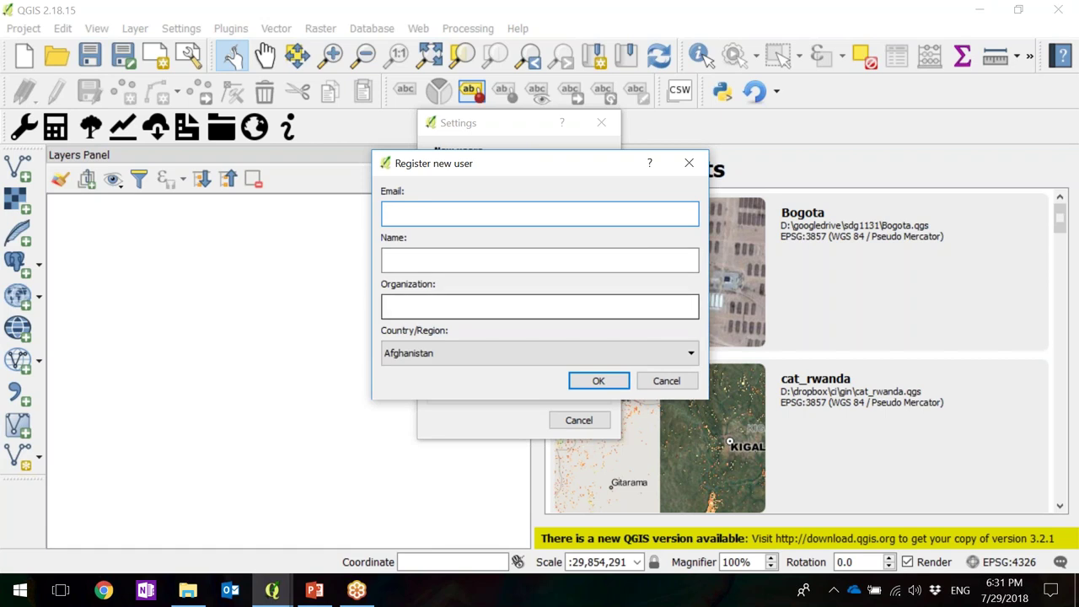
pyautogui.click(666, 380)
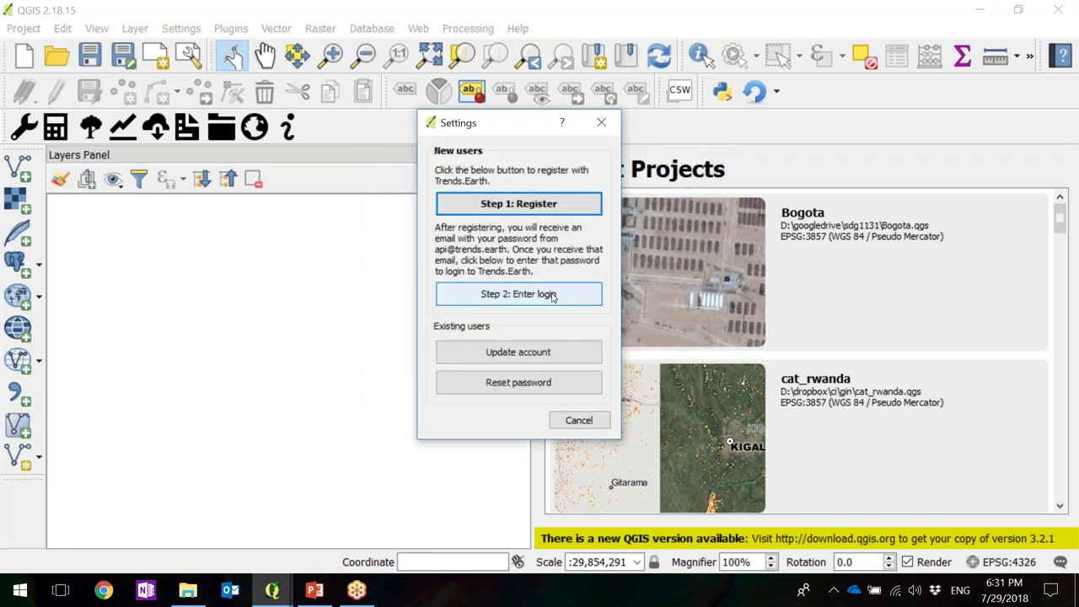
# Log in to Trends.Earth with the prefilled account e-mail and password.
pyautogui.click(552, 297)
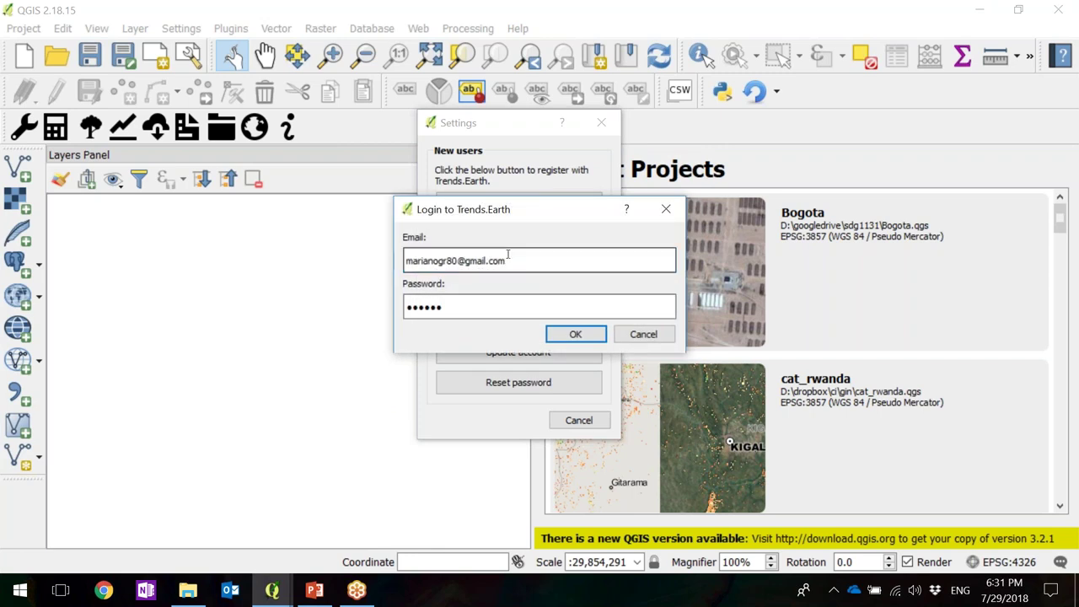
pyautogui.moveTo(521, 256); pyautogui.dragTo(350, 258)
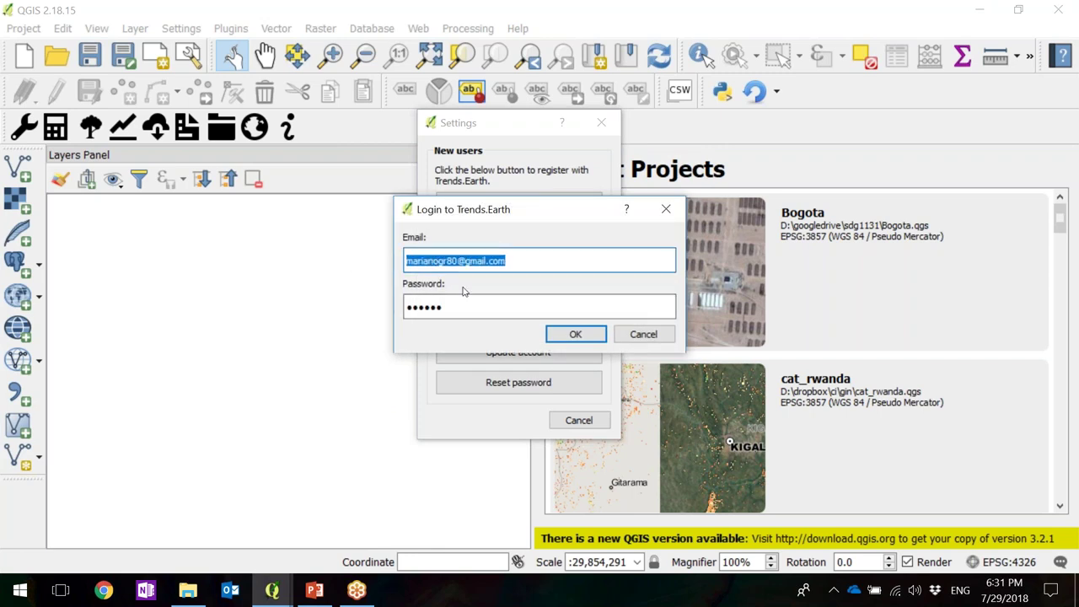
pyautogui.moveTo(463, 307); pyautogui.dragTo(402, 307)
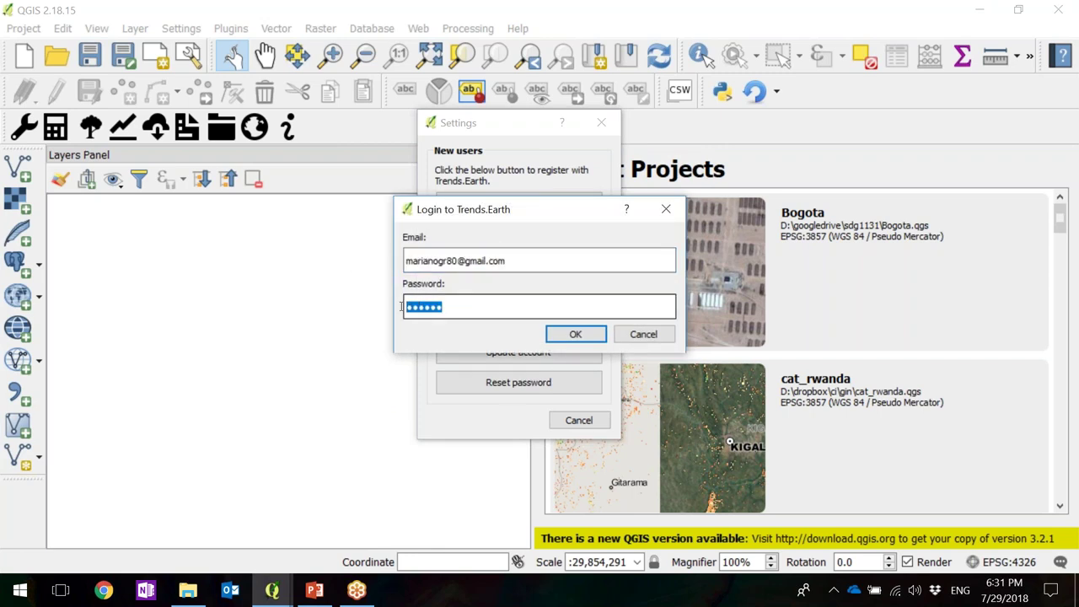
pyautogui.click(563, 335)
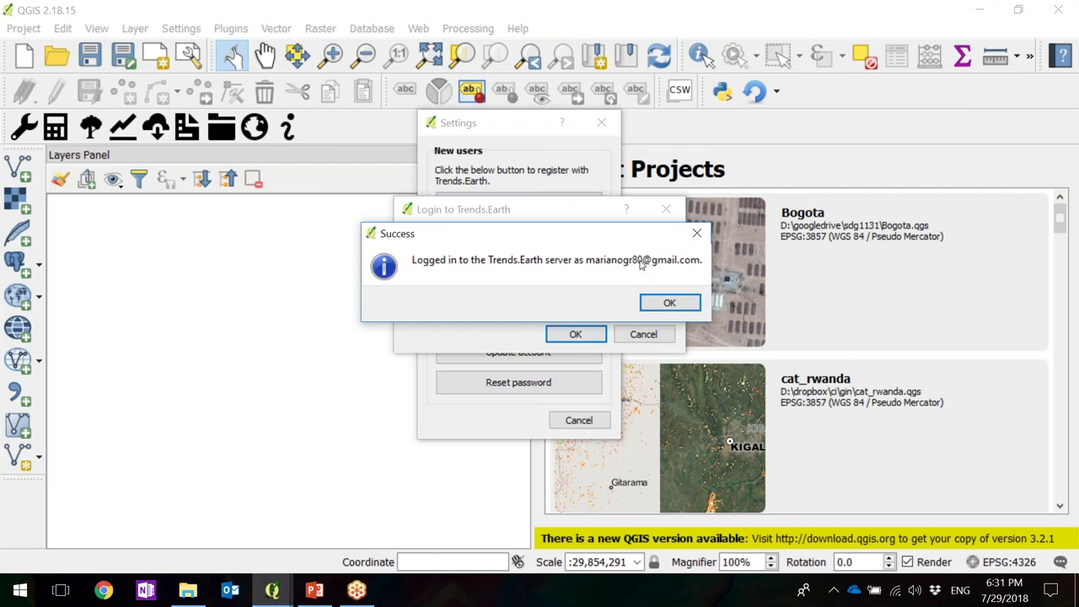
pyautogui.click(680, 302)
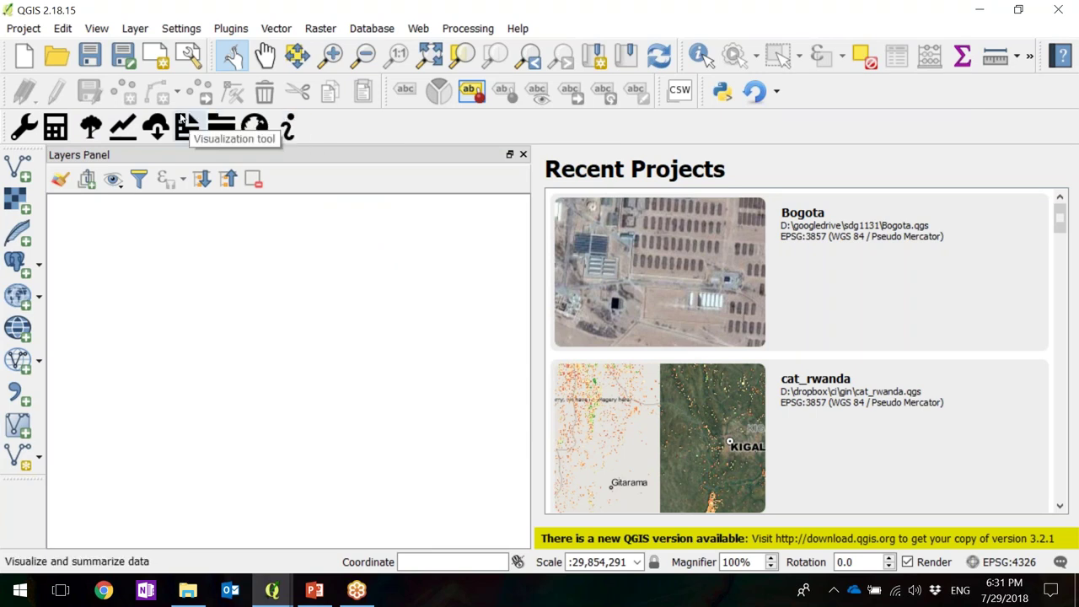
# Set up the one-step calculation of all three sub-indicators with Trends.Earth land productivity as the dataset and continue to the land cover setup.
pyautogui.click(52, 130)
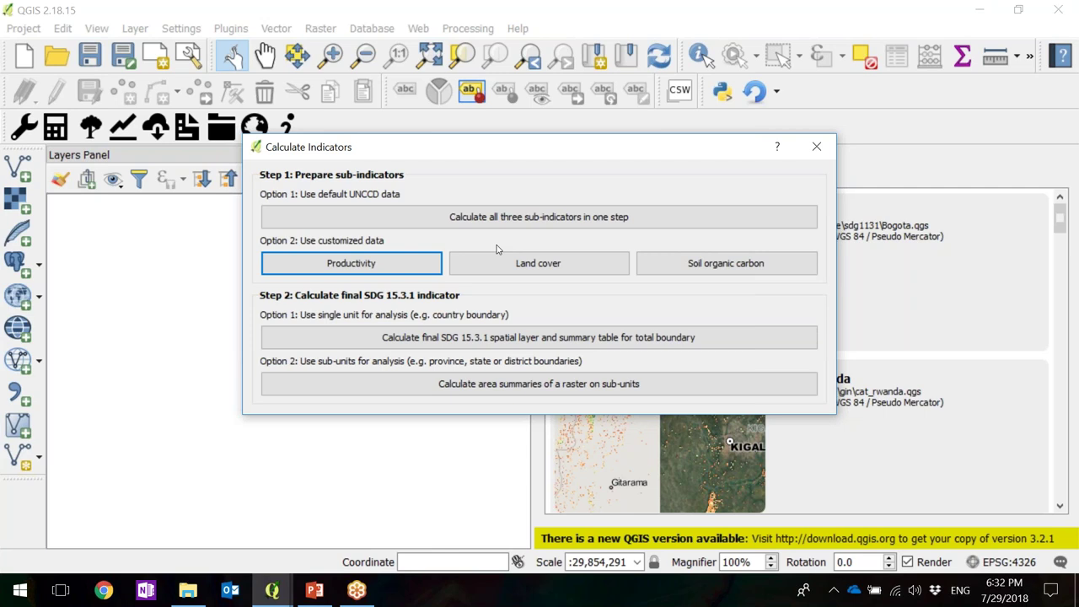
pyautogui.click(544, 217)
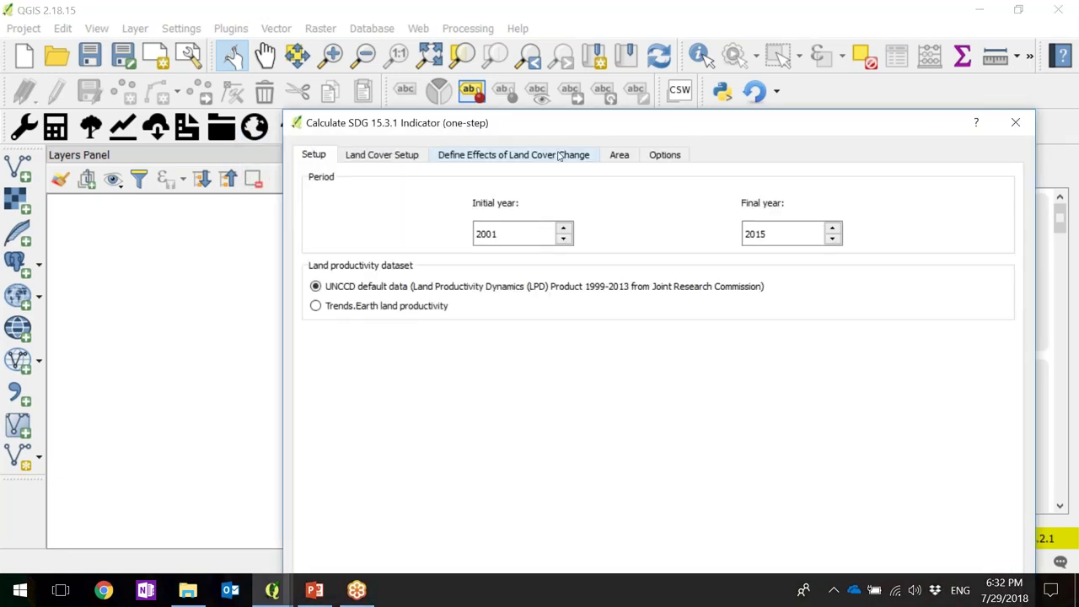
pyautogui.moveTo(597, 128); pyautogui.dragTo(461, 23)
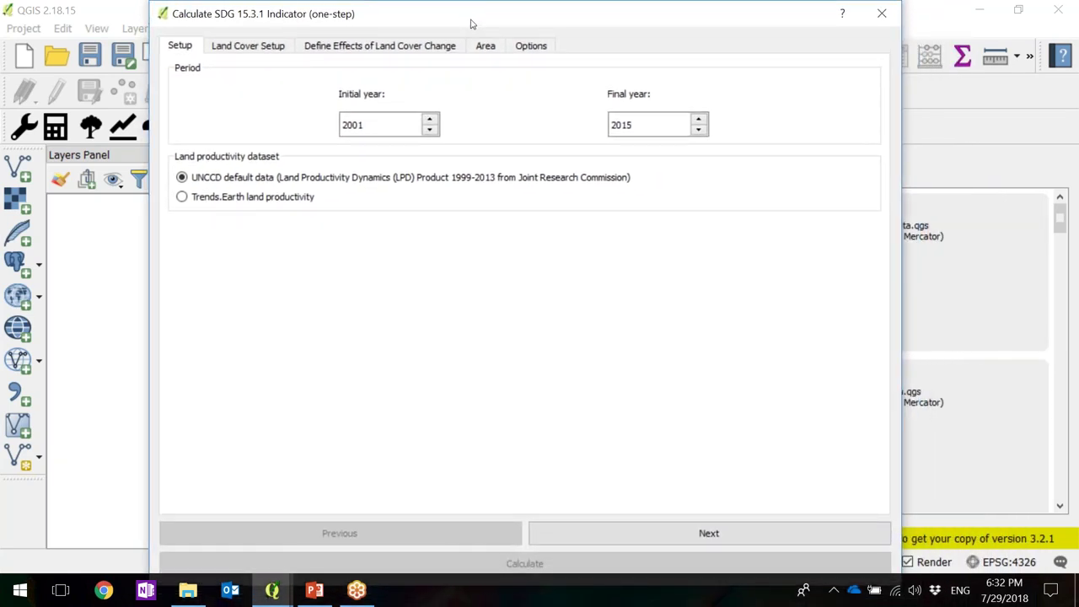
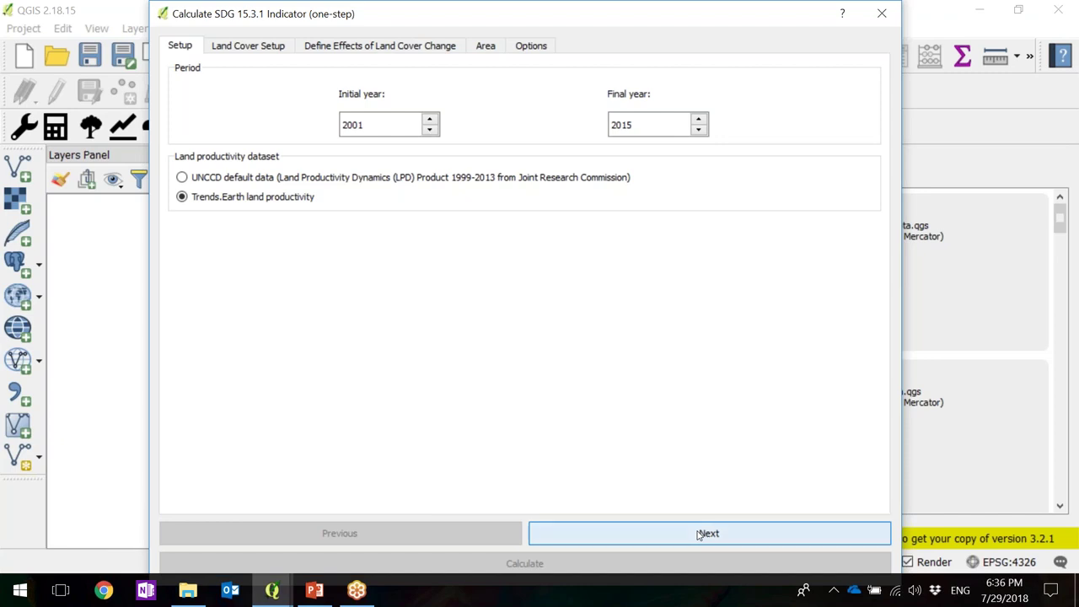
pyautogui.click(699, 534)
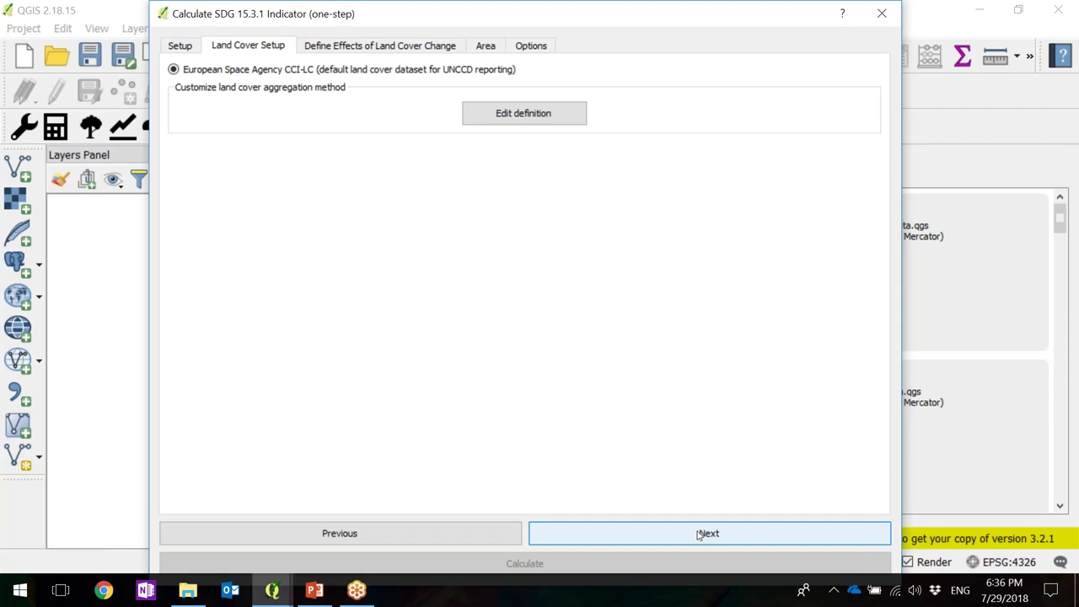
# Open the land cover aggregation definition for editing and enlarge its window to show more classes.
pyautogui.click(511, 119)
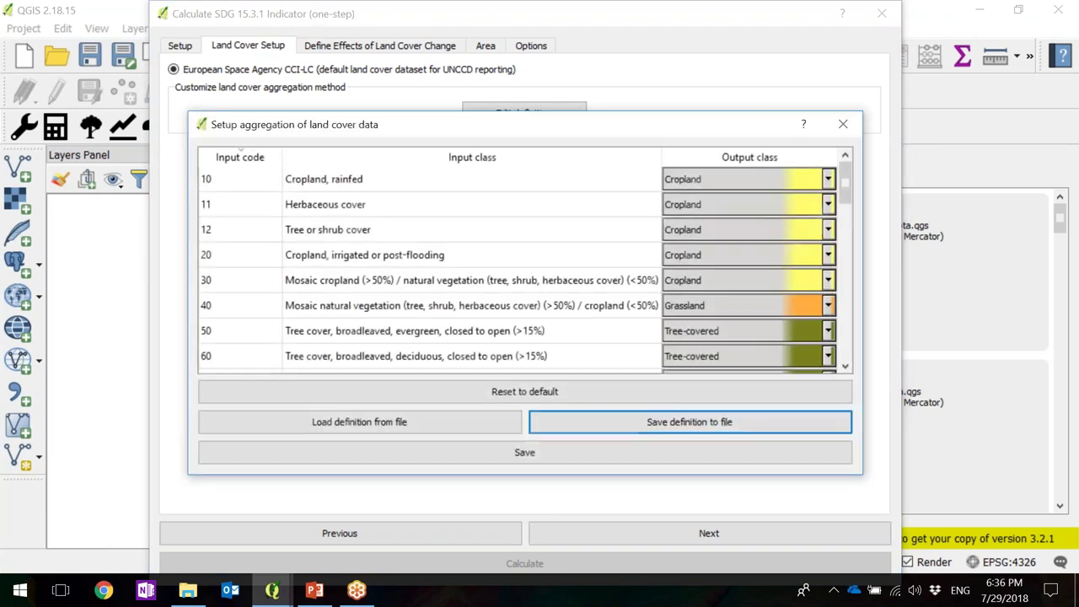
pyautogui.moveTo(513, 113); pyautogui.dragTo(495, 30)
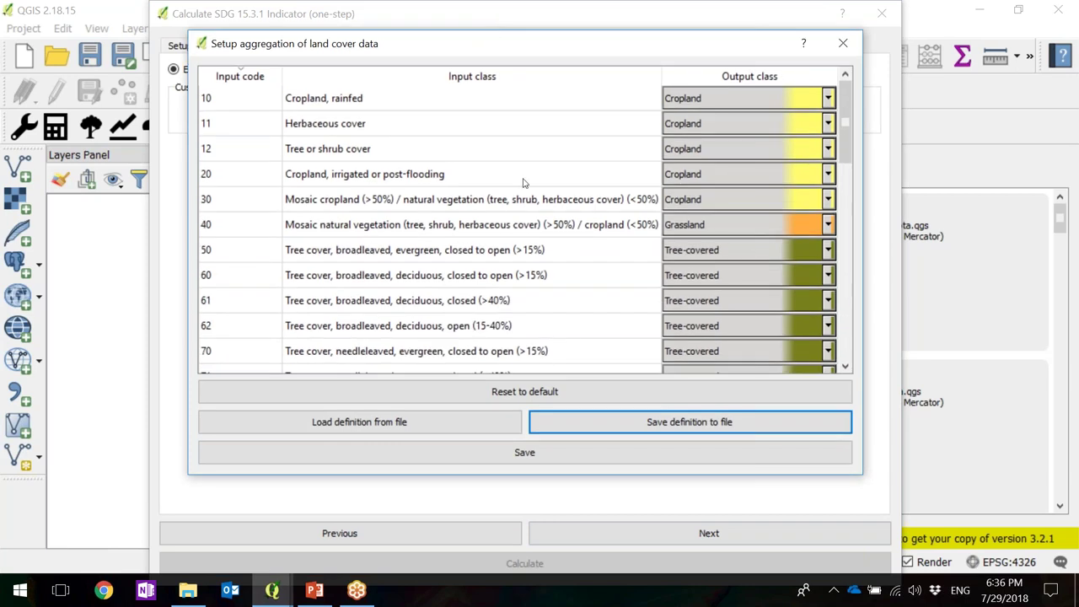
pyautogui.moveTo(593, 475); pyautogui.dragTo(590, 570)
pyautogui.moveTo(400, 43); pyautogui.dragTo(388, 54)
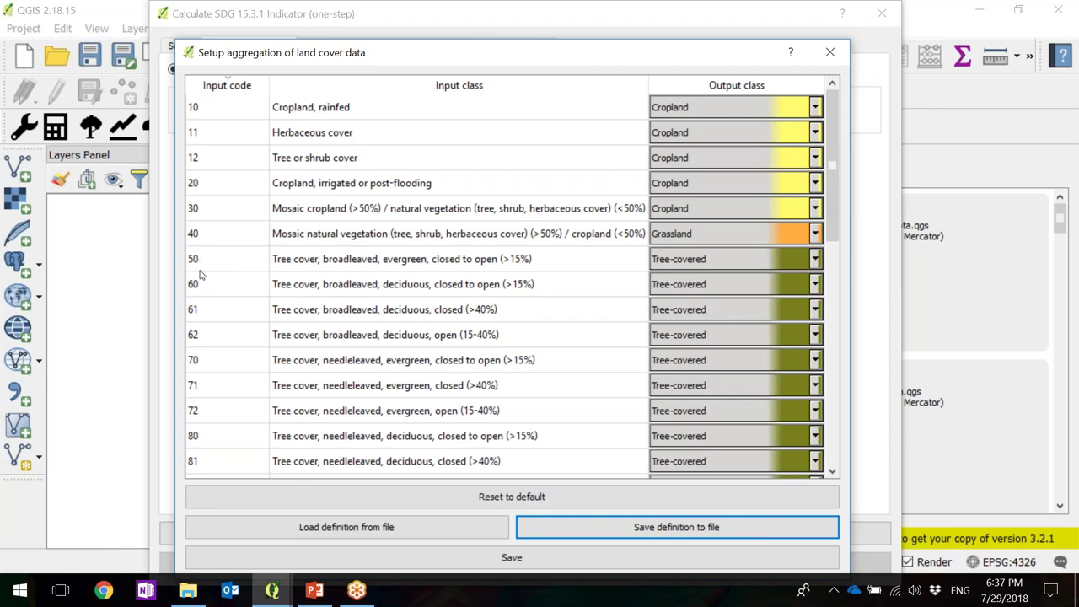
# Set the output class of land cover input codes 50 and 60 to Grassland.
pyautogui.click(694, 262)
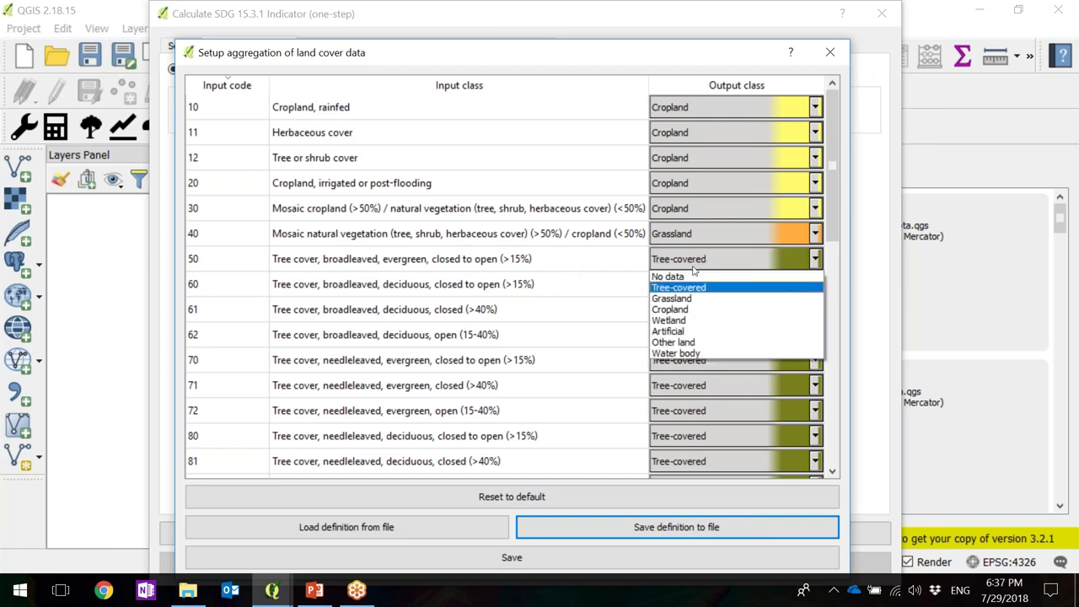
pyautogui.click(687, 298)
pyautogui.click(687, 287)
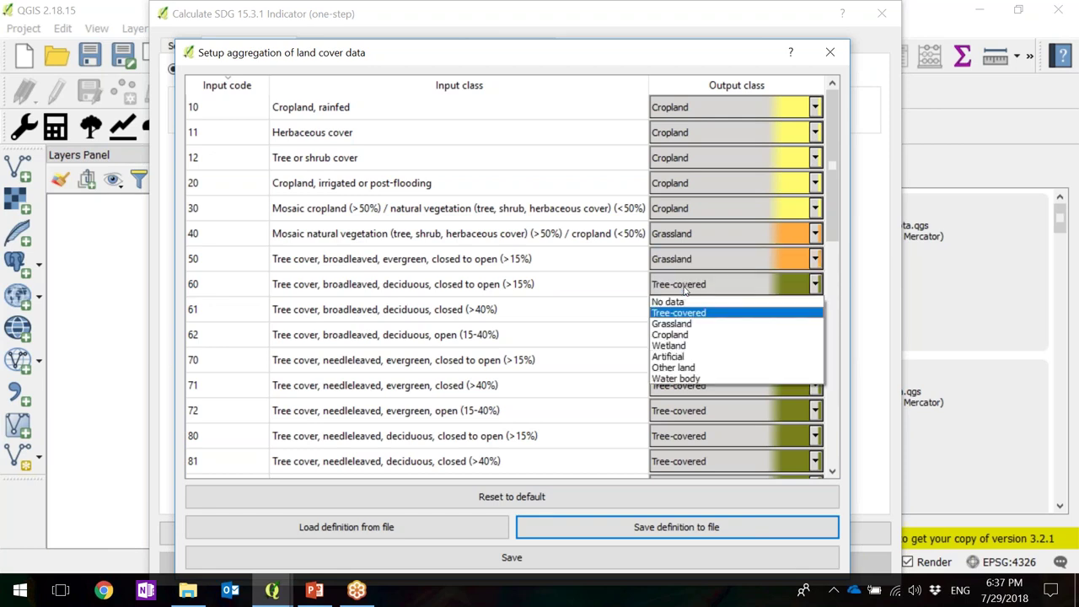
pyautogui.click(687, 323)
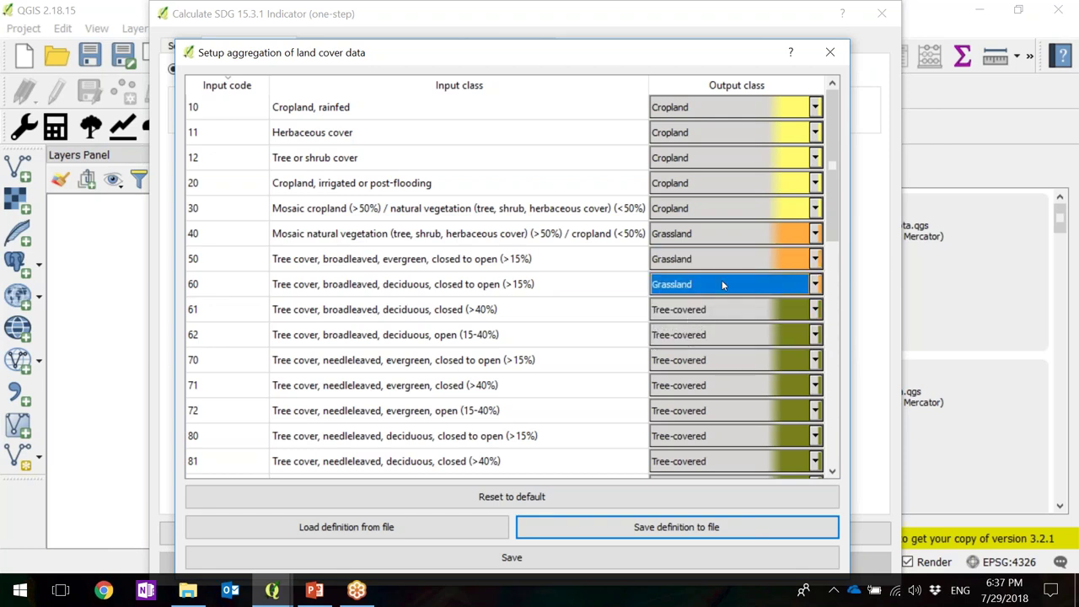
pyautogui.click(719, 268)
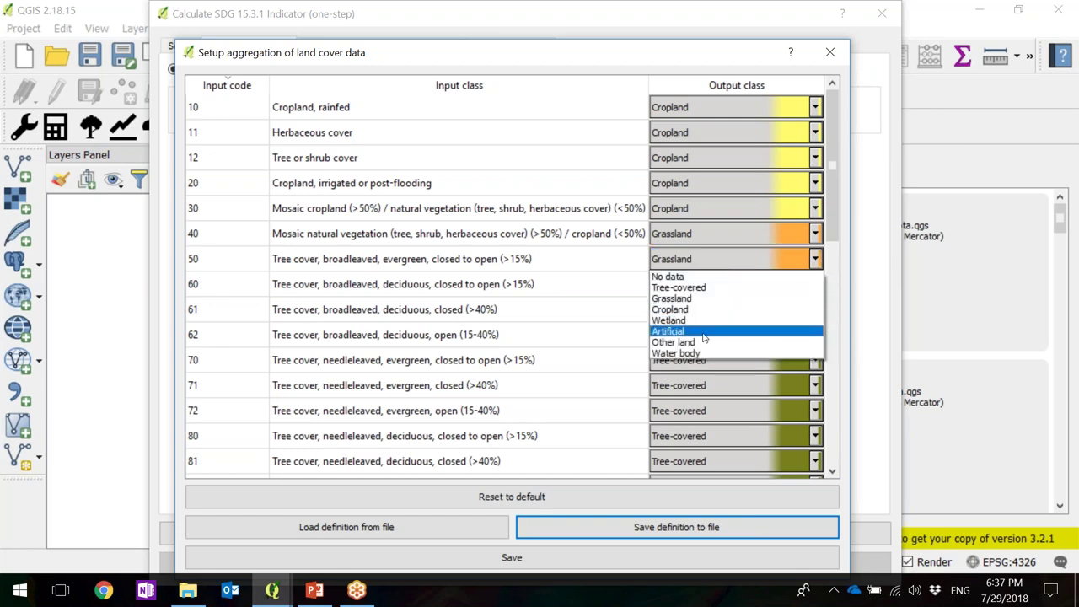
pyautogui.click(701, 264)
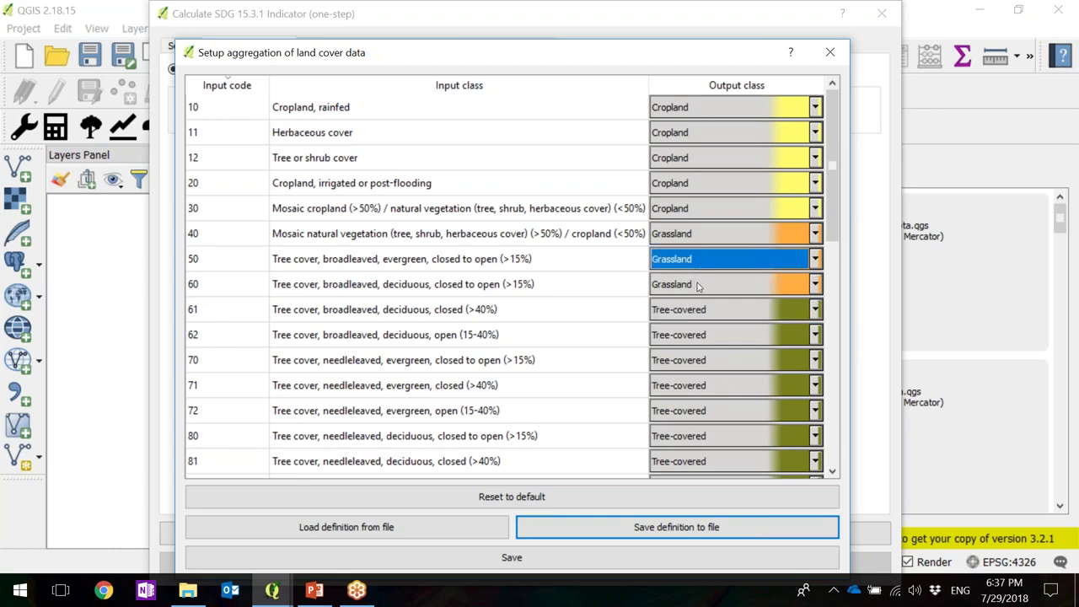
pyautogui.click(698, 287)
pyautogui.click(698, 286)
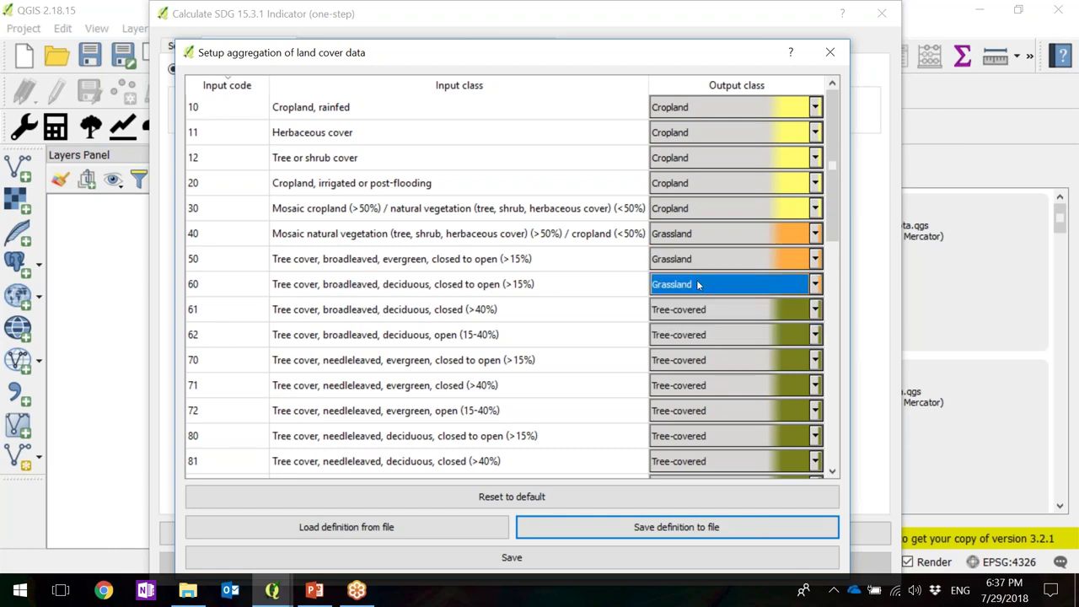
pyautogui.click(834, 288)
pyautogui.moveTo(835, 288); pyautogui.dragTo(896, 133)
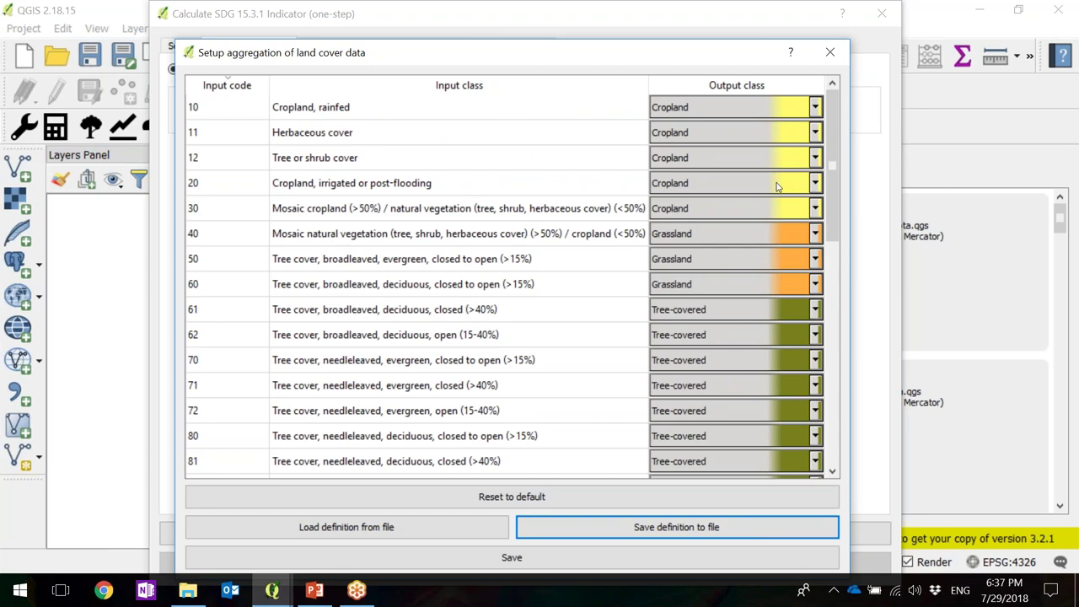
# Reset the land cover aggregation to its default, close its window and continue to the effects of land cover change.
pyautogui.click(516, 497)
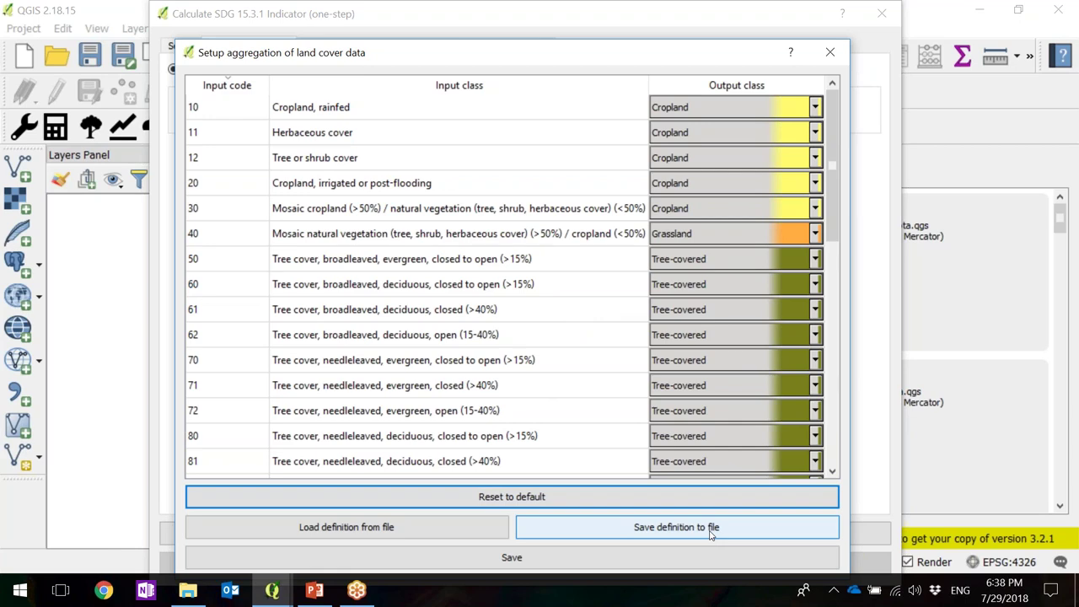
pyautogui.click(818, 61)
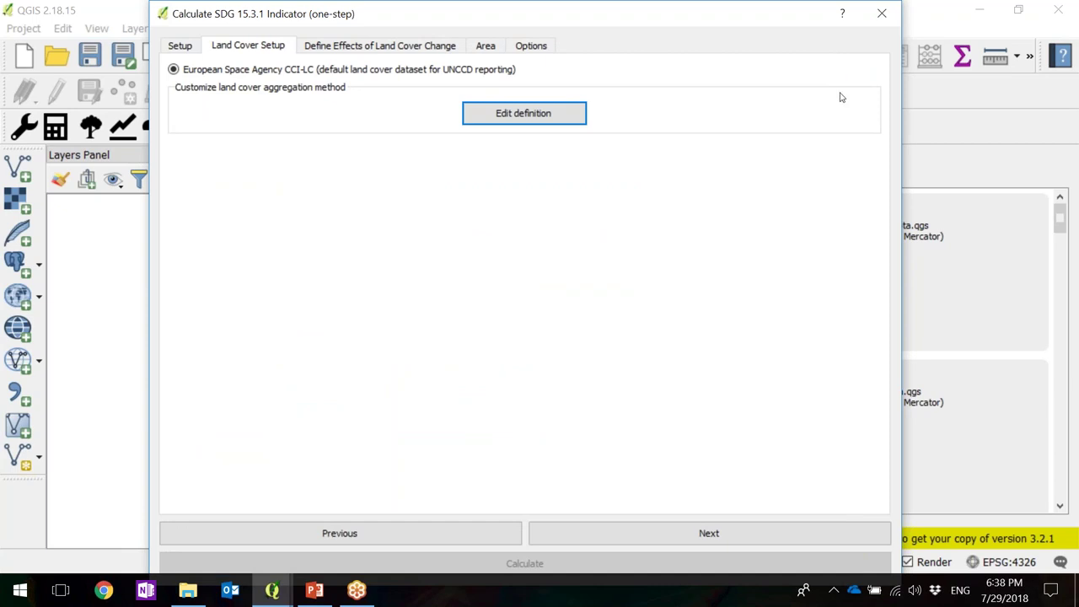
pyautogui.click(648, 533)
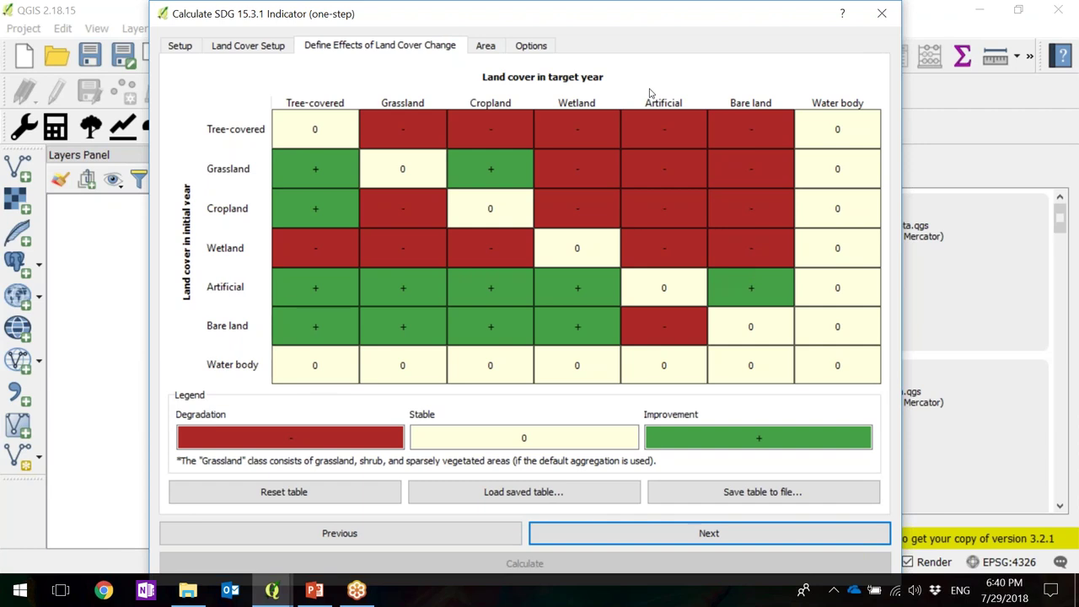
# Try the stable, degradation and improvement codes for the Tree-covered to Grassland transition, ending with improvement (+).
pyautogui.doubleClick(313, 129)
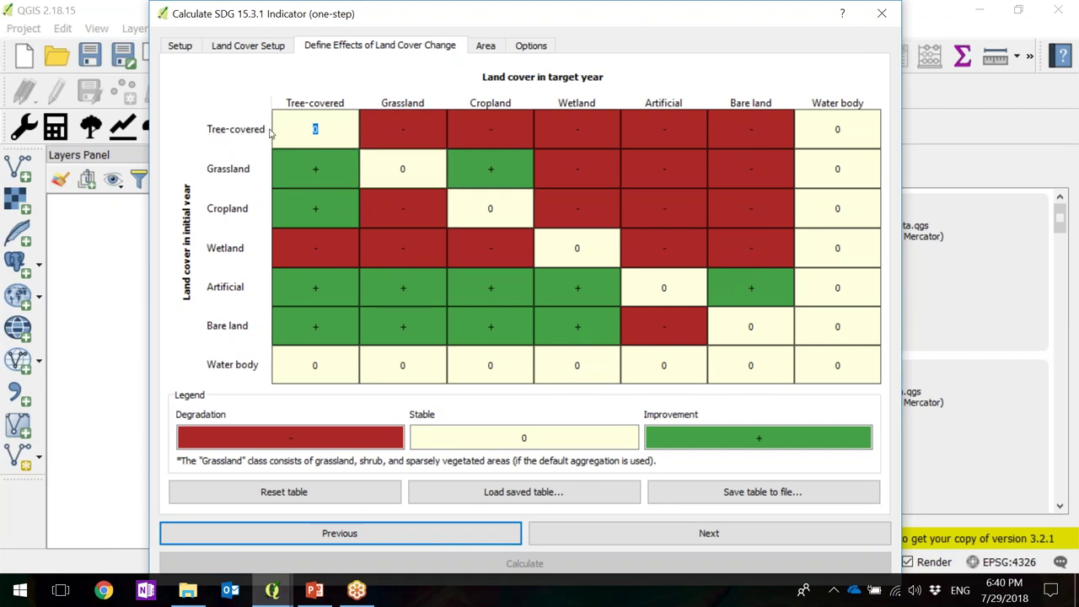
pyautogui.click(402, 128)
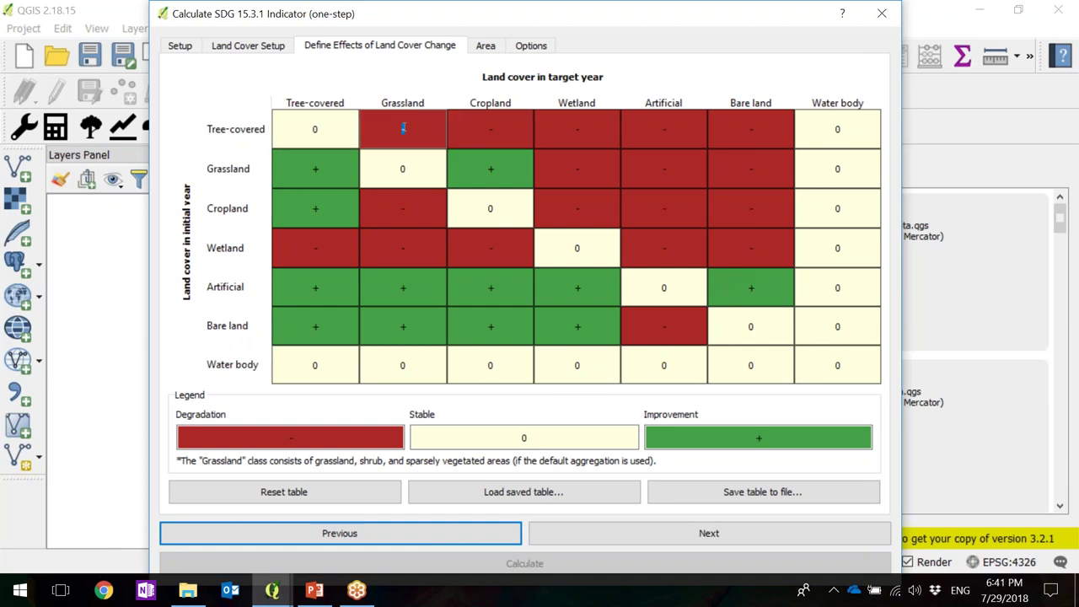
pyautogui.doubleClick(402, 129)
pyautogui.write('0')
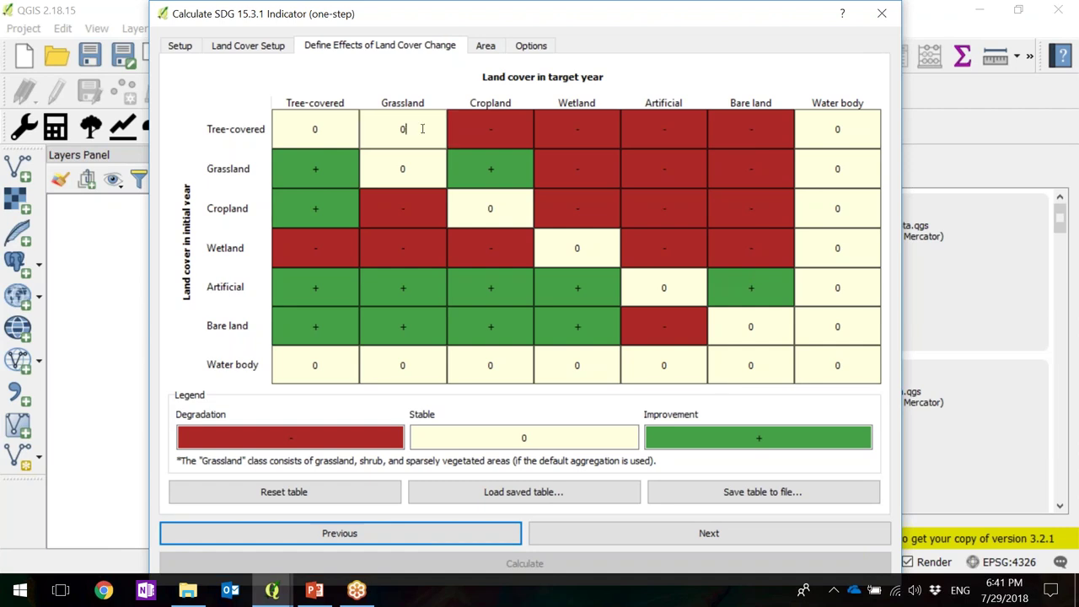
pyautogui.press('BackSpace')
pyautogui.write('+')
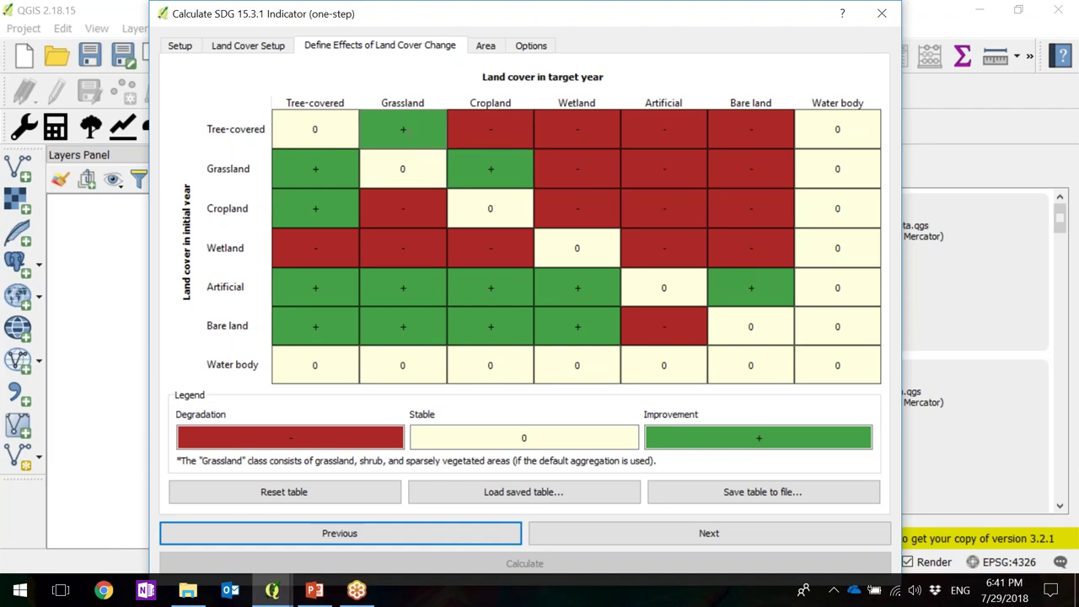
pyautogui.doubleClick(408, 129)
pyautogui.write('-')
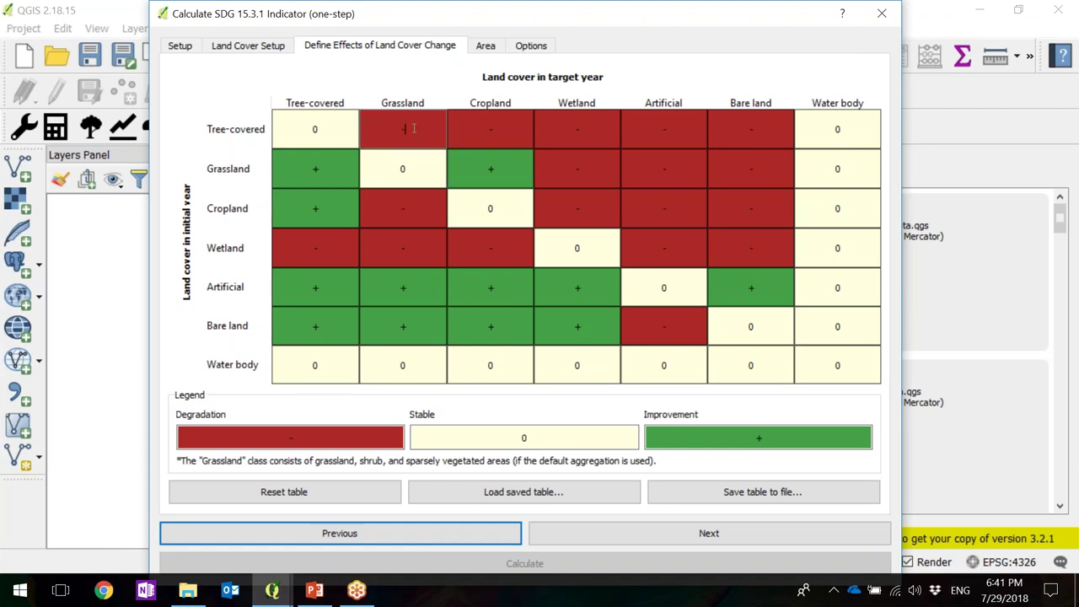
pyautogui.doubleClick(405, 132)
pyautogui.write('0')
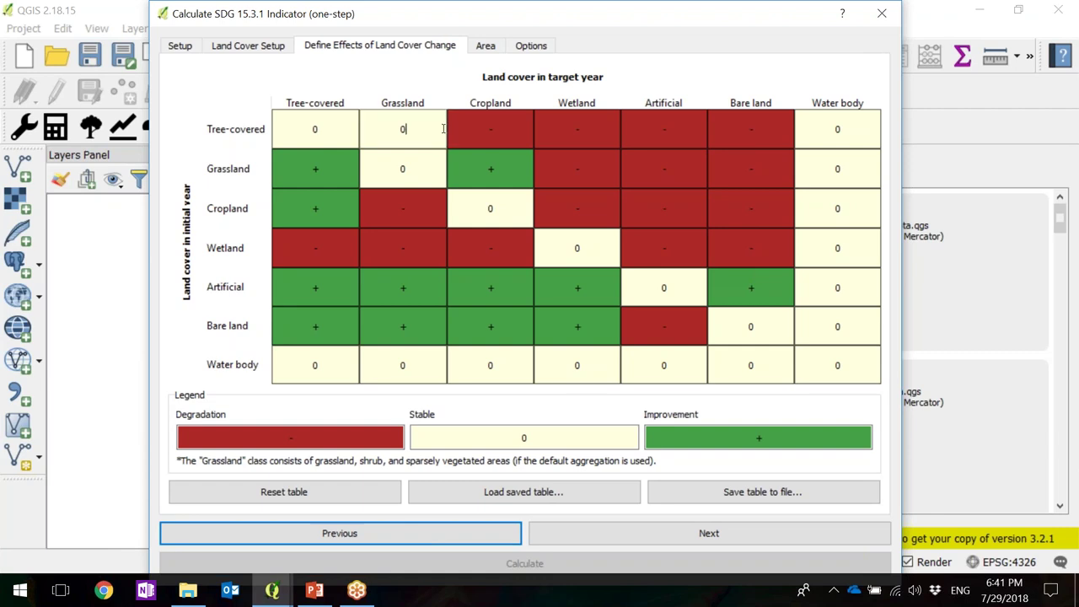
pyautogui.doubleClick(402, 128)
pyautogui.write('+')
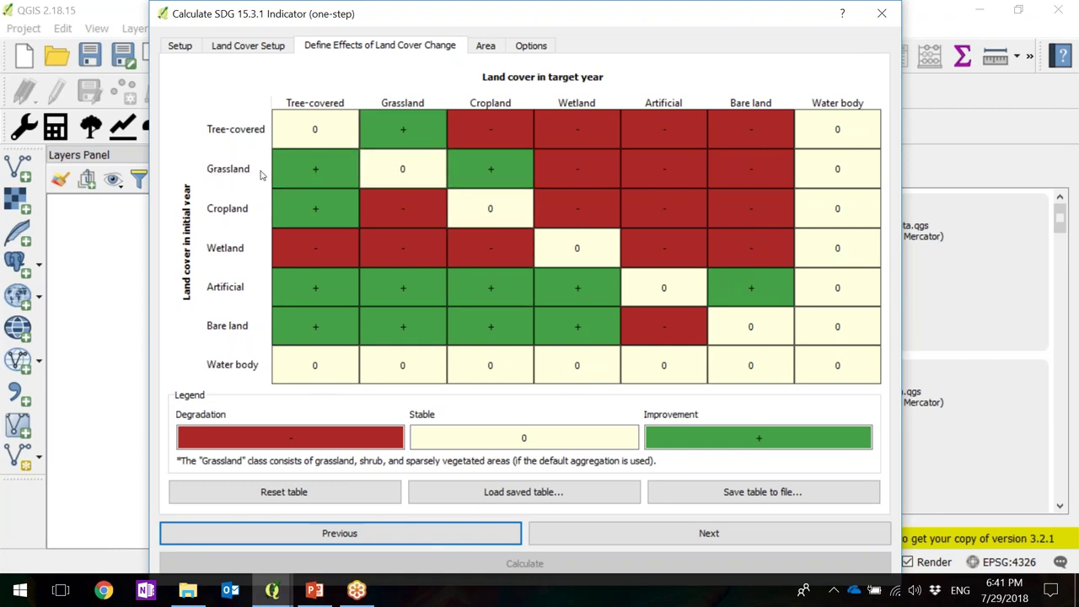
# Try marking the Grassland to Cropland transition as degradation (-), and reset the transition table to its defaults.
pyautogui.doubleClick(490, 169)
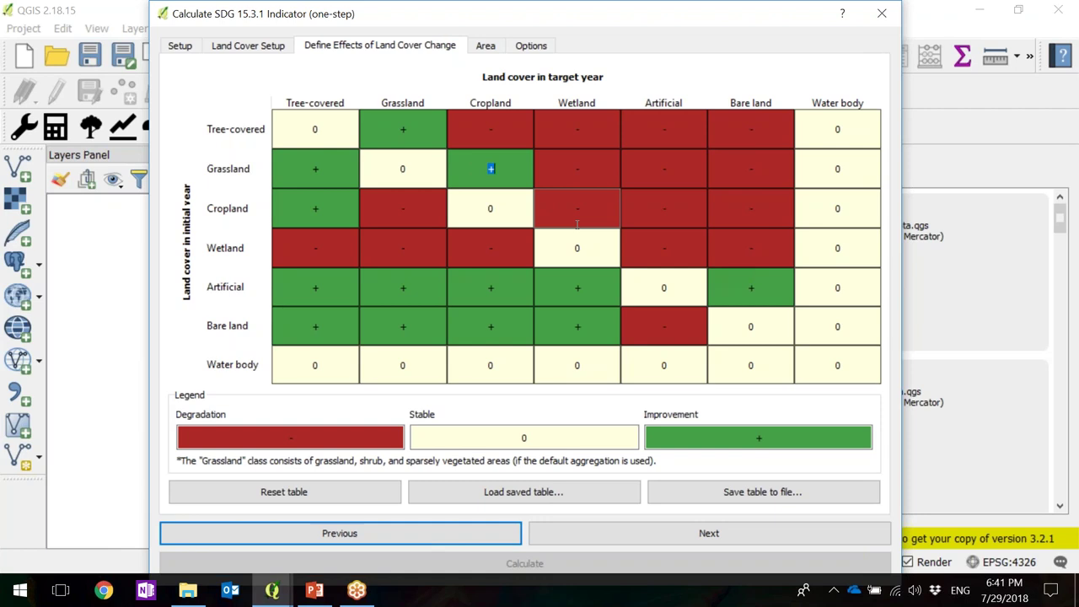
pyautogui.write('-')
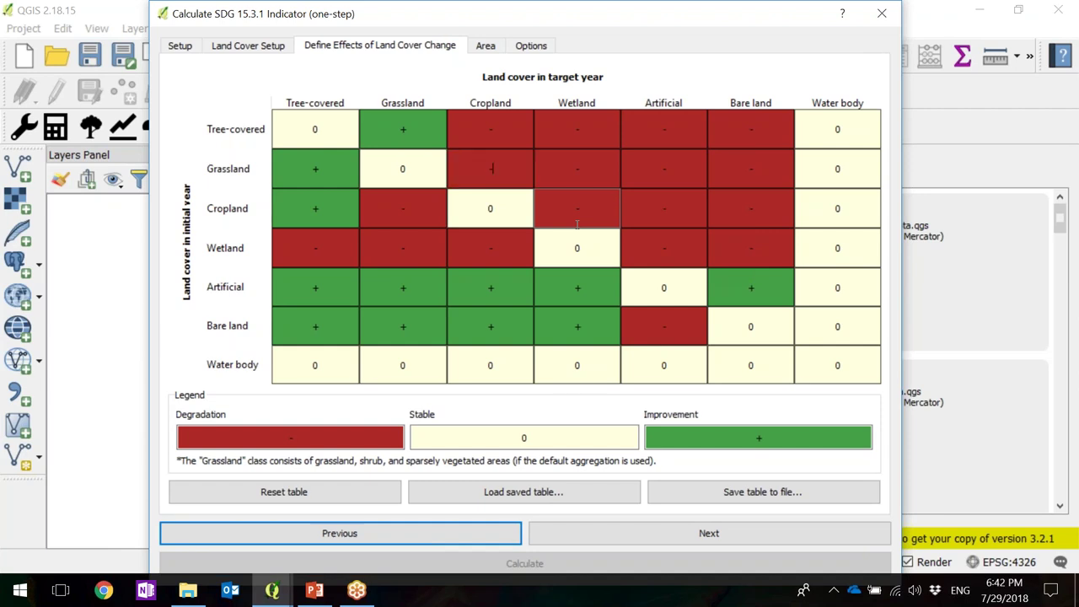
pyautogui.click(517, 181)
pyautogui.write('-')
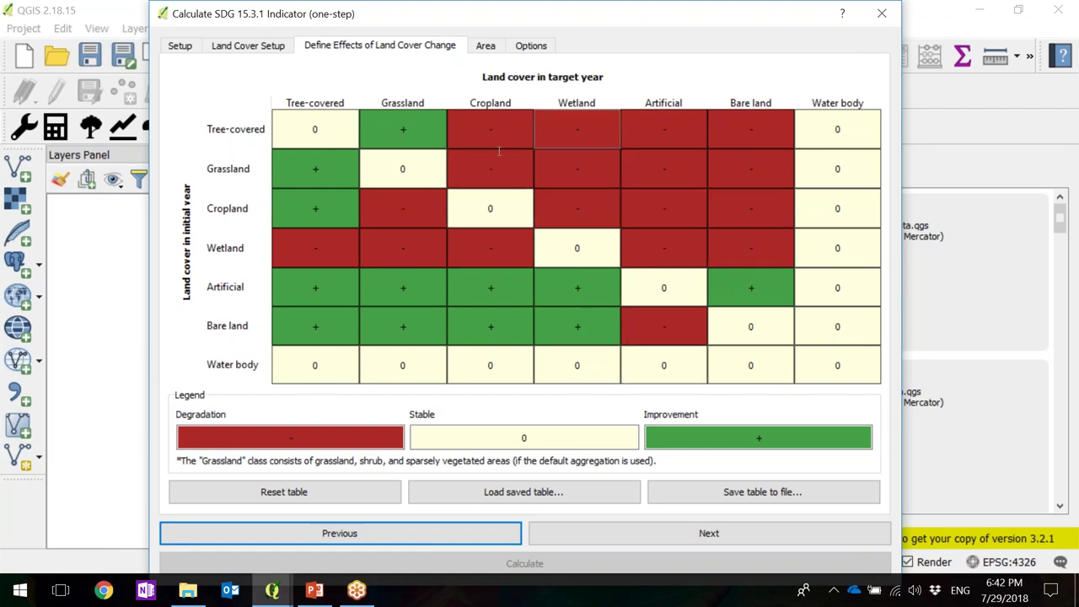
pyautogui.click(544, 200)
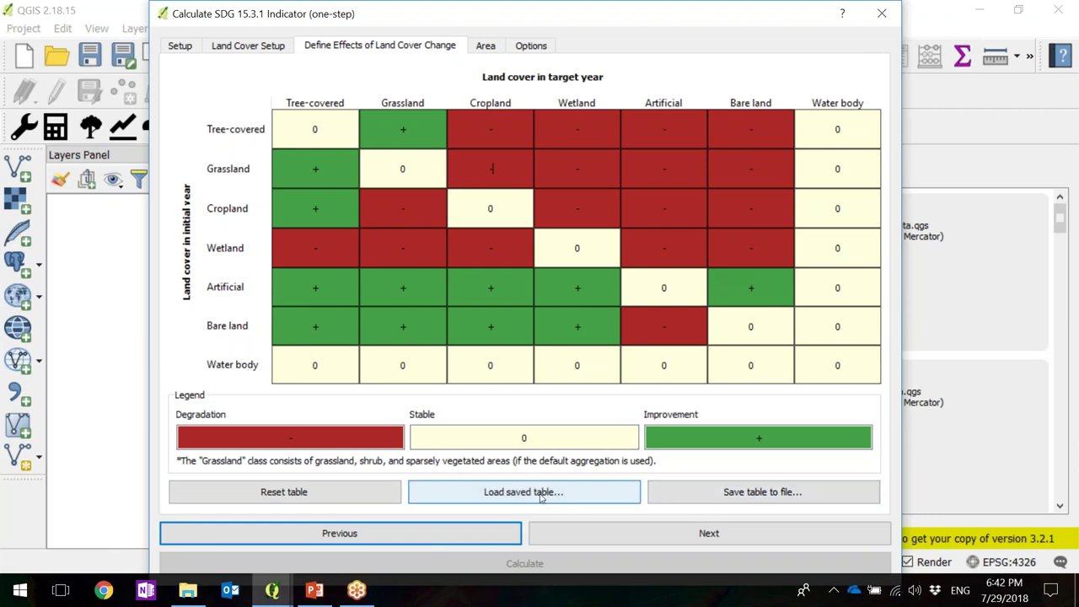
pyautogui.click(317, 492)
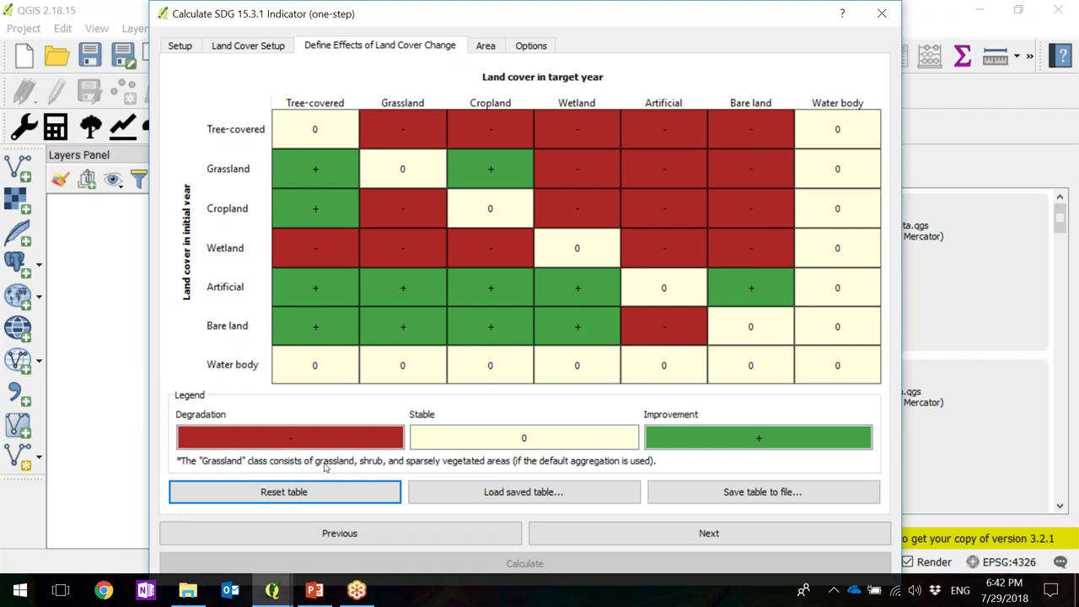
# Continue to the area settings and set the calculation area to the country Uganda with all regions.
pyautogui.click(699, 532)
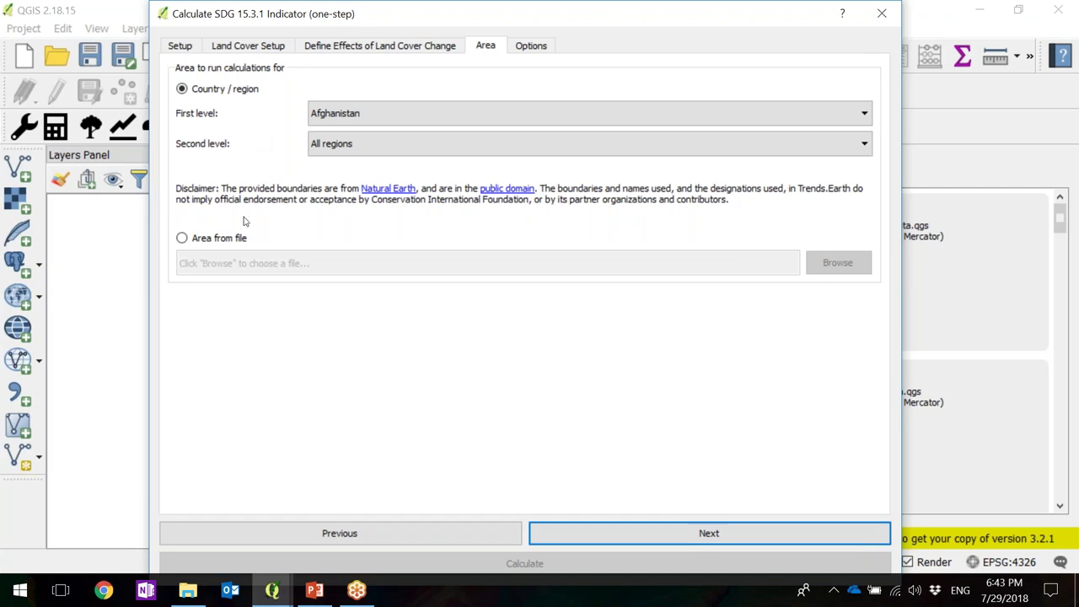
pyautogui.click(183, 240)
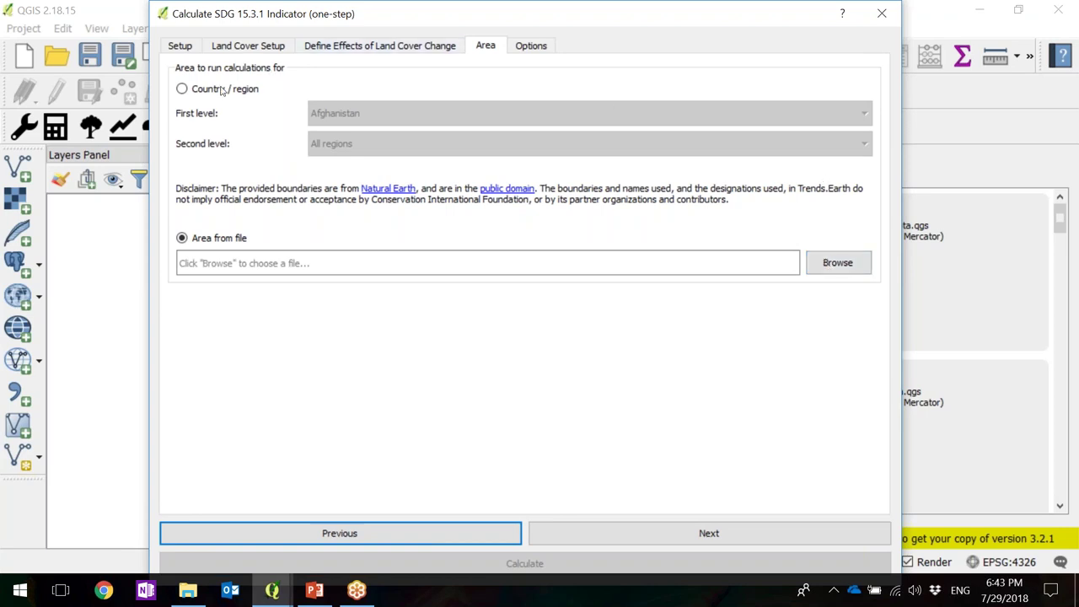
pyautogui.click(182, 89)
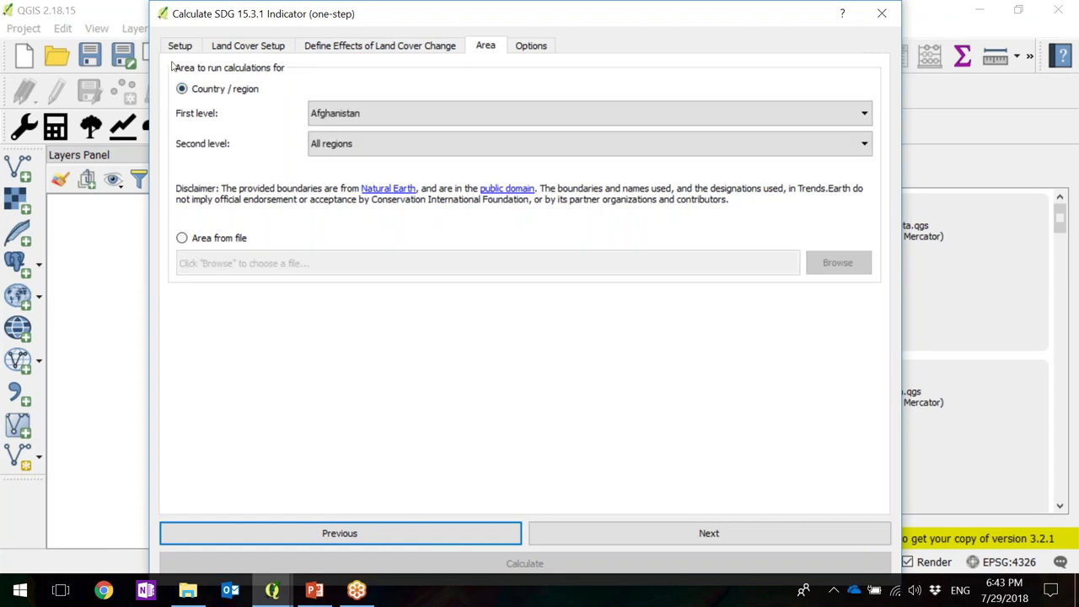
pyautogui.click(326, 110)
pyautogui.press('u')
pyautogui.press('g')
pyautogui.press('Return')
pyautogui.click(356, 144)
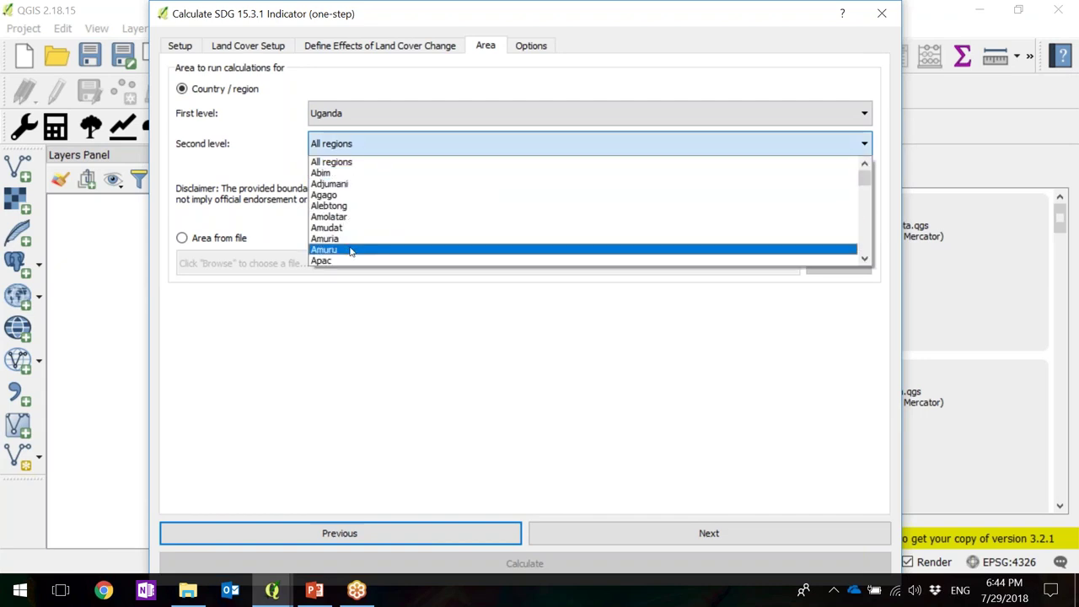
pyautogui.click(342, 146)
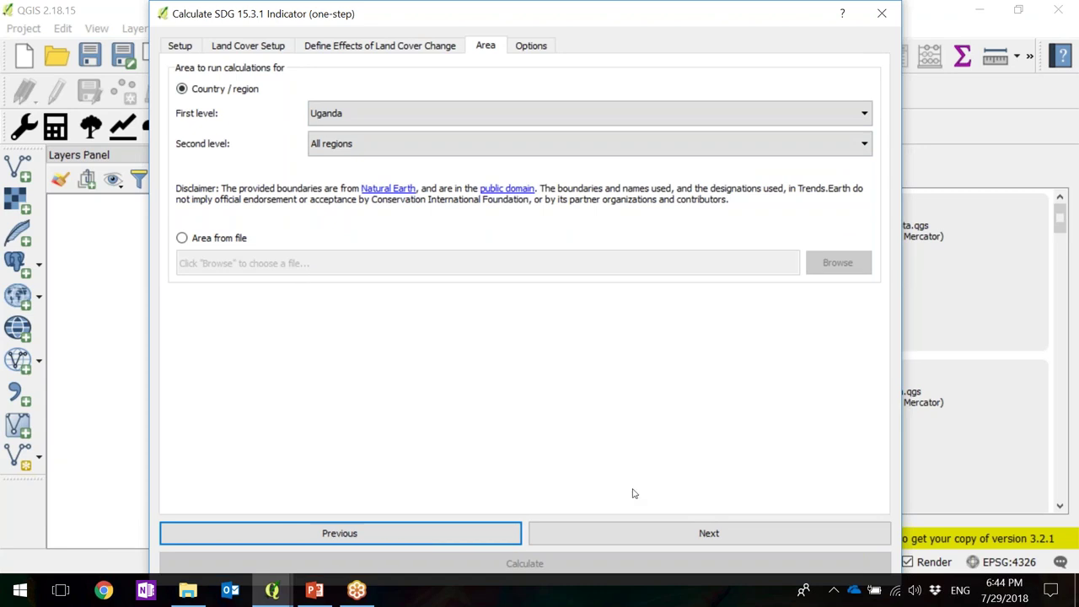
# Name the task uganda_subindicators_2001_2015 and submit the calculation.
pyautogui.click(638, 532)
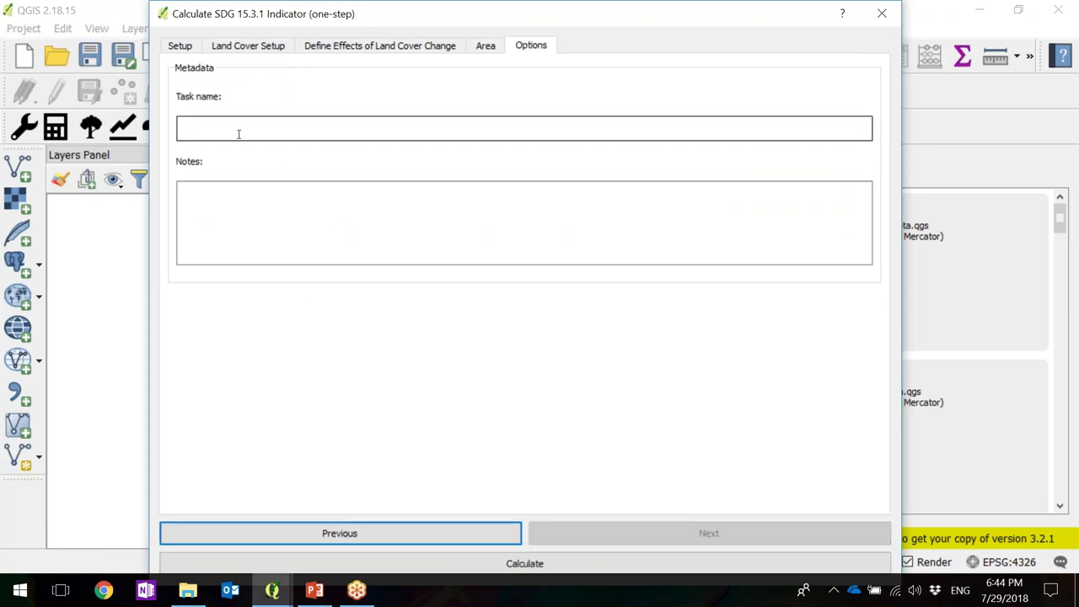
pyautogui.write('nda_subindicators_2')
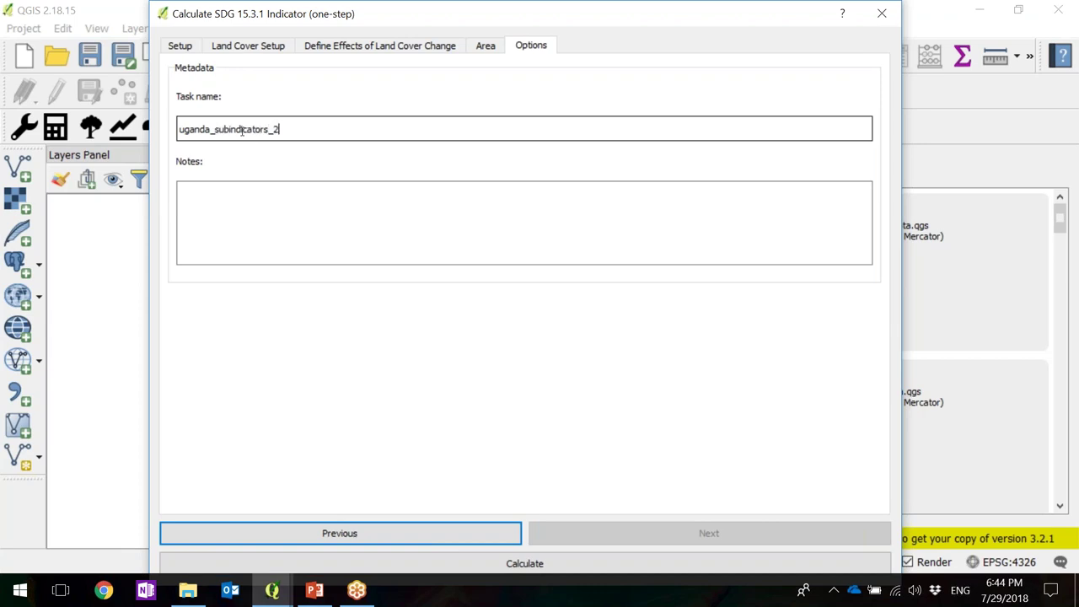
pyautogui.write('001_2015')
pyautogui.click(569, 564)
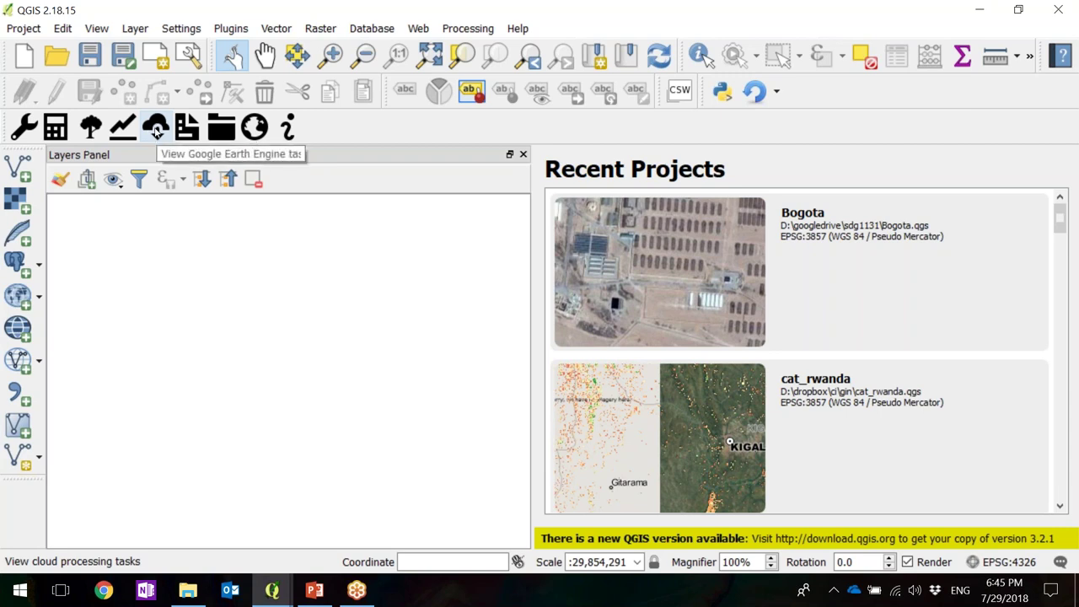
# Open the Google Earth Engine task list and refresh it to check the status of the submitted sub-indicators job.
pyautogui.click(156, 129)
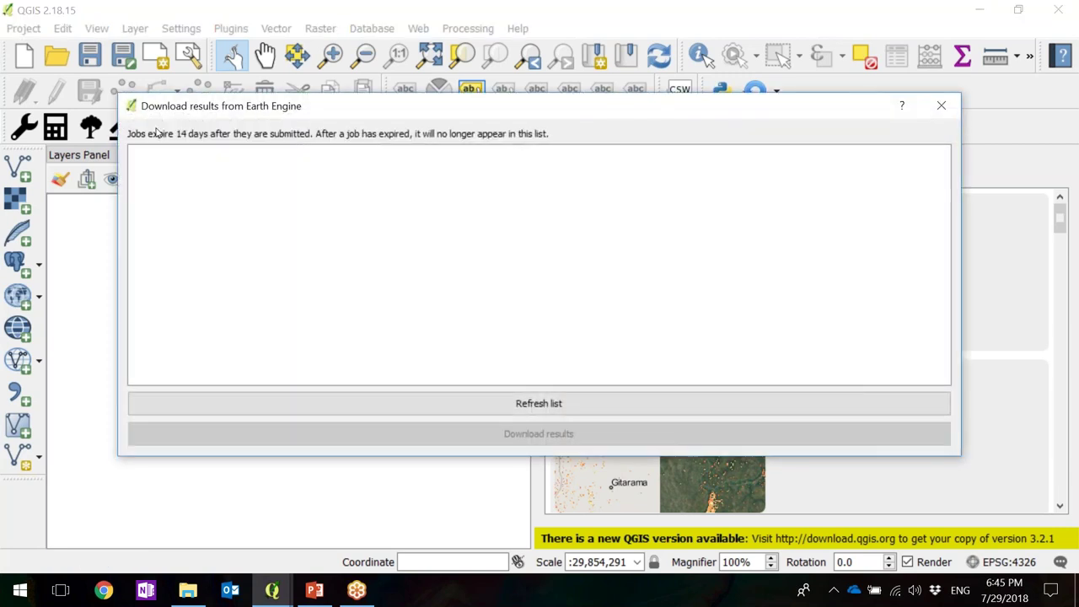
pyautogui.moveTo(216, 106); pyautogui.dragTo(216, 119)
pyautogui.click(563, 418)
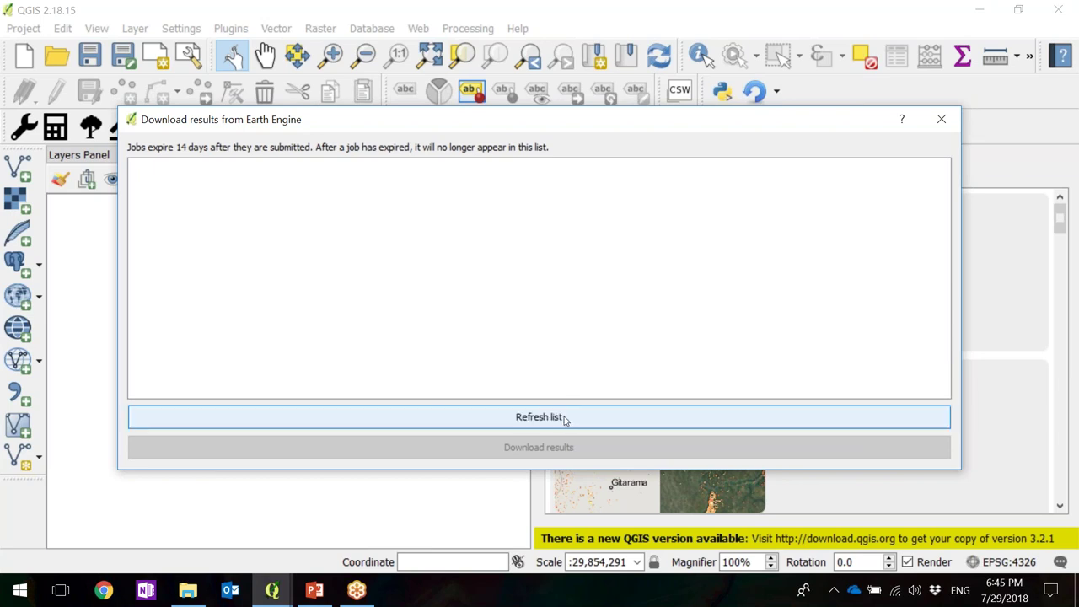
pyautogui.click(565, 419)
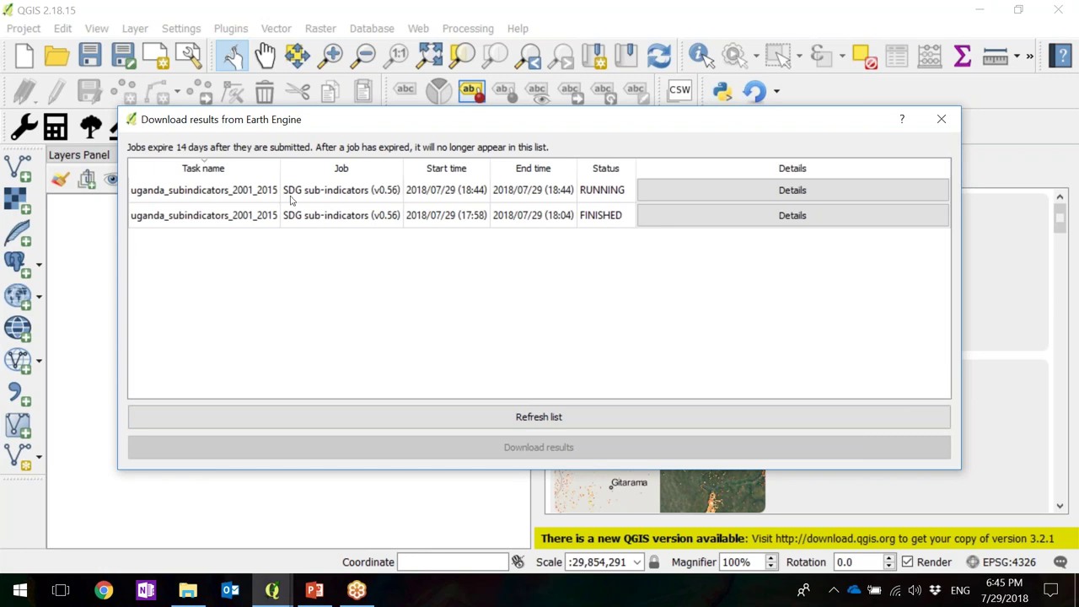
pyautogui.click(212, 200)
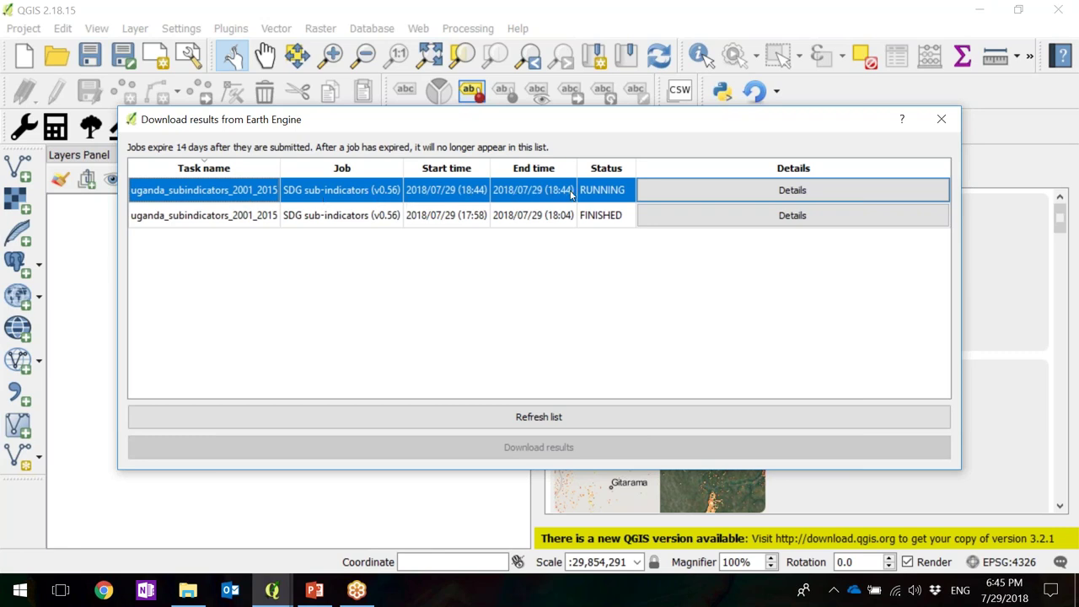
pyautogui.click(476, 220)
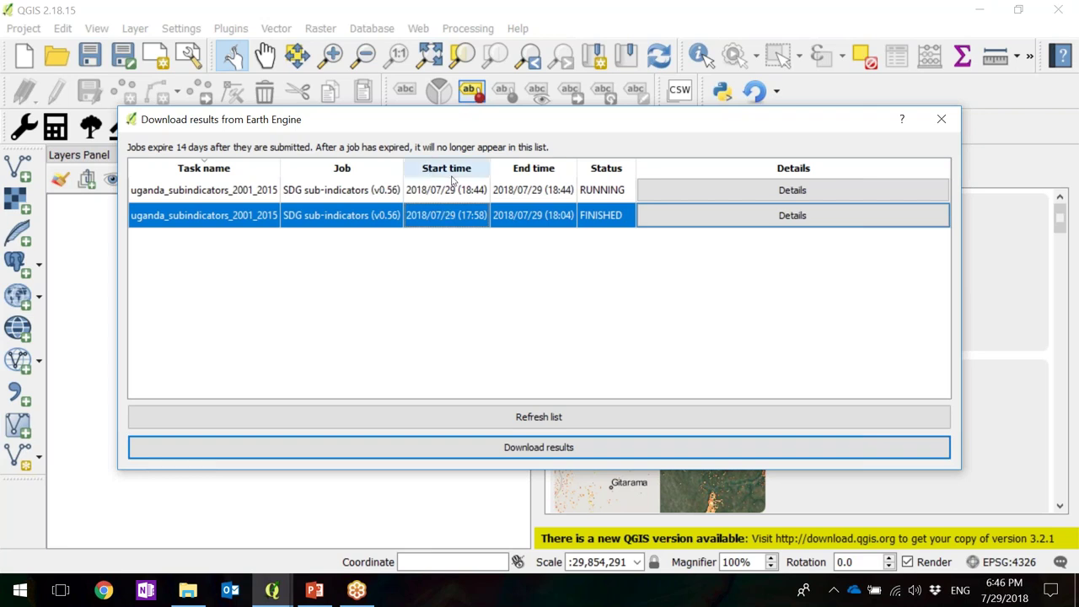
pyautogui.click(537, 420)
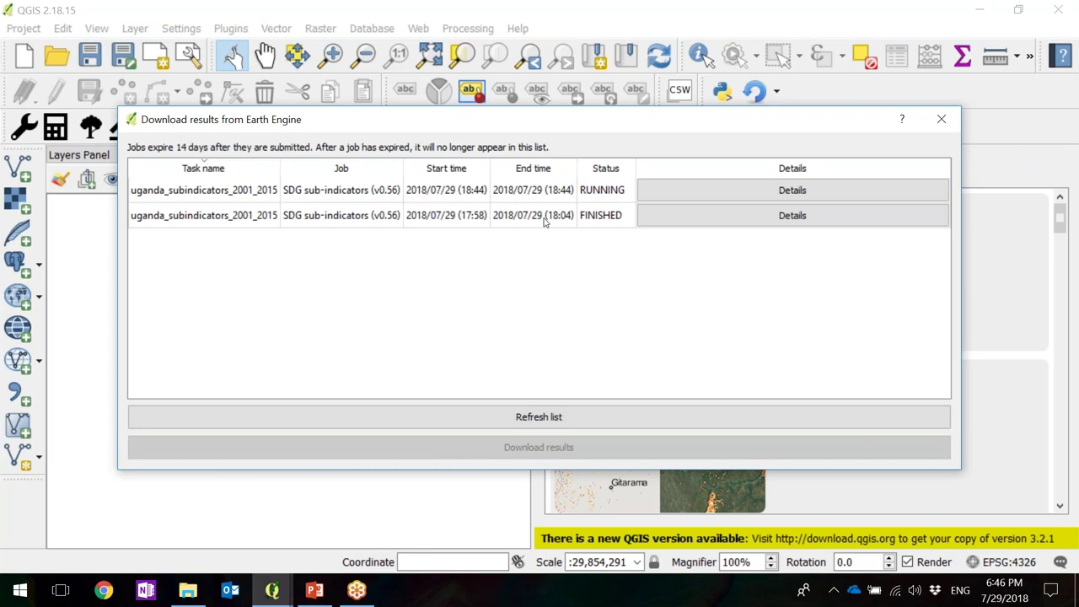
# Download the results of the finished sub-indicators task to the trends.earth folder as uganda_subindicators_2001_2015.
pyautogui.click(545, 217)
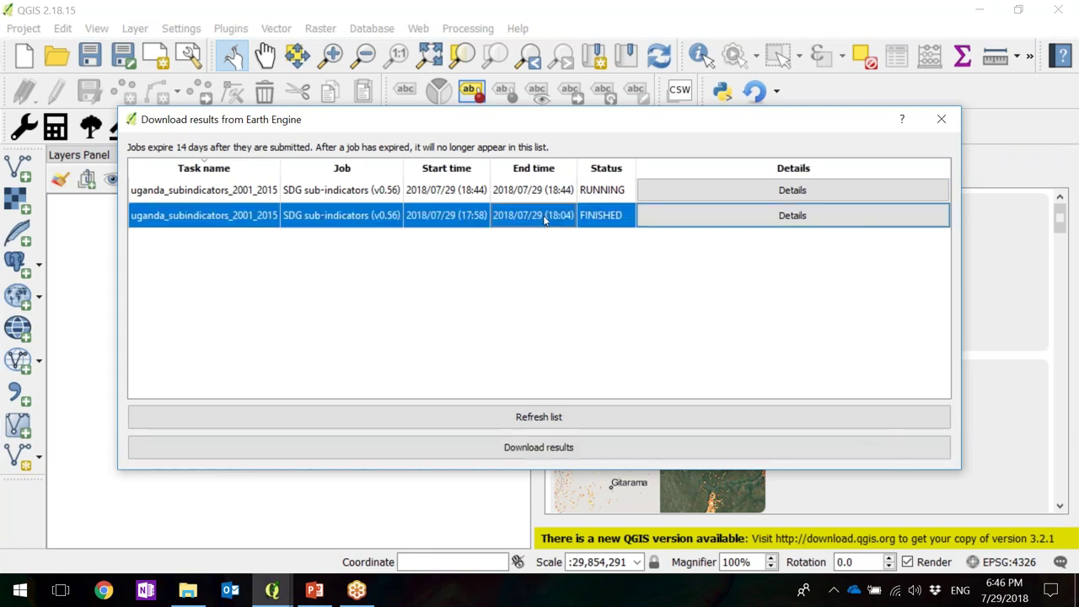
pyautogui.click(551, 450)
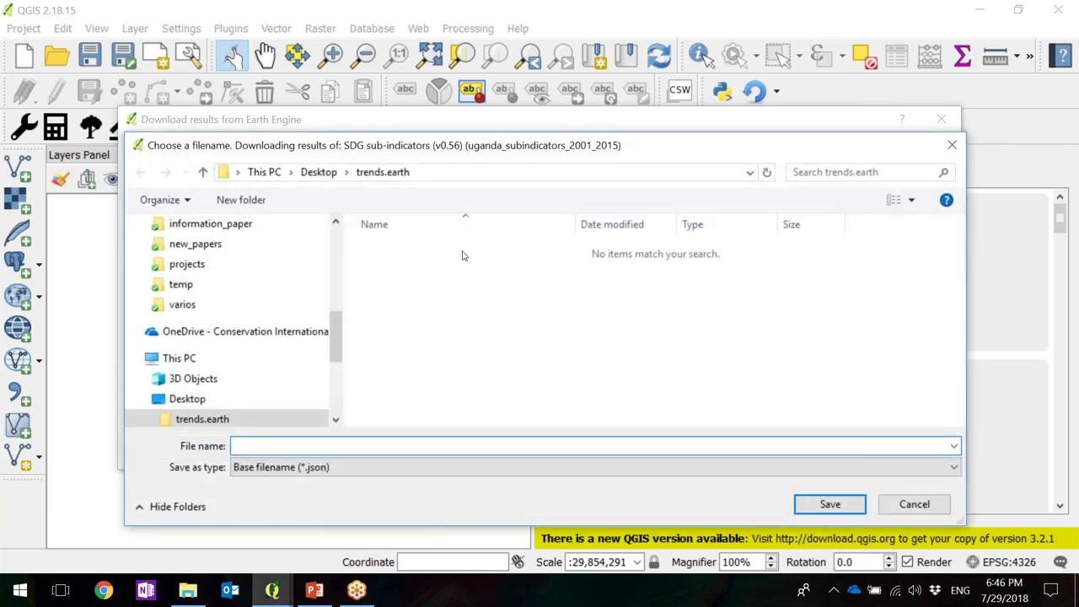
pyautogui.moveTo(473, 152); pyautogui.dragTo(458, 112)
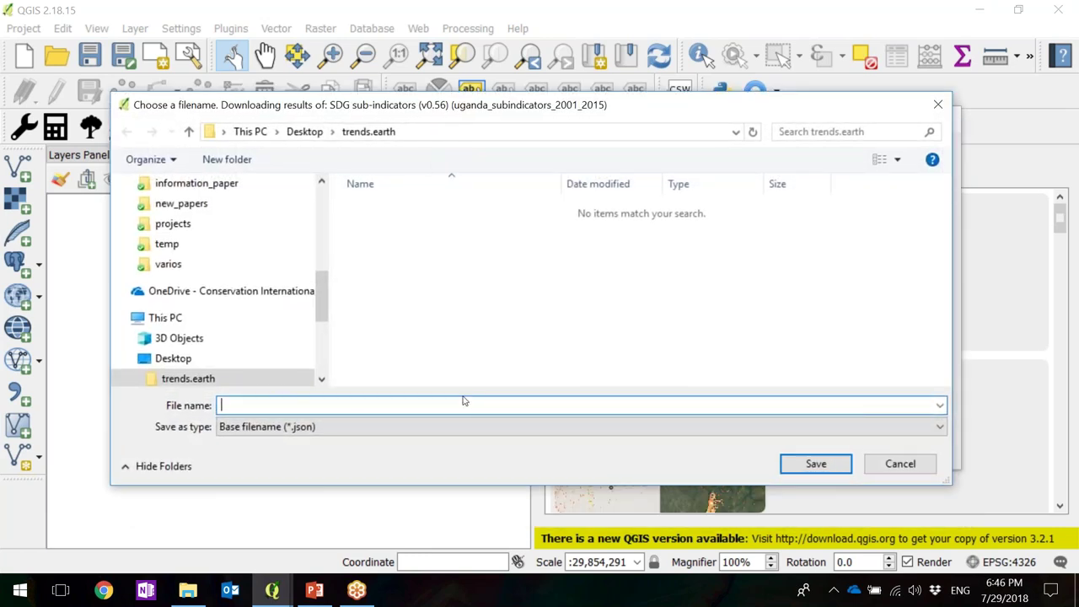
pyautogui.write('uganda_subindicators')
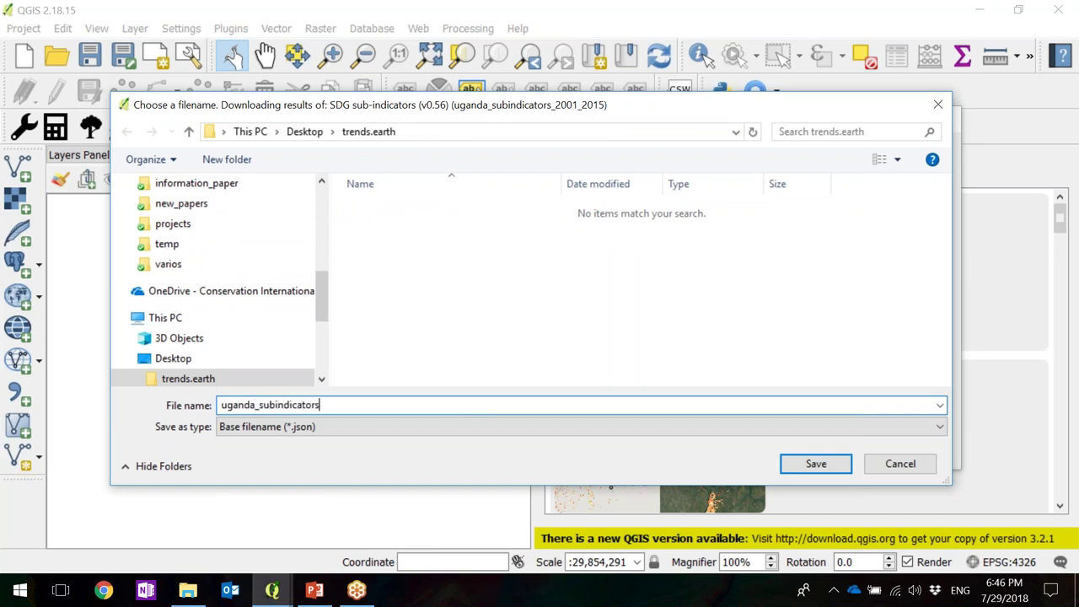
pyautogui.write('_2001_2015')
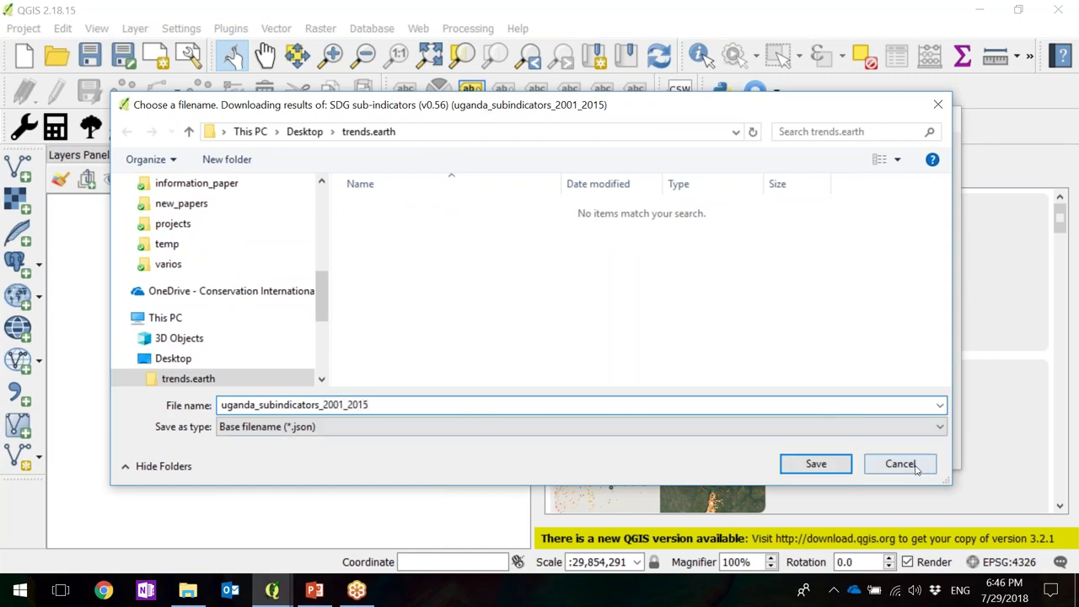
pyautogui.click(816, 464)
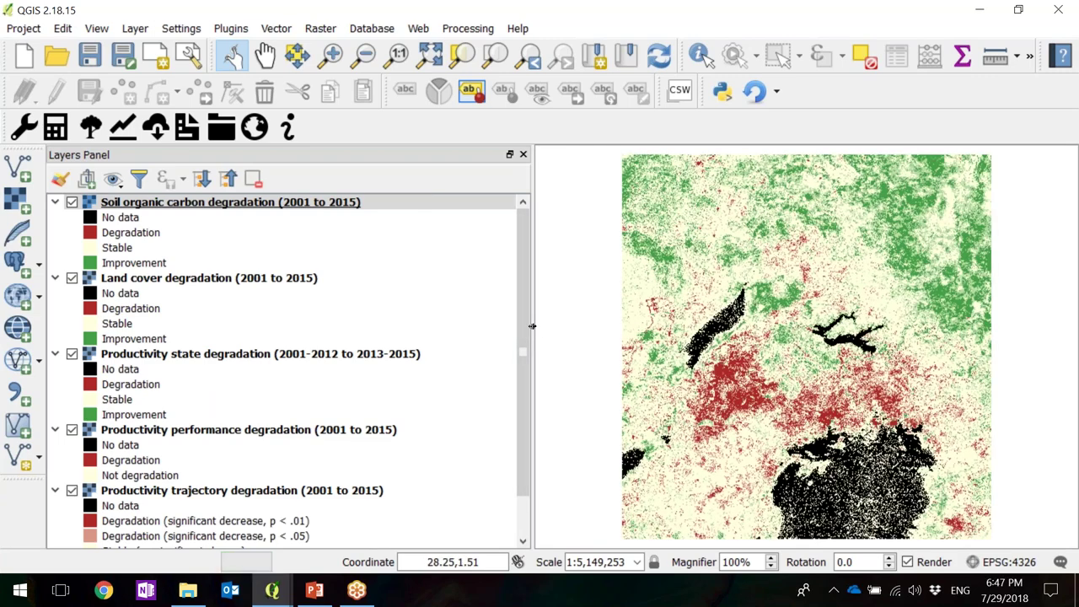
# Narrow the Layers panel to enlarge the map area and look through the loaded sub-indicator layers and their legends.
pyautogui.moveTo(532, 326); pyautogui.dragTo(426, 327)
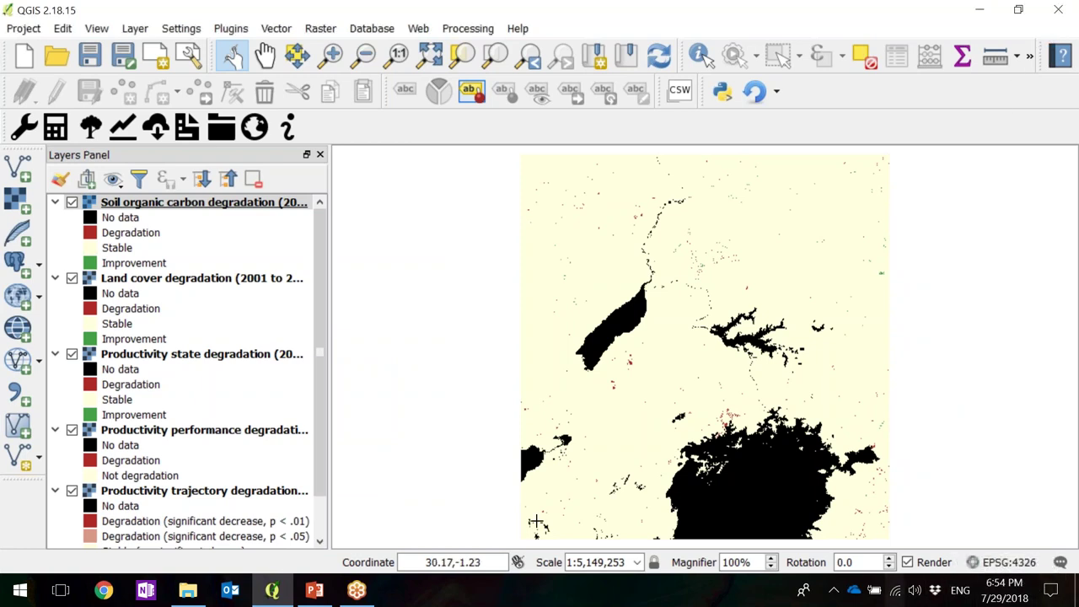
pyautogui.moveTo(316, 289); pyautogui.dragTo(315, 327)
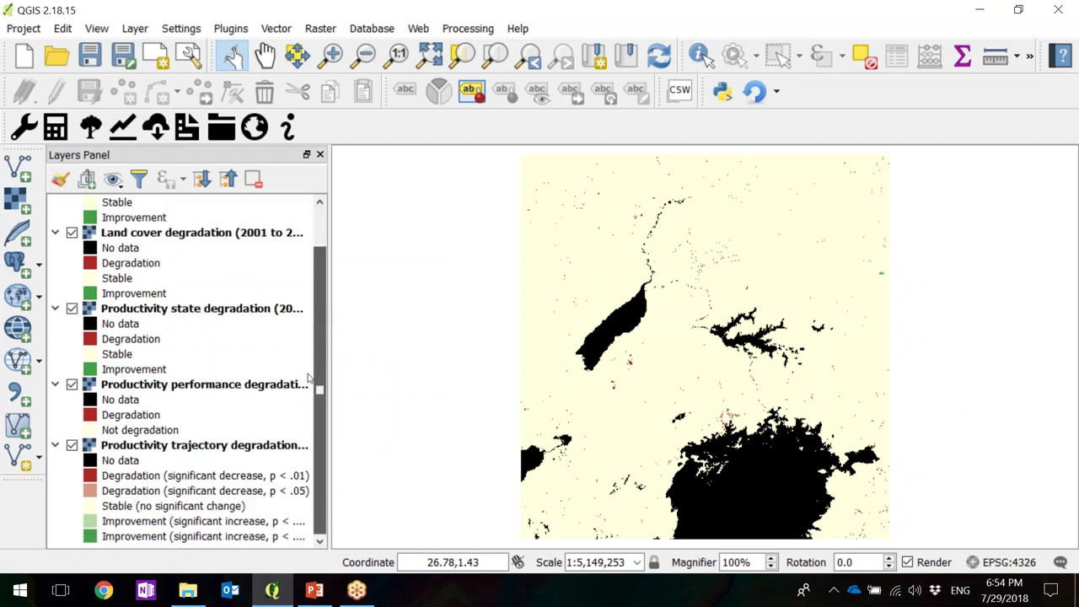
pyautogui.scroll(1, 309, 369)
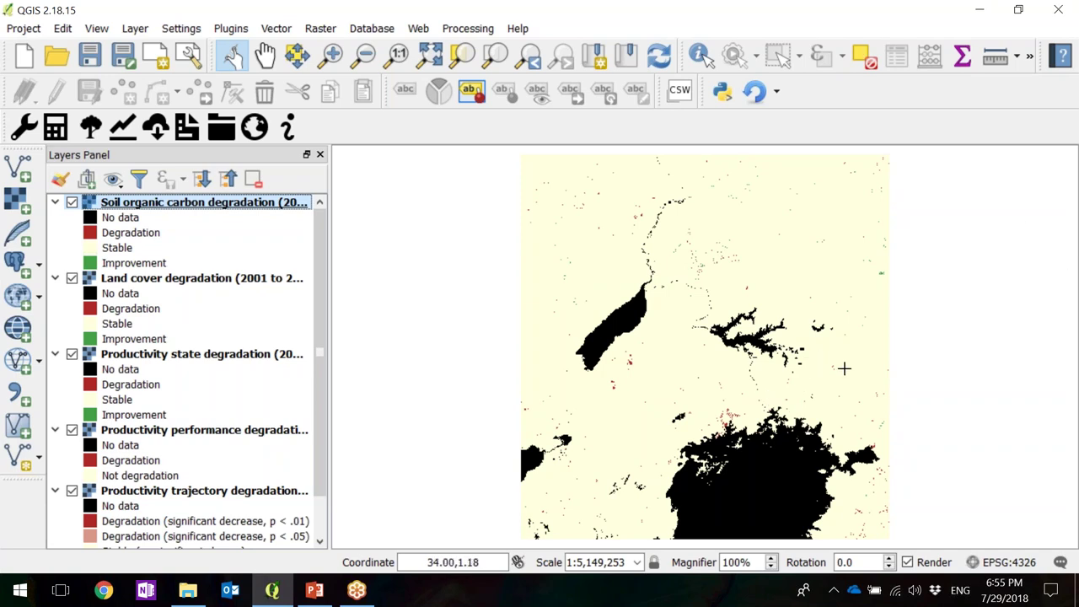
# Add a basemap with a mask over all areas outside Uganda, using all regions.
pyautogui.click(191, 128)
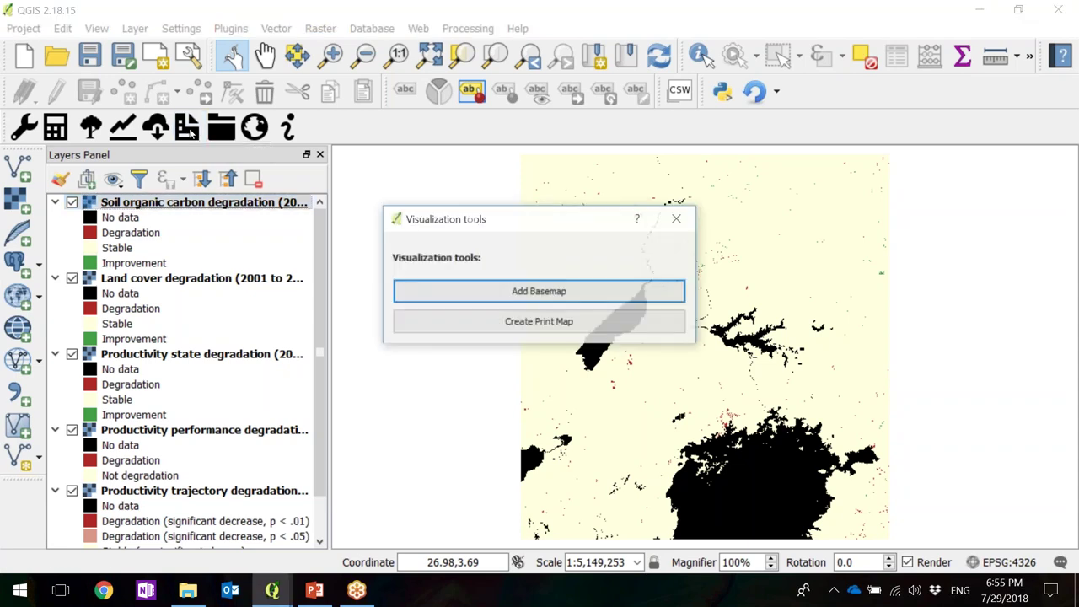
pyautogui.click(489, 292)
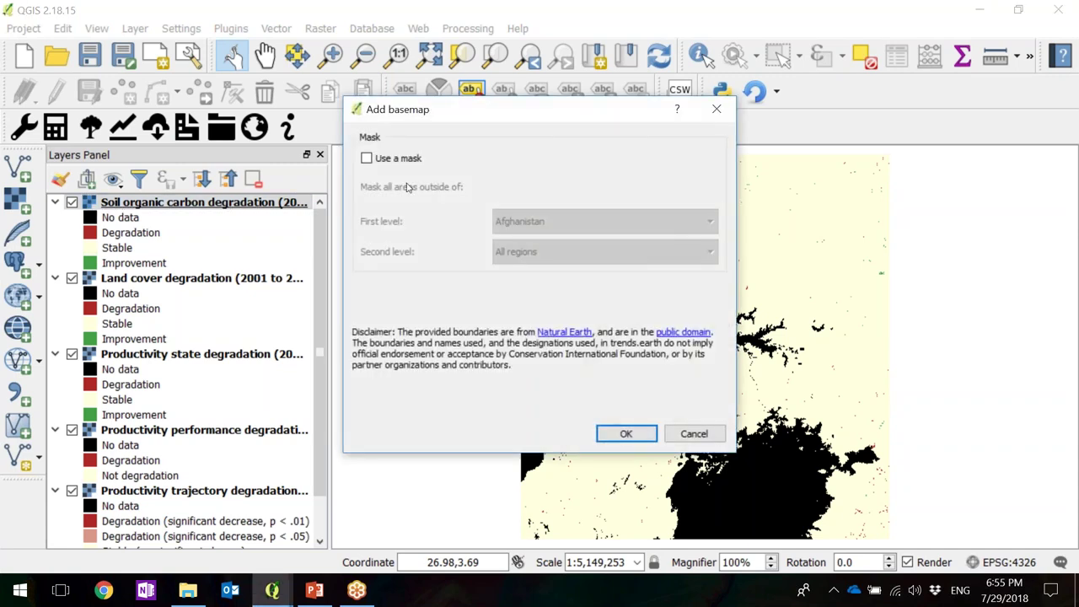
pyautogui.click(390, 159)
pyautogui.click(543, 222)
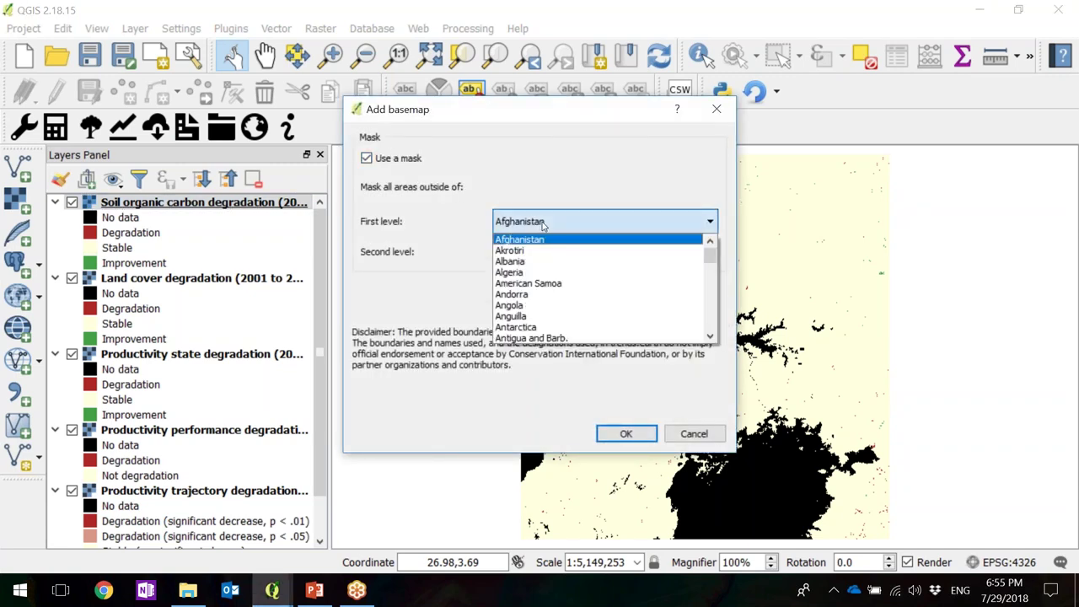
pyautogui.write('ug')
pyautogui.press('Return')
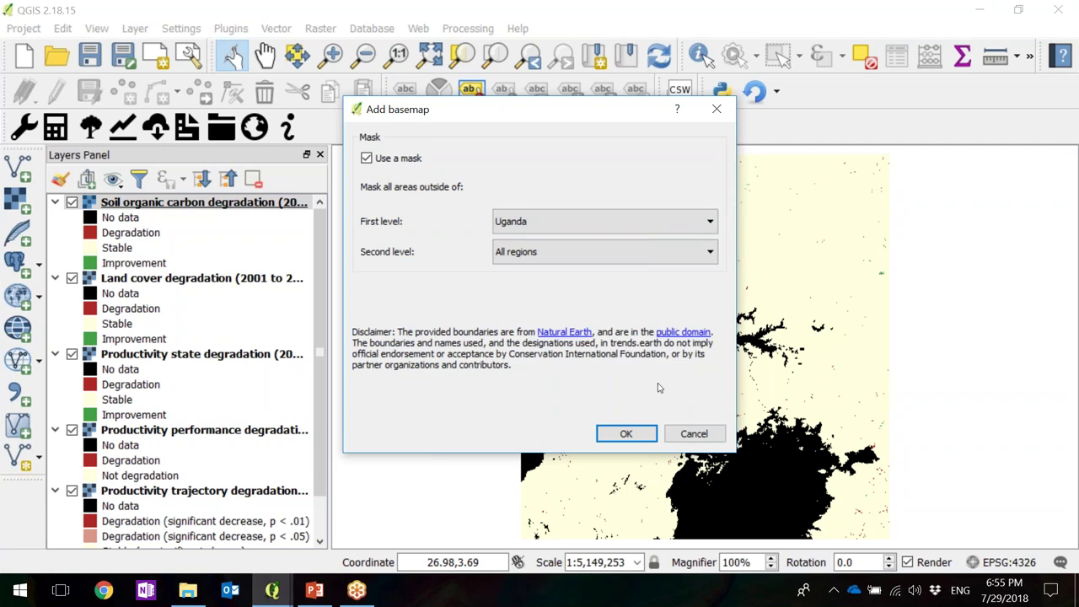
pyautogui.click(639, 435)
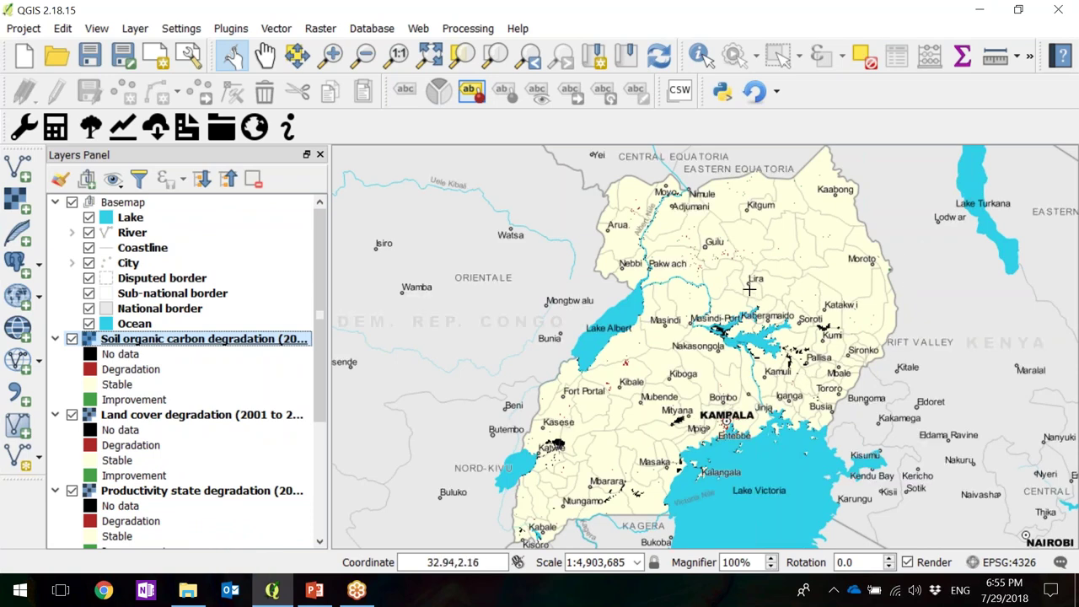
# Toggle the Basemap group's visibility off and on to compare the map with and without the mask.
pyautogui.click(72, 203)
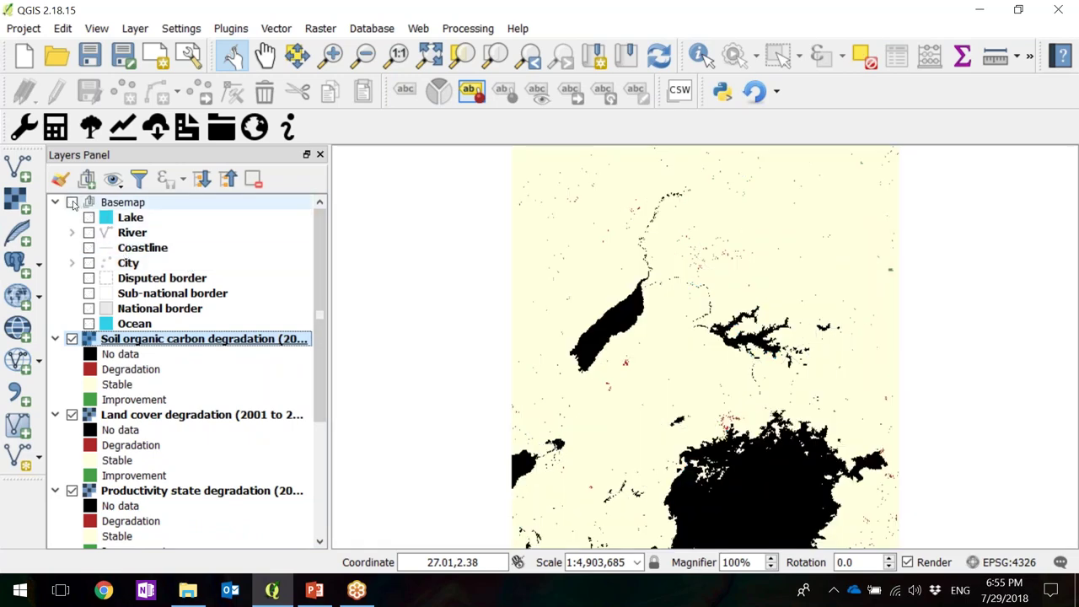
pyautogui.click(71, 203)
pyautogui.click(71, 203)
pyautogui.click(72, 203)
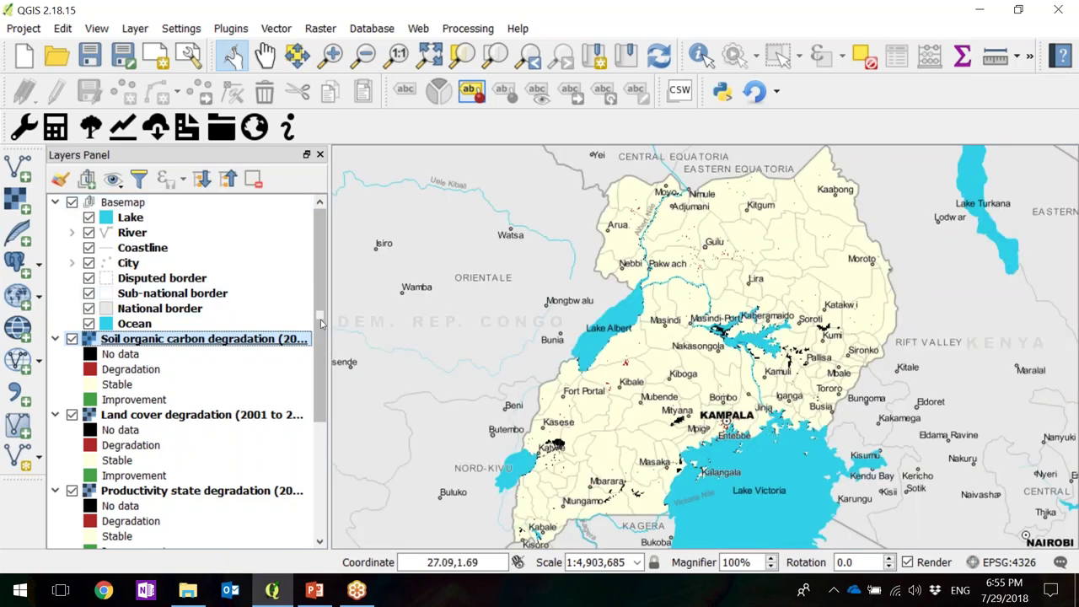
# Hide the soil organic carbon, land cover, productivity state and productivity performance layers so only the productivity trajectory layer is displayed.
pyautogui.scroll(-3, 320, 295)
pyautogui.scroll(1, 197, 320)
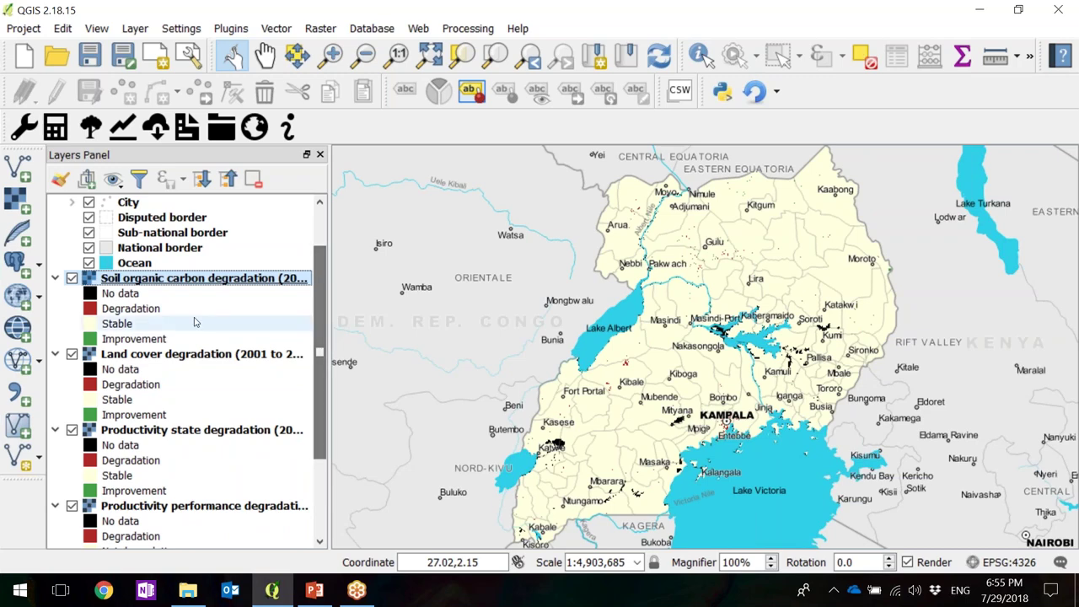
pyautogui.click(72, 278)
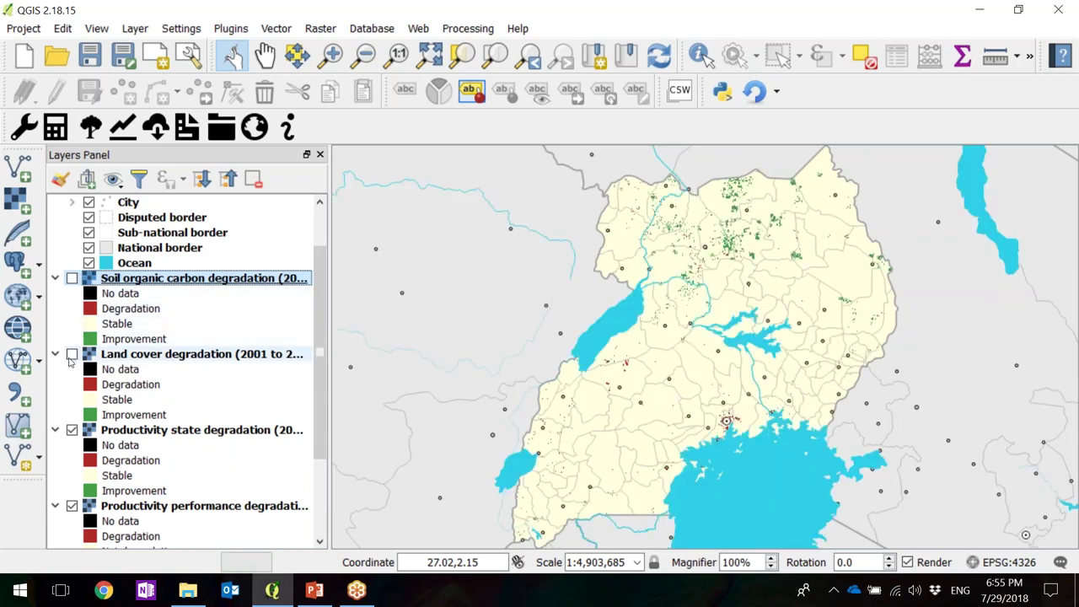
pyautogui.click(72, 354)
pyautogui.scroll(-1, 321, 395)
pyautogui.scroll(-2, 321, 394)
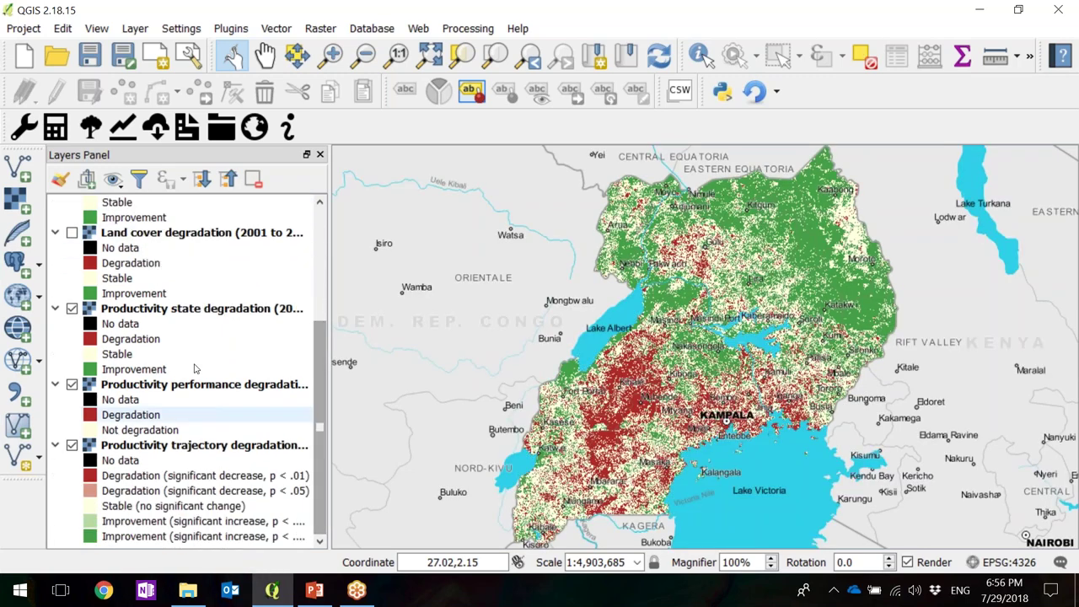
pyautogui.click(72, 309)
pyautogui.click(92, 384)
pyautogui.click(72, 384)
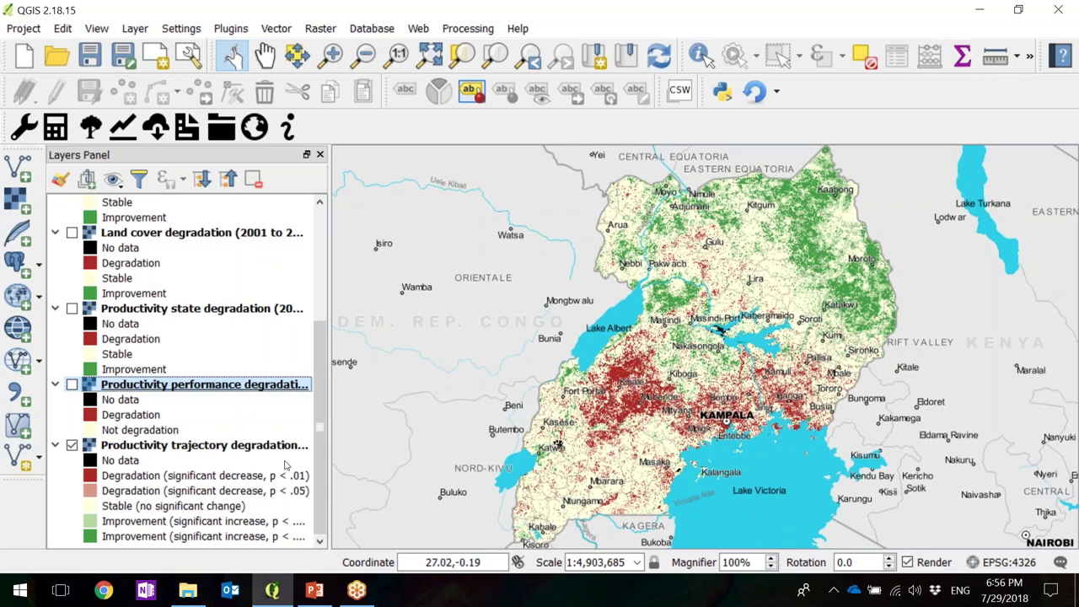
# Collapse and hide the productivity trajectory layer, and show the productivity state layer after moving it below productivity performance.
pyautogui.click(55, 445)
pyautogui.click(71, 536)
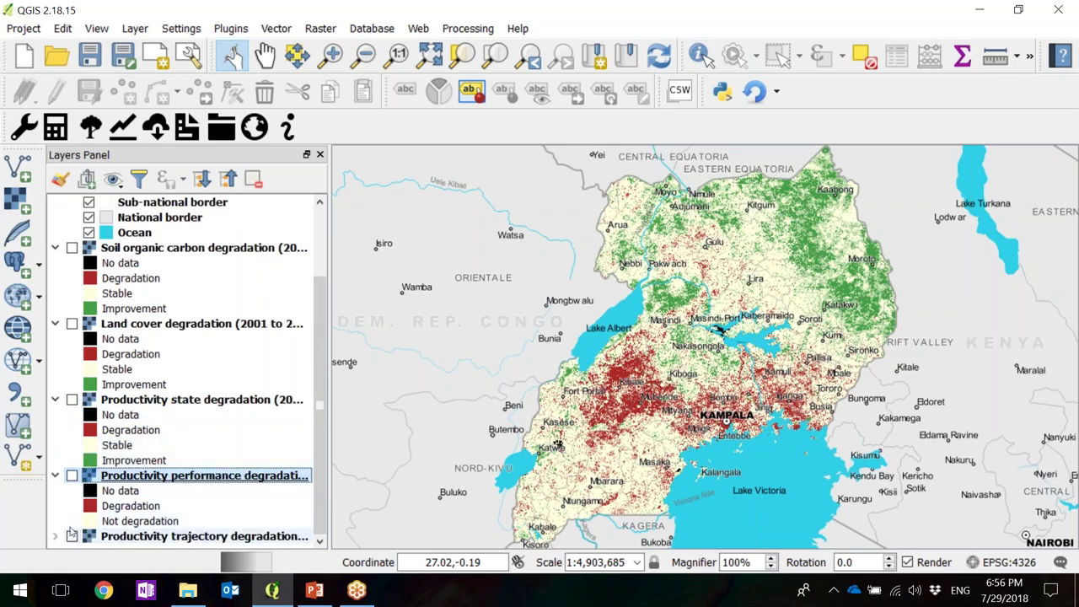
pyautogui.click(172, 400)
pyautogui.moveTo(114, 419); pyautogui.dragTo(128, 504)
pyautogui.click(72, 460)
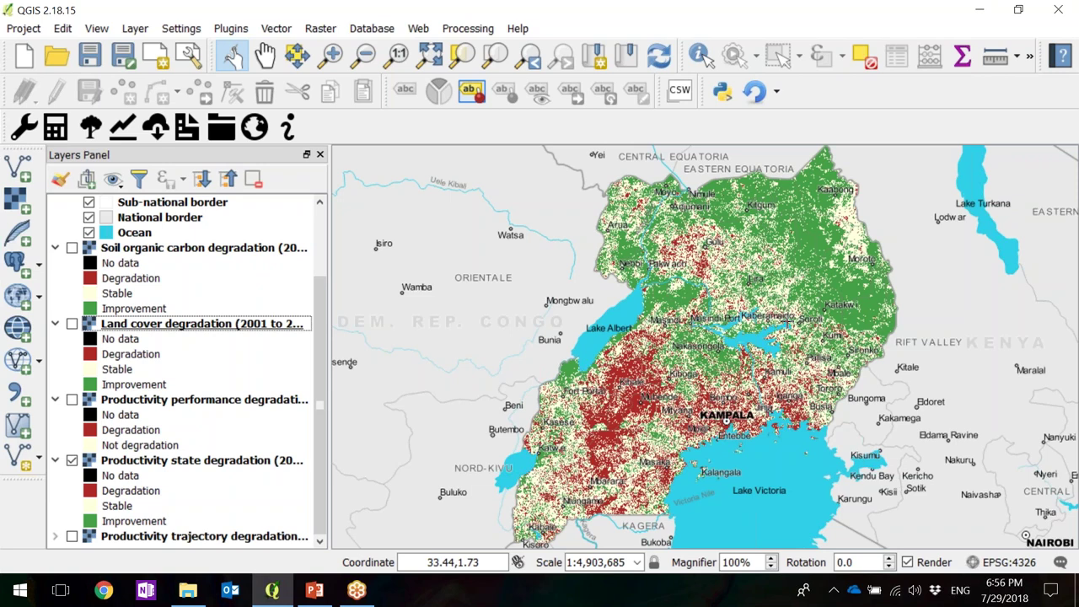
# Hide and collapse the productivity state layer, and show the productivity performance layer.
pyautogui.click(72, 461)
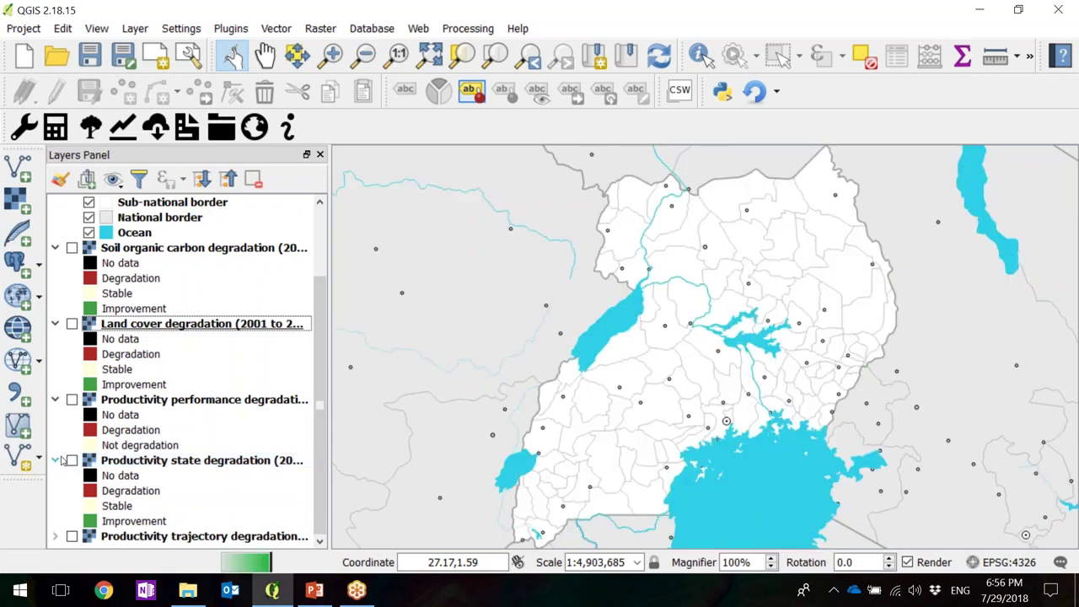
pyautogui.click(56, 461)
pyautogui.click(72, 461)
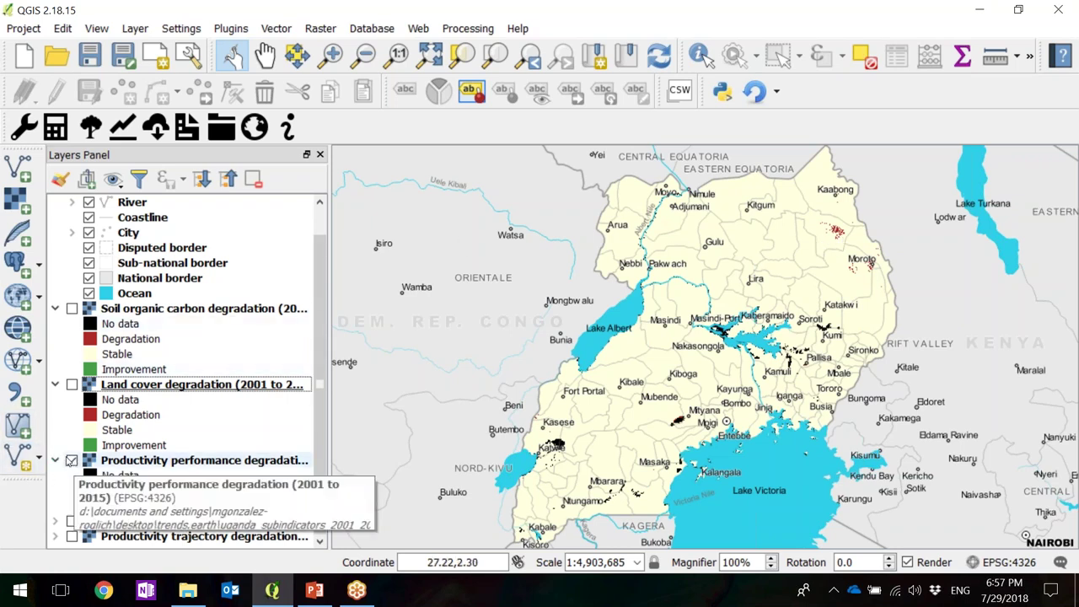
# Hide and collapse the productivity performance layer, and show the land cover degradation layer.
pyautogui.click(73, 460)
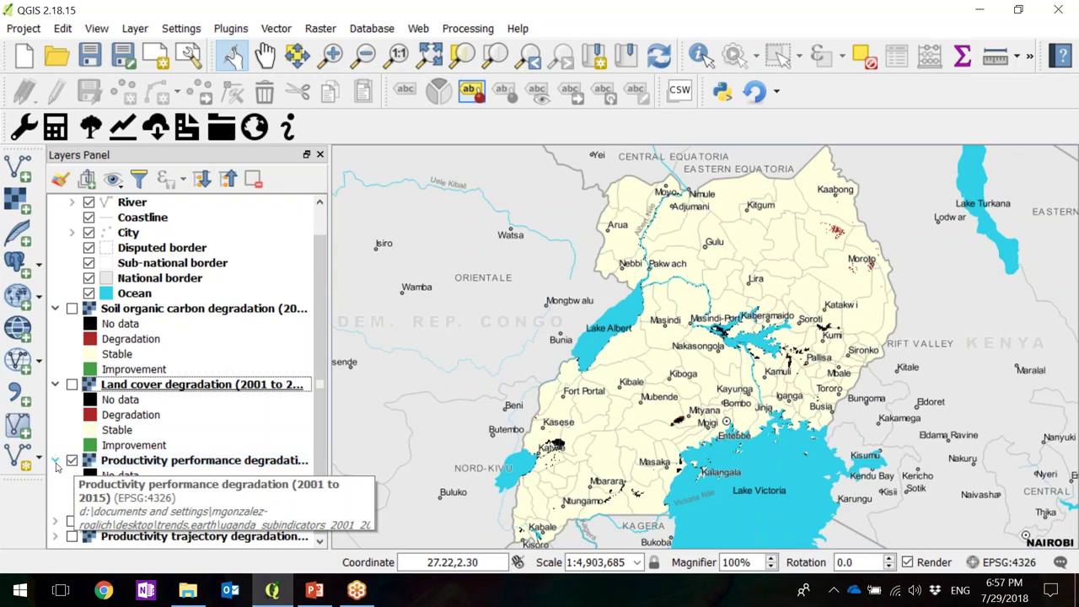
pyautogui.click(55, 461)
pyautogui.click(71, 491)
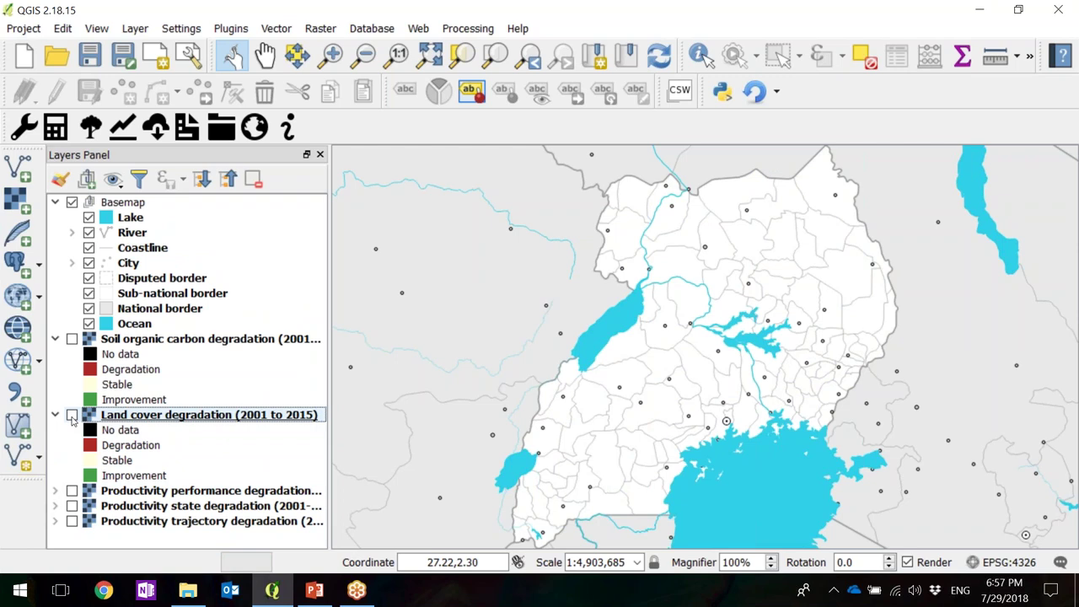
pyautogui.click(72, 415)
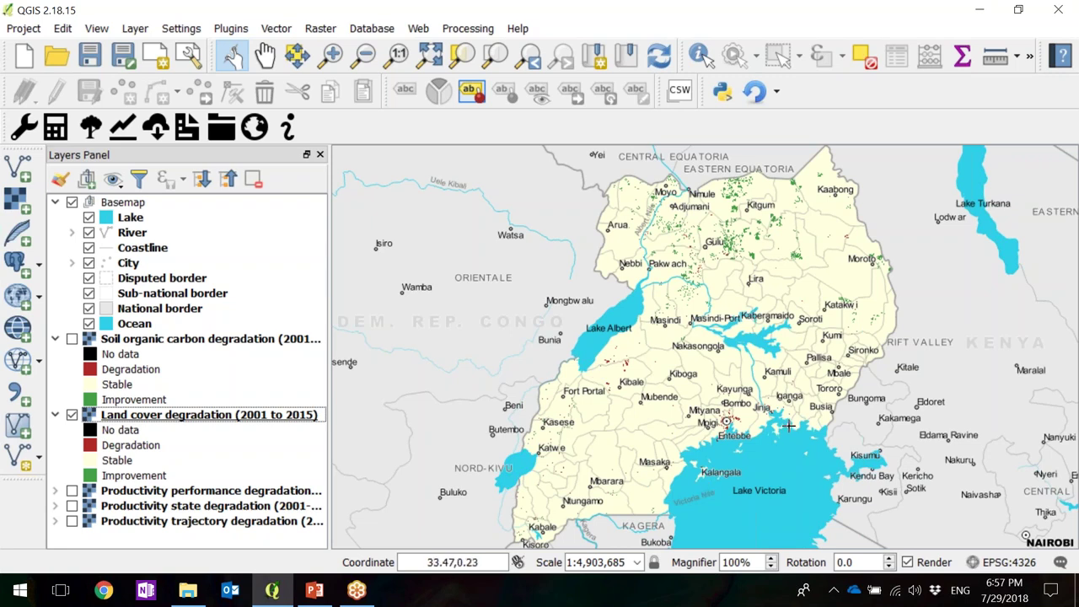
# Examine the land cover degradation around Kampala up close and return to the view of the whole country.
pyautogui.click(331, 56)
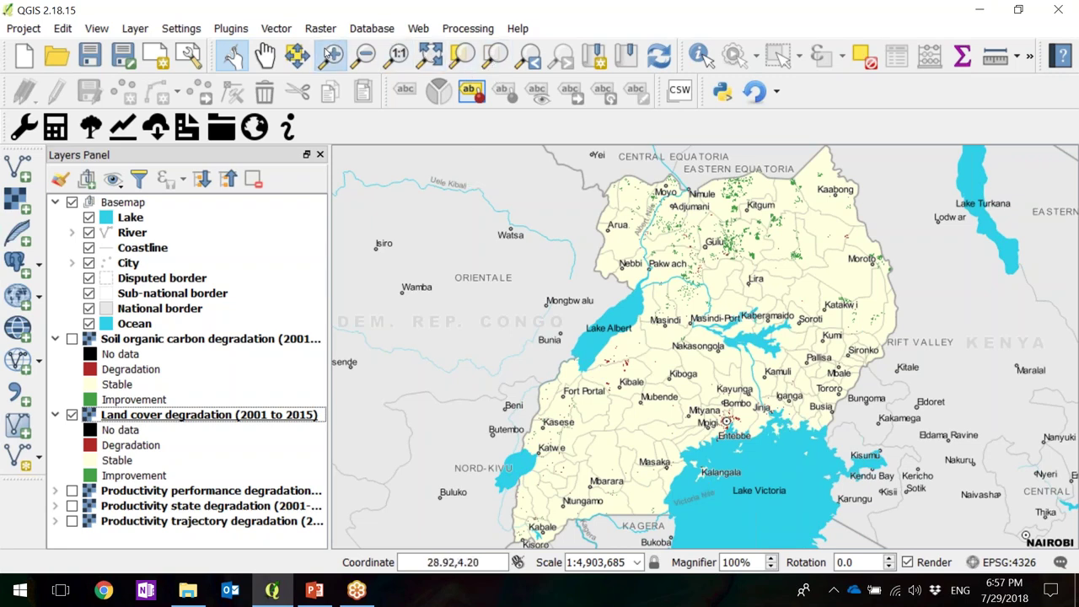
pyautogui.moveTo(632, 353); pyautogui.dragTo(789, 463)
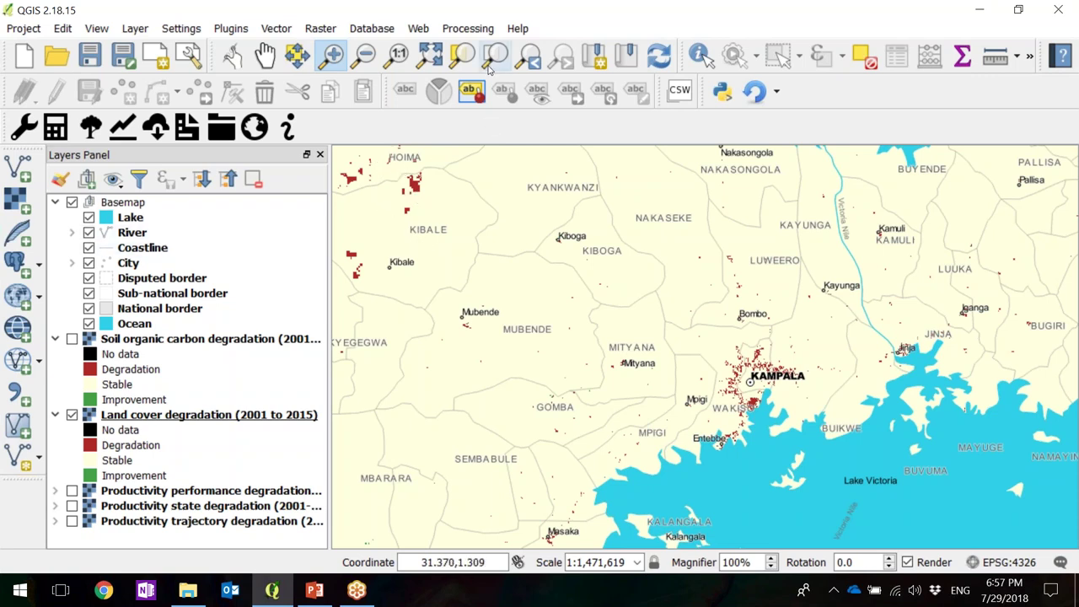
pyautogui.click(529, 56)
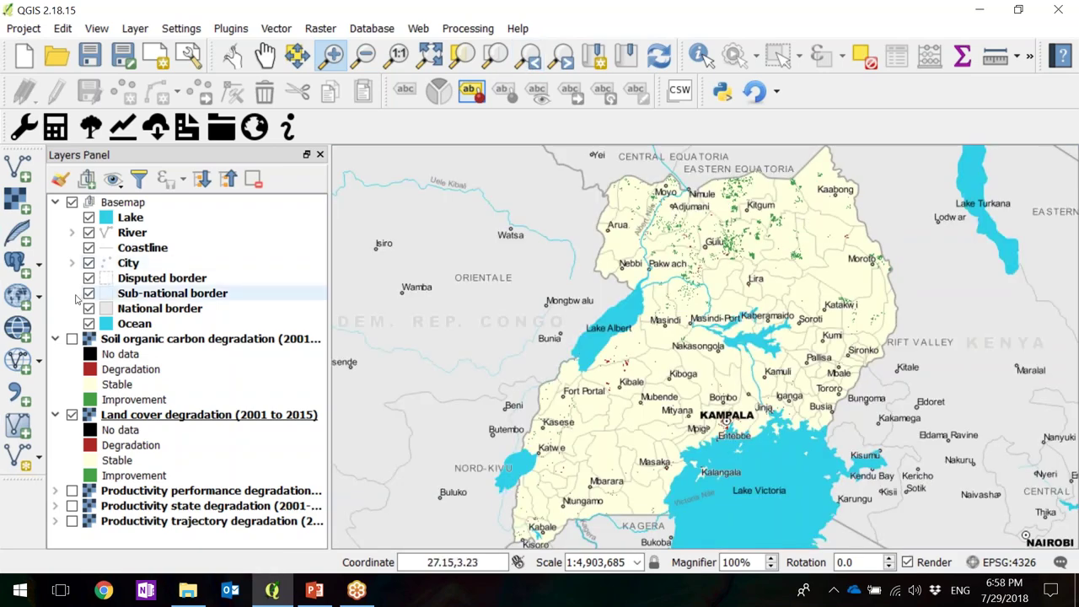
# Collapse and hide the land cover degradation layer, and show the soil organic carbon degradation layer.
pyautogui.click(55, 415)
pyautogui.click(71, 414)
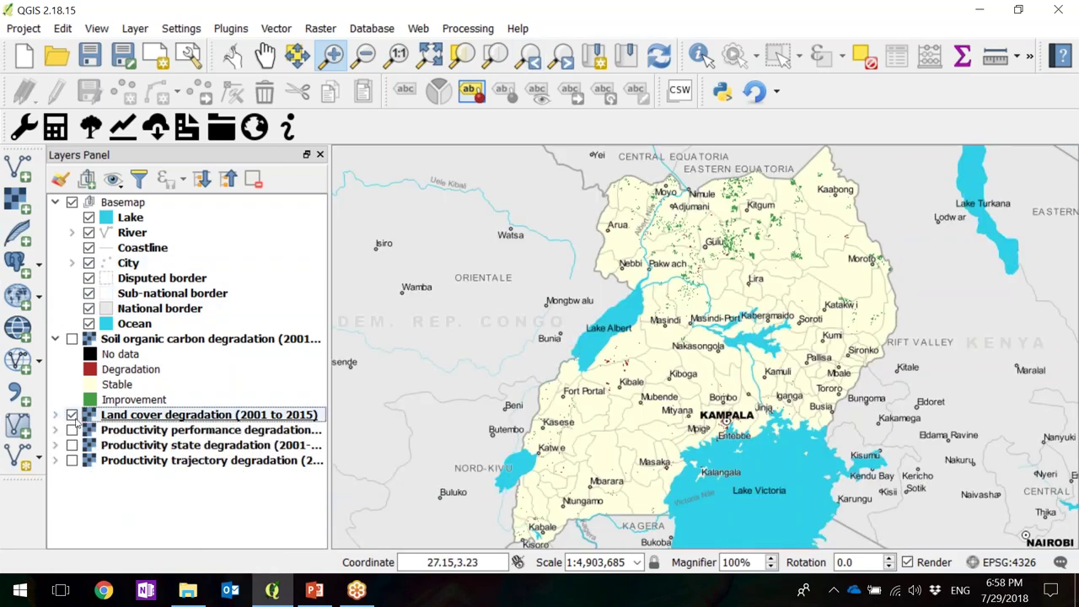
pyautogui.click(72, 338)
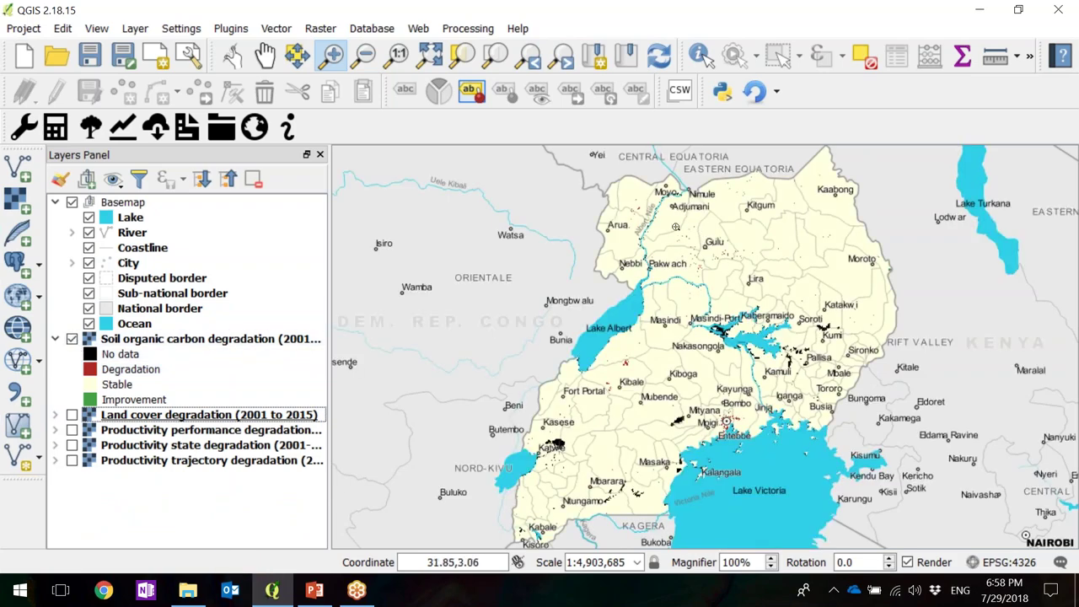
# Examine the soil organic carbon degradation around Gulu up close, and collapse and hide that layer back in the country view.
pyautogui.moveTo(675, 227); pyautogui.dragTo(755, 285)
pyautogui.moveTo(759, 288); pyautogui.dragTo(759, 289)
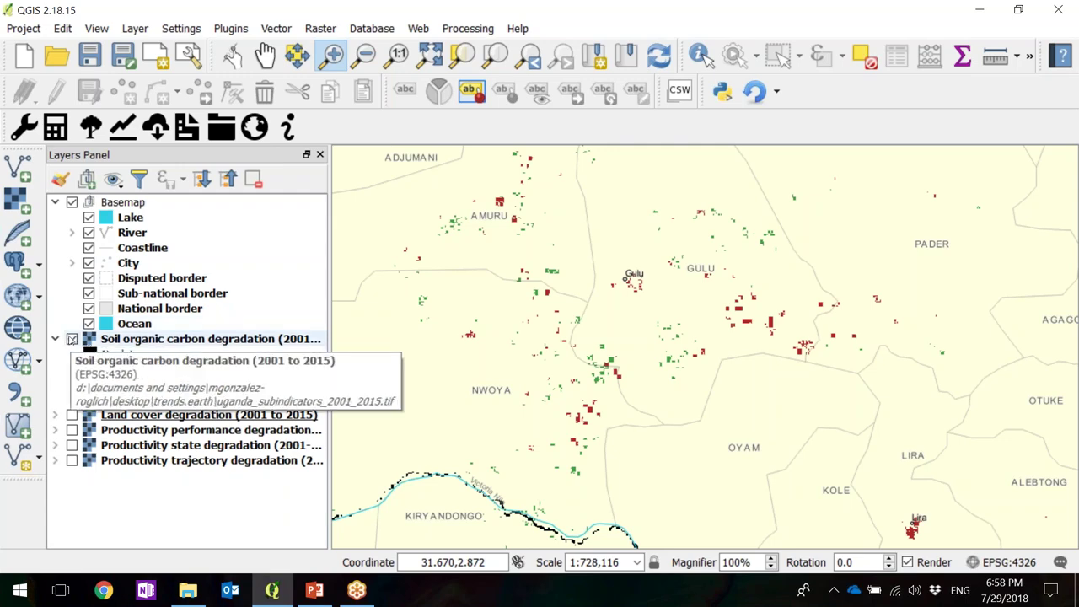
pyautogui.click(529, 53)
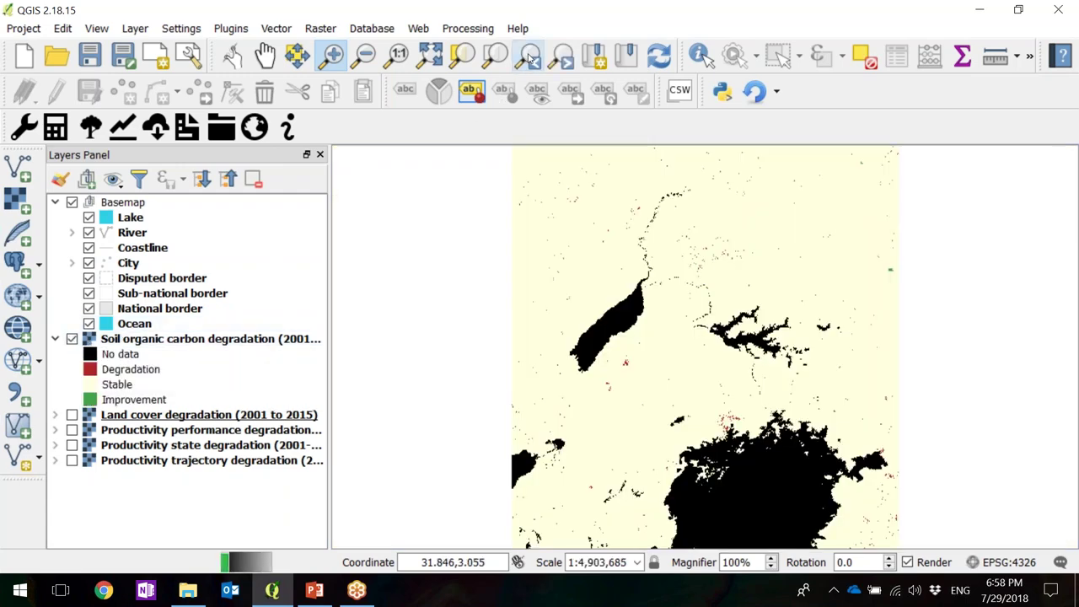
pyautogui.click(54, 338)
pyautogui.click(72, 338)
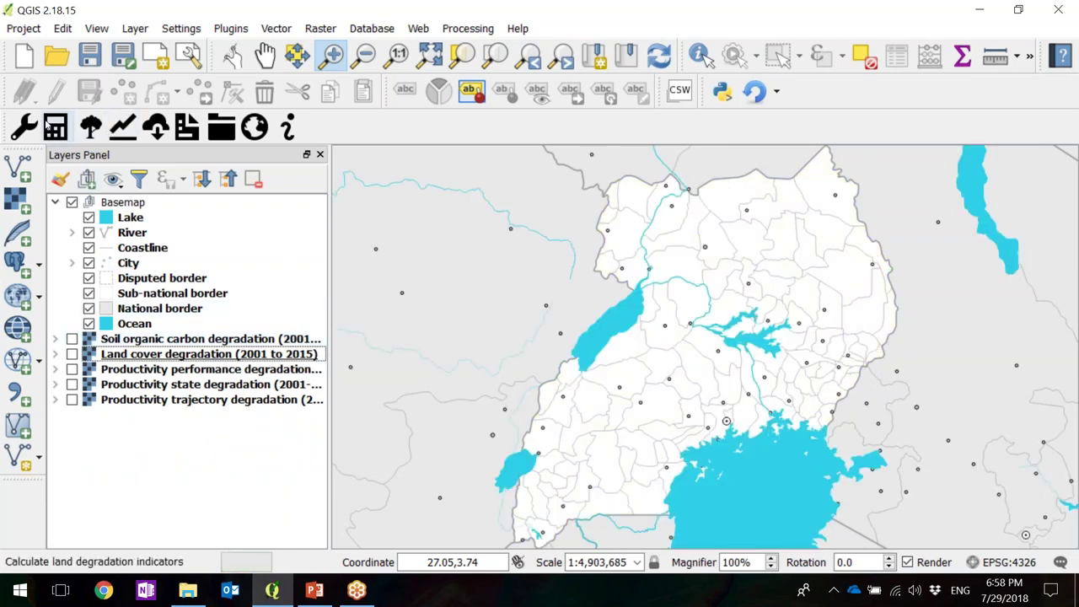
pyautogui.click(55, 127)
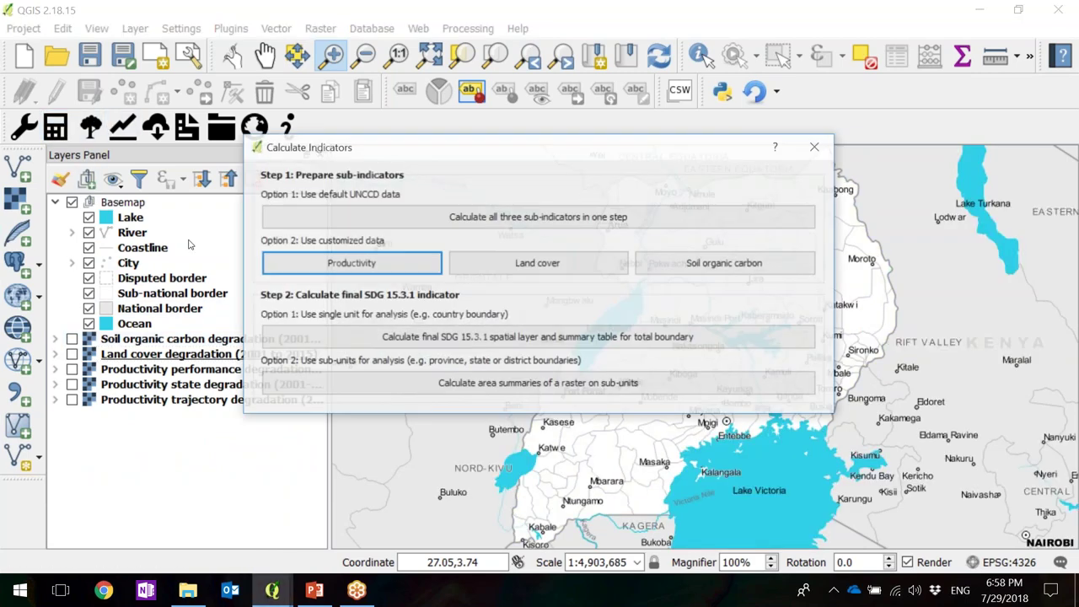
pyautogui.click(470, 336)
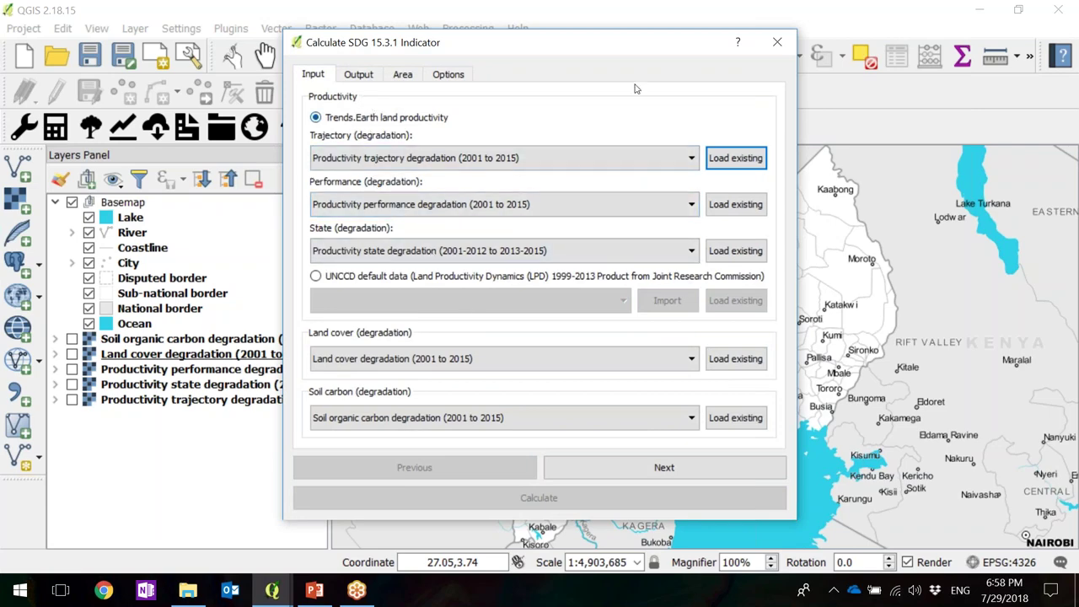
pyautogui.click(777, 42)
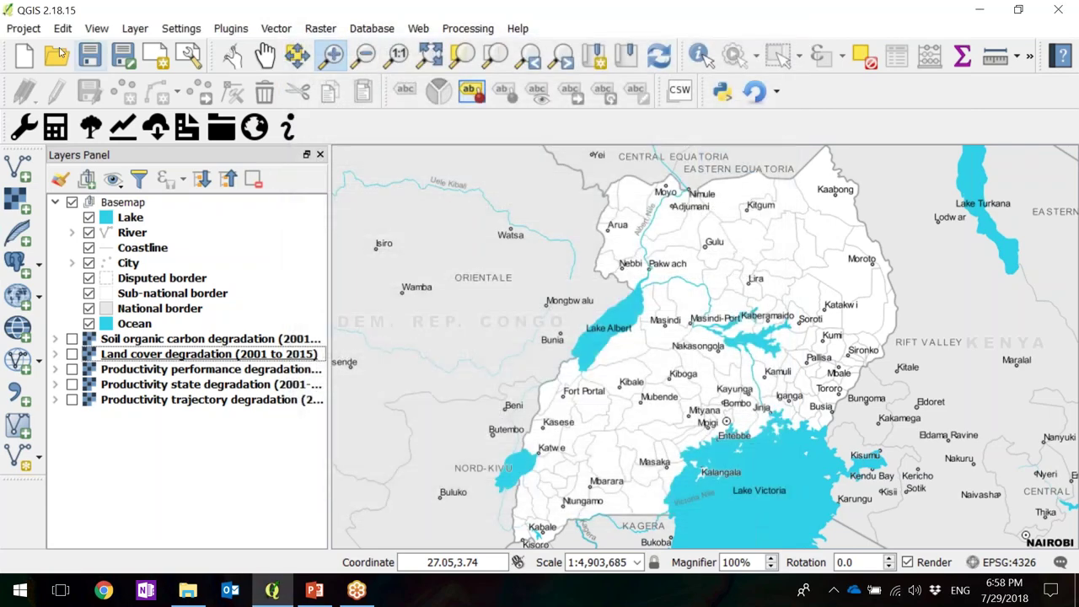
# Start the final SDG 15.3.1 calculation for the total boundary and save the indicator layer as uganda_sdg.json in the trends.earth folder.
pyautogui.click(55, 126)
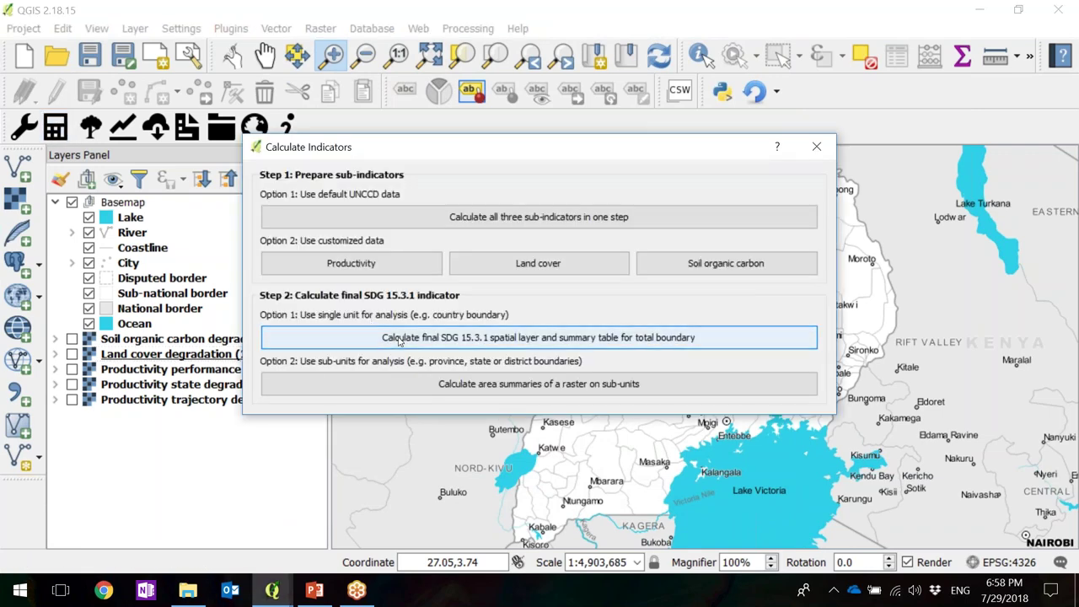
pyautogui.click(399, 339)
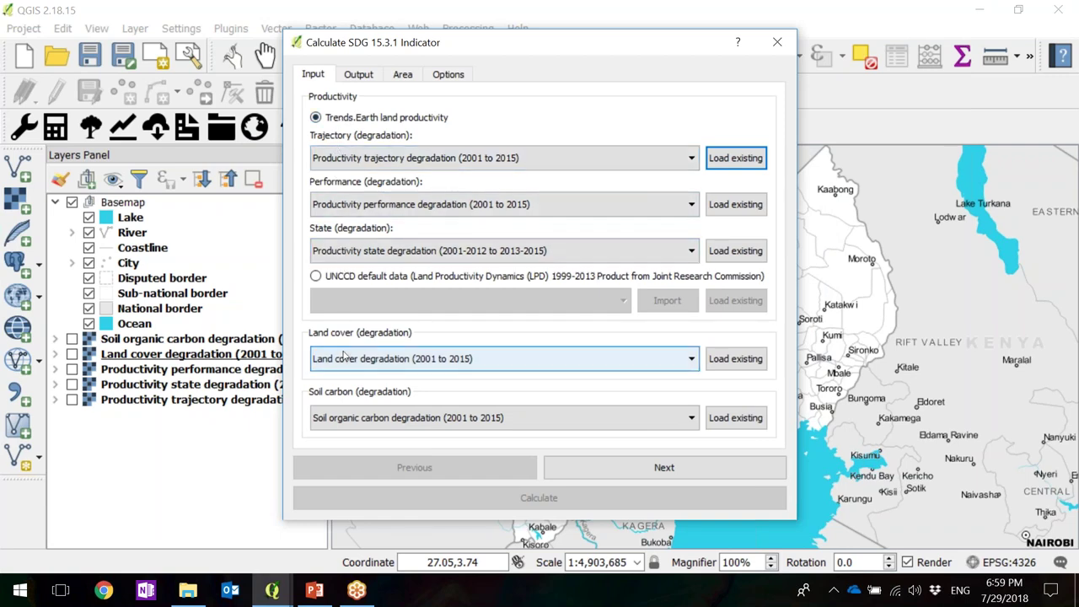
pyautogui.click(613, 473)
pyautogui.click(725, 126)
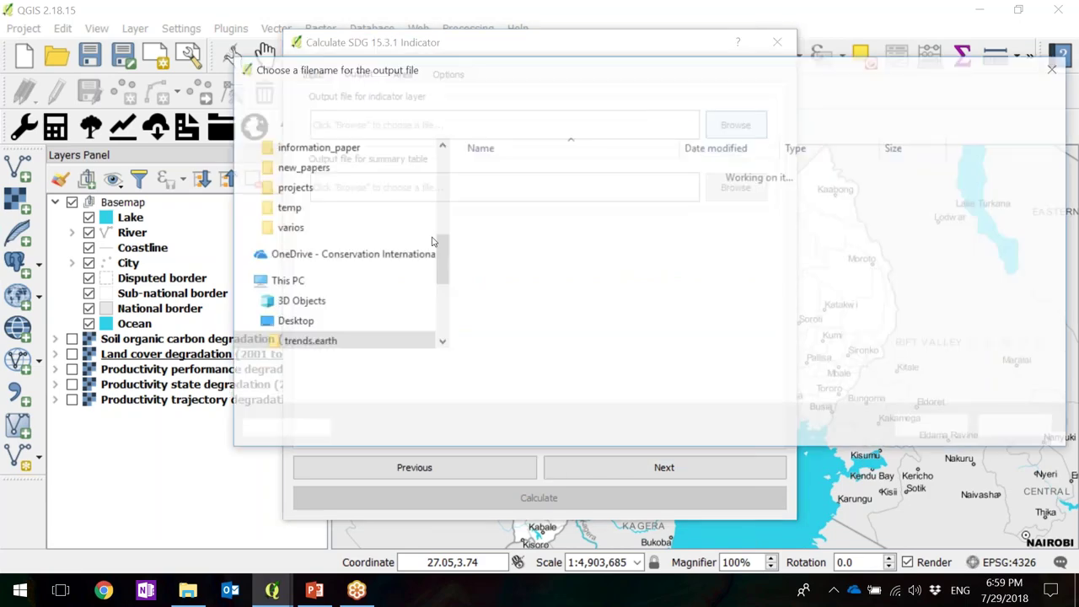
pyautogui.write('ug')
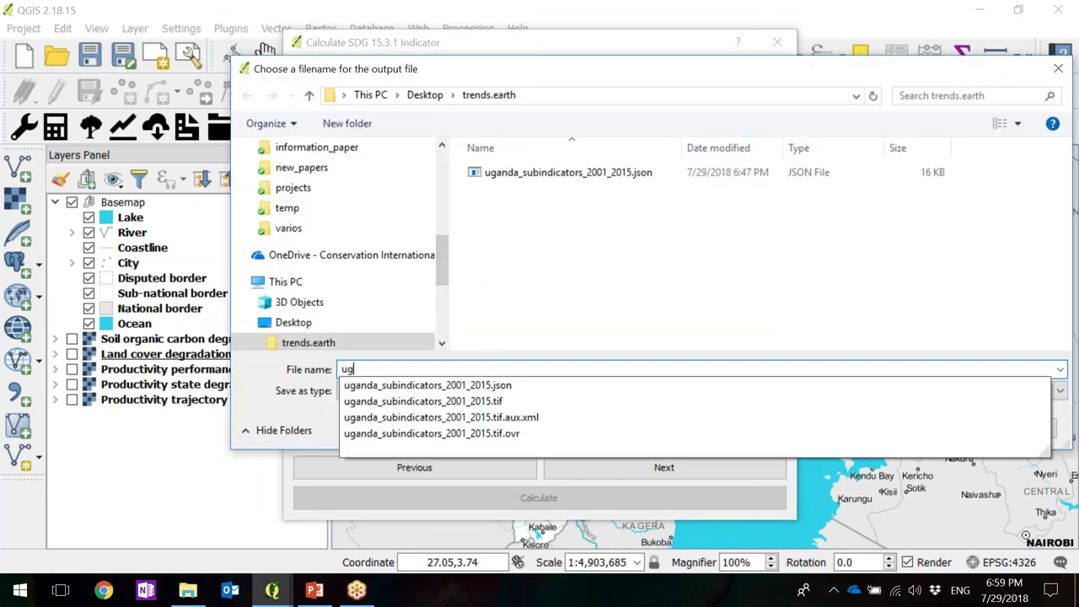
pyautogui.write('anda')
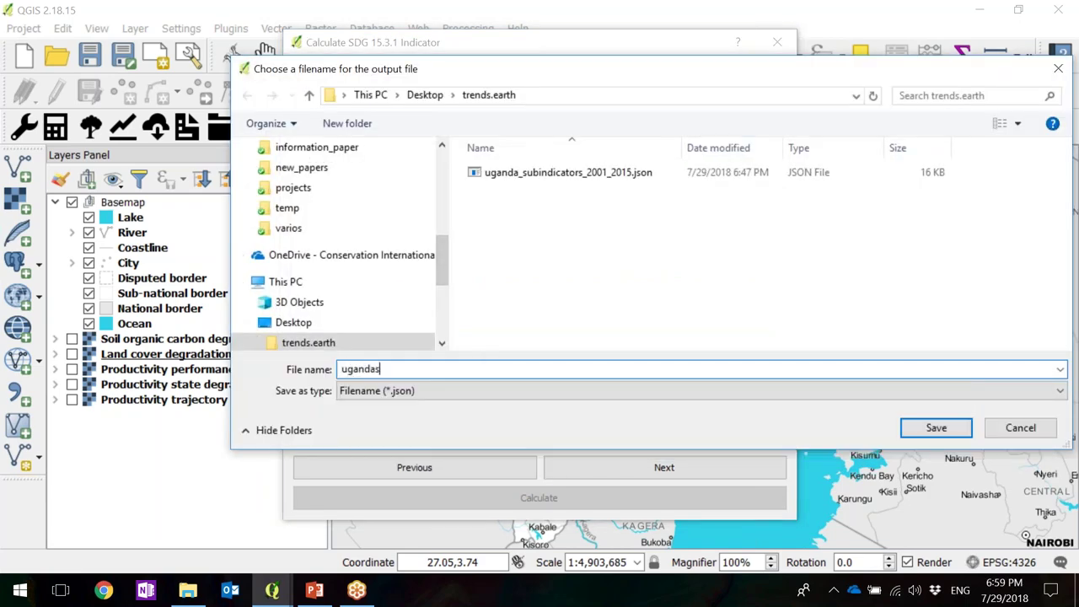
pyautogui.write('_sdg')
pyautogui.press('Return')
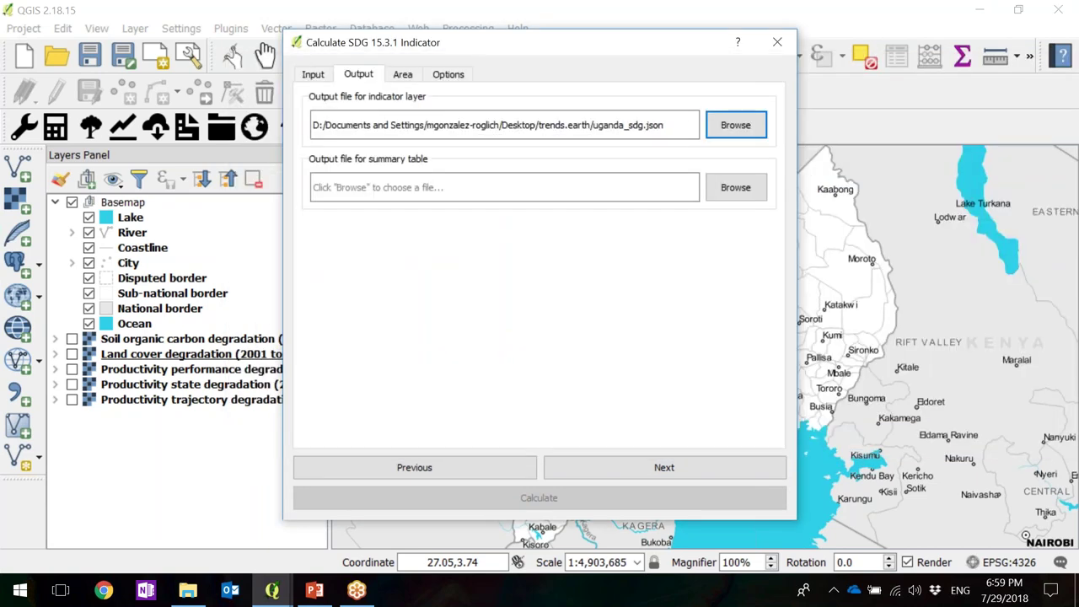
# Set the summary table's output file to uganda_sdg.xlsx in the trends.earth folder.
pyautogui.click(747, 192)
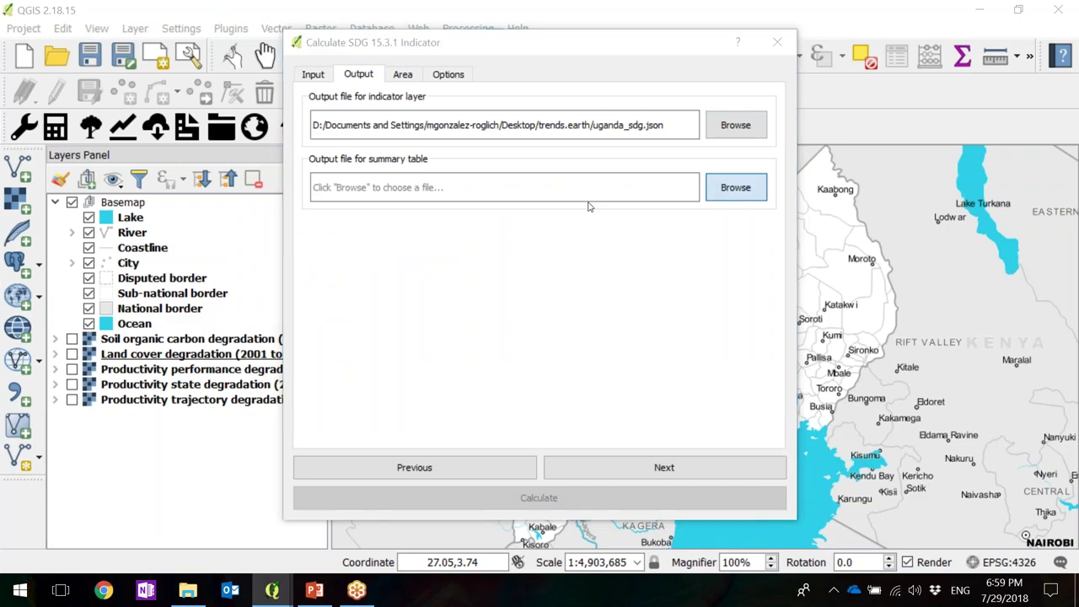
pyautogui.write('uganda')
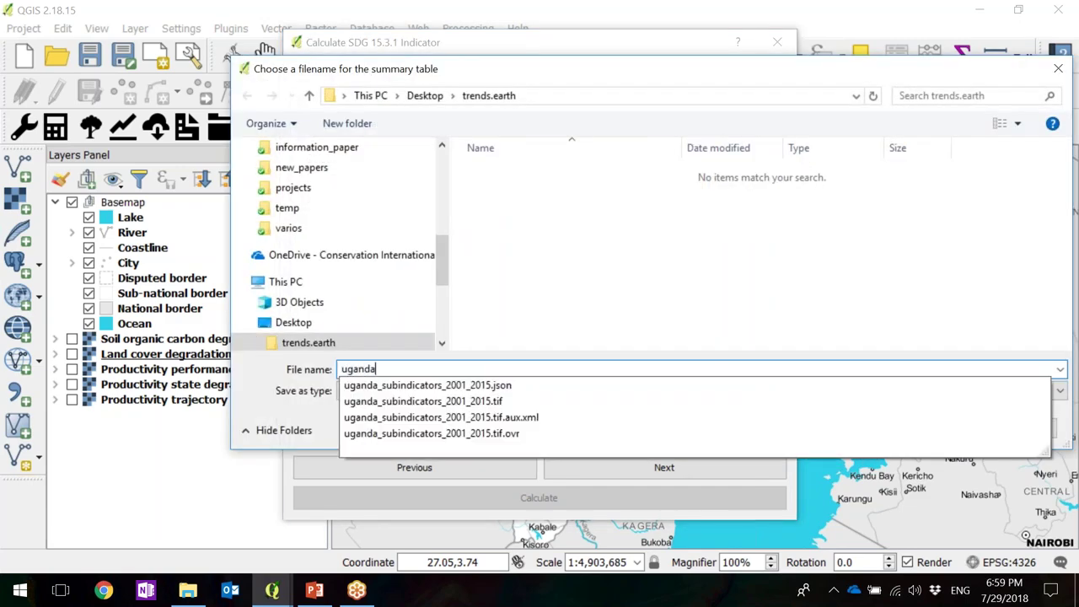
pyautogui.write('_sdg')
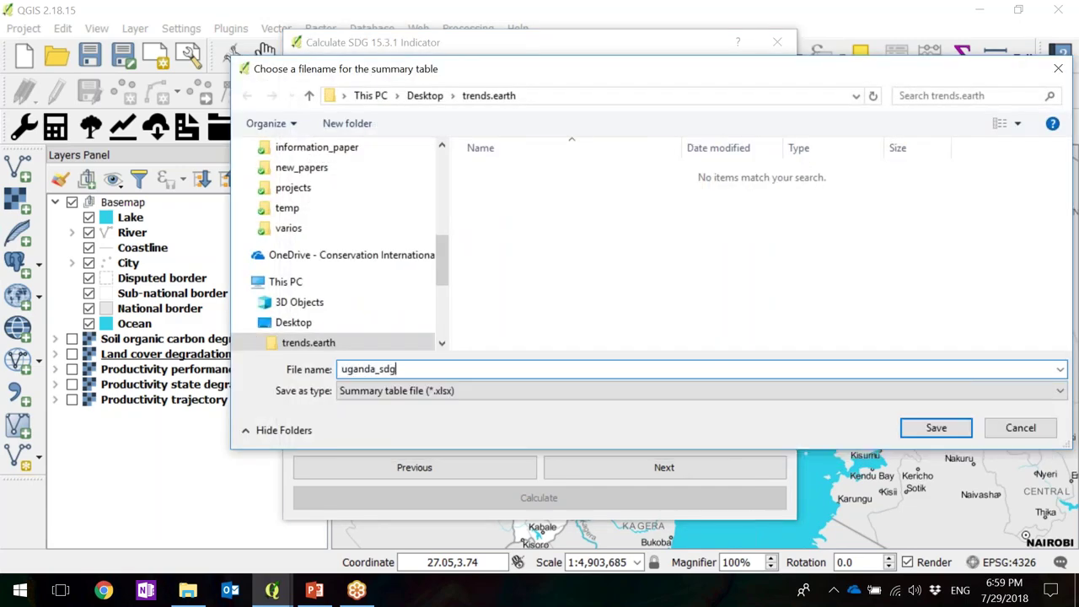
pyautogui.press('Return')
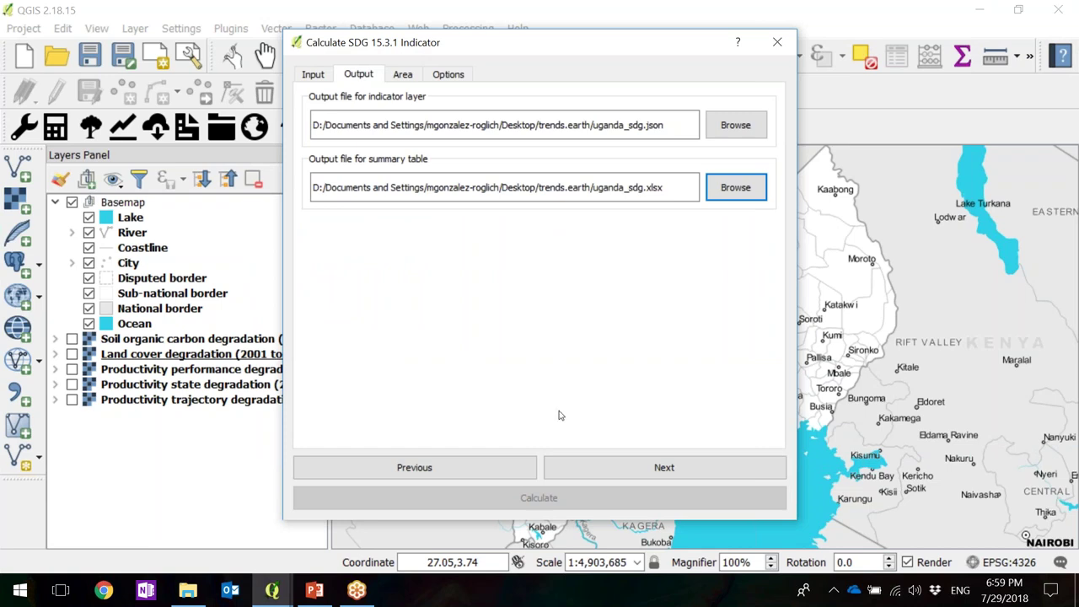
# Set the calculation area to the country Uganda, covering all regions.
pyautogui.click(637, 465)
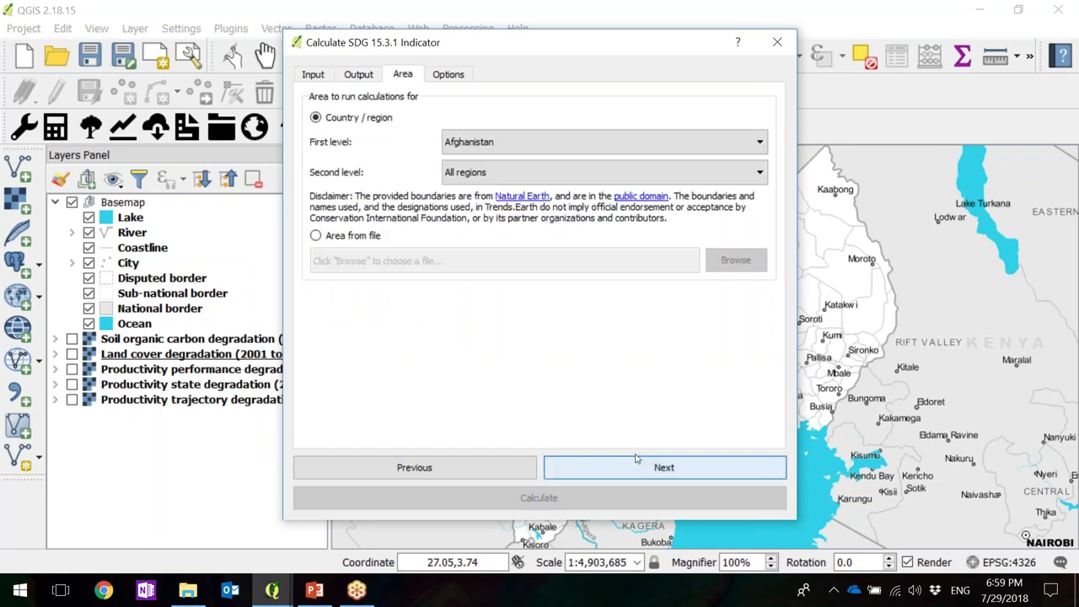
pyautogui.click(506, 137)
pyautogui.write('ug')
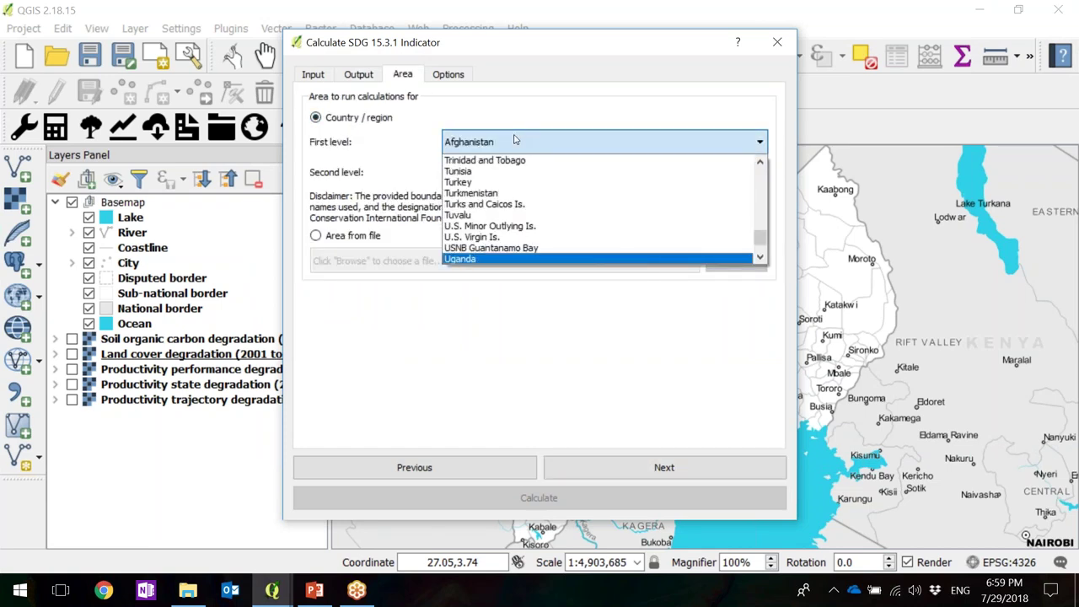
pyautogui.press('Return')
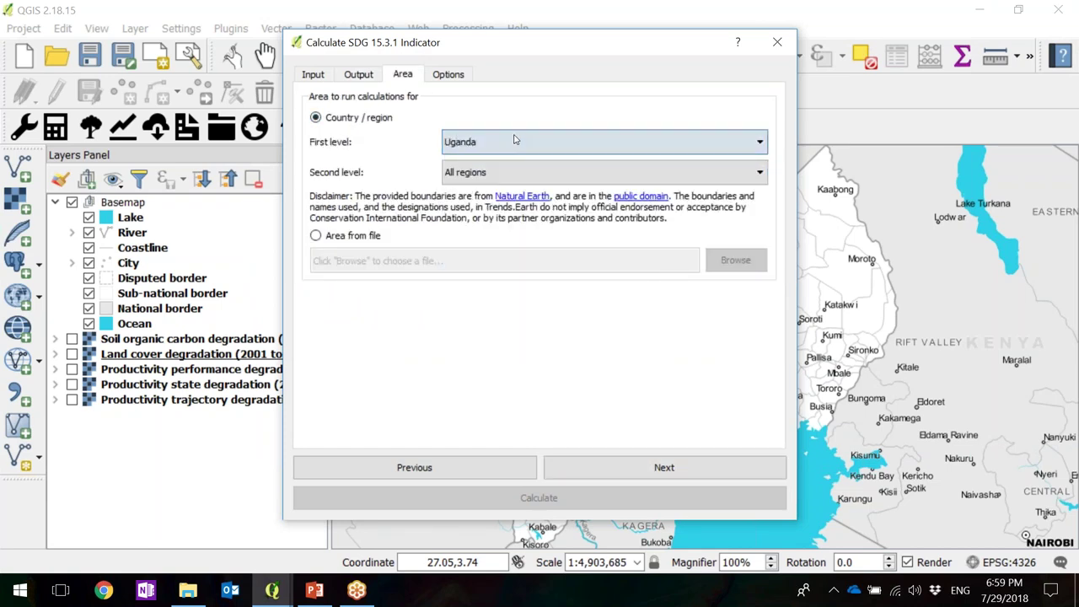
# Name the task uganda_sdg, run the indicator calculation and dismiss the completion message.
pyautogui.click(676, 469)
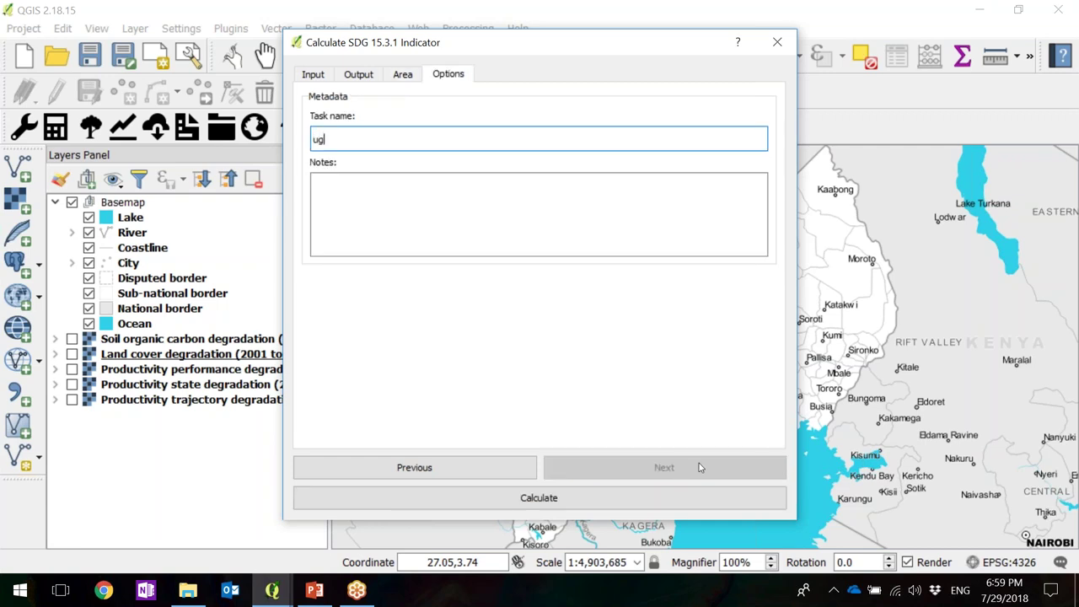
pyautogui.write('uganda_sdg')
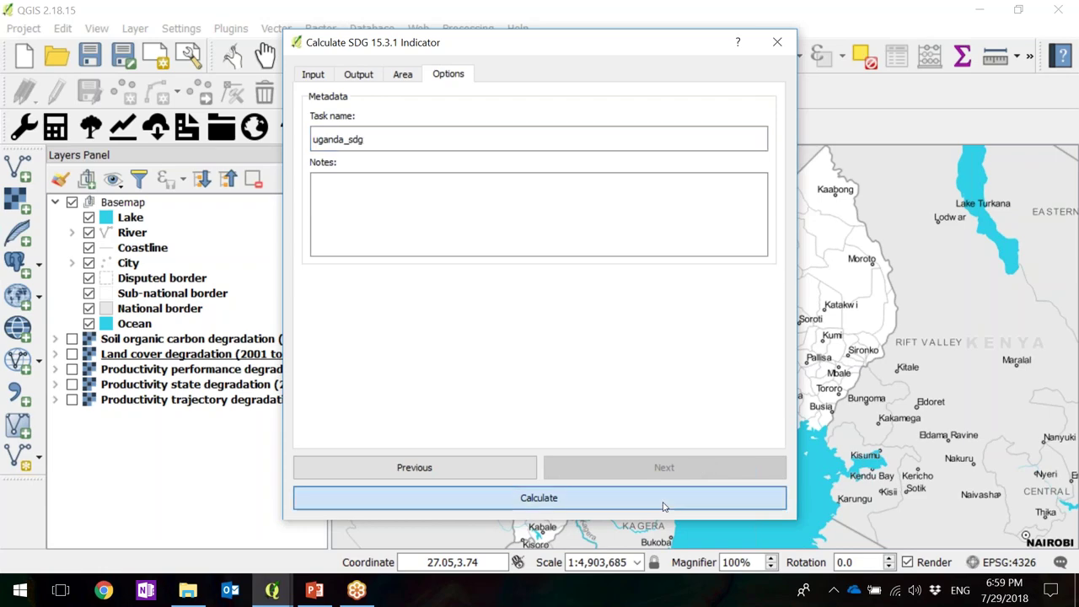
pyautogui.click(662, 499)
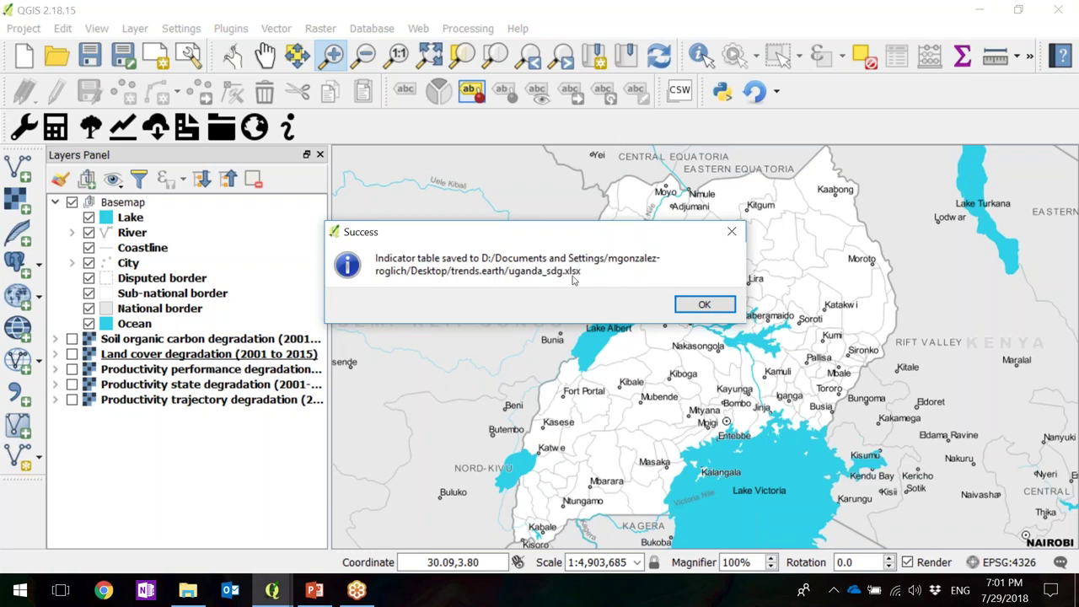
pyautogui.click(704, 305)
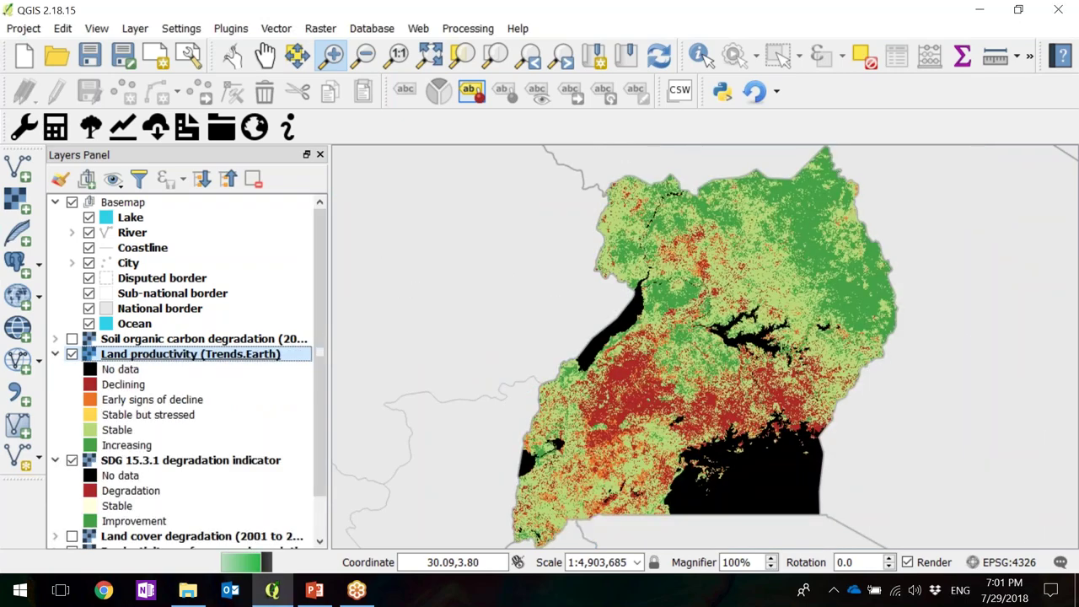
# Hide the Land productivity (Trends.Earth) layer and place the SDG 15.3.1 degradation indicator layer above it.
pyautogui.scroll(-1, 317, 339)
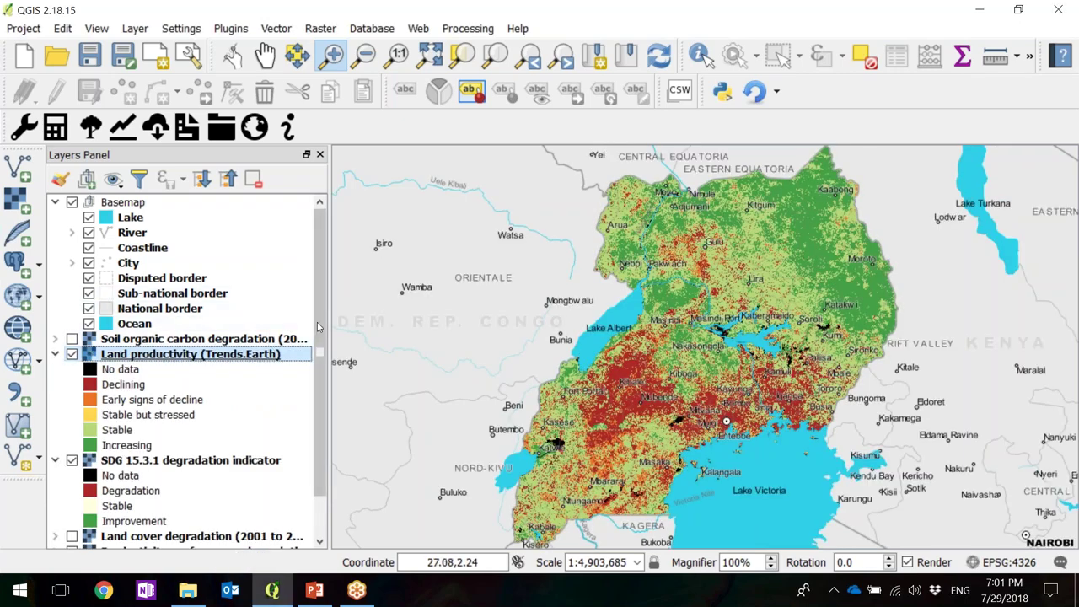
pyautogui.scroll(-2, 317, 339)
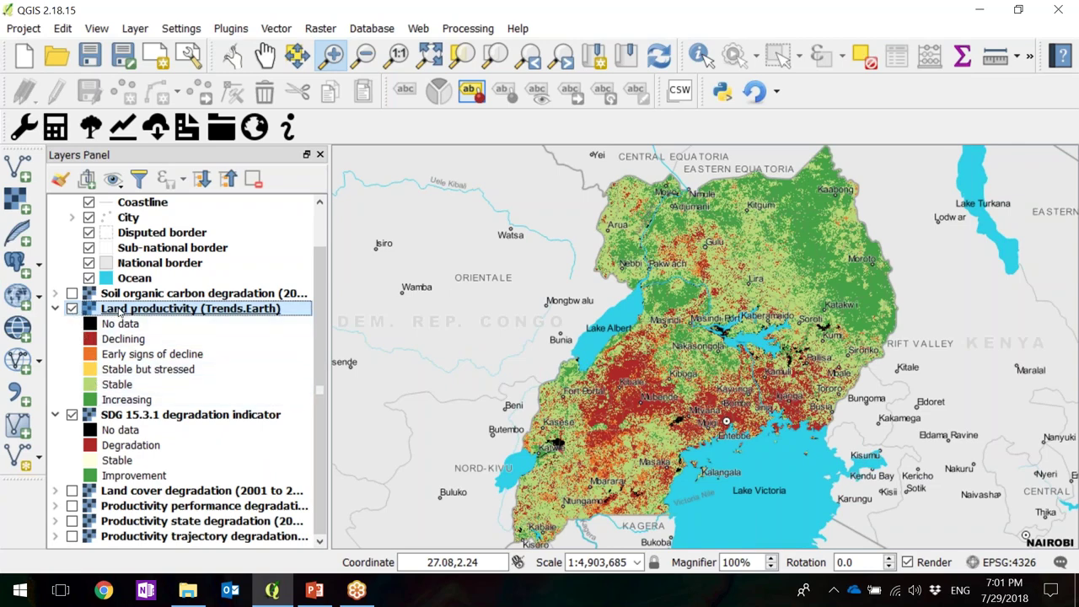
pyautogui.click(72, 309)
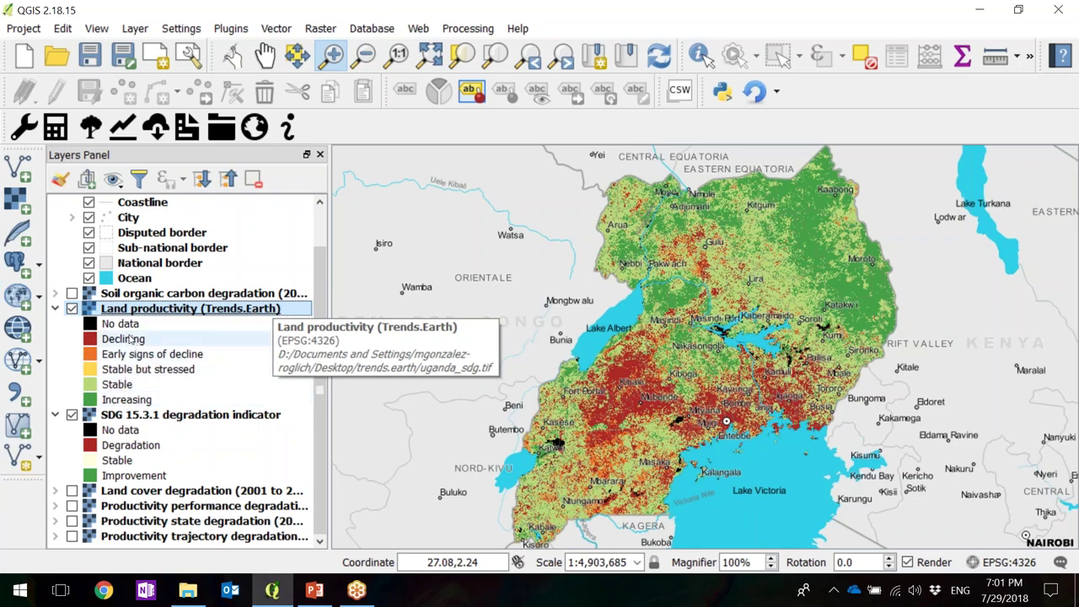
pyautogui.click(73, 308)
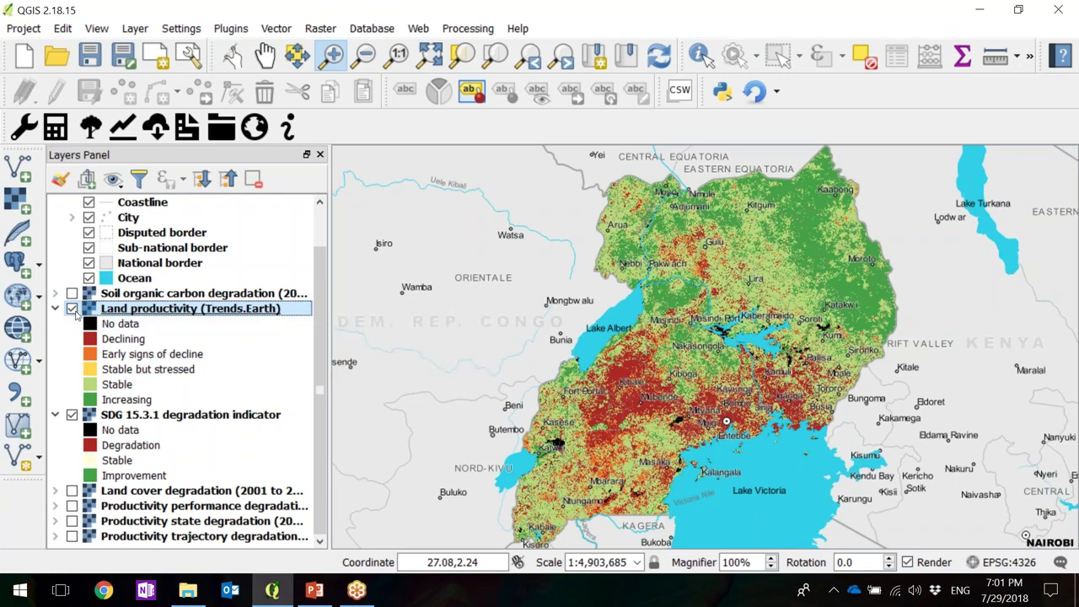
pyautogui.moveTo(177, 411); pyautogui.dragTo(72, 300)
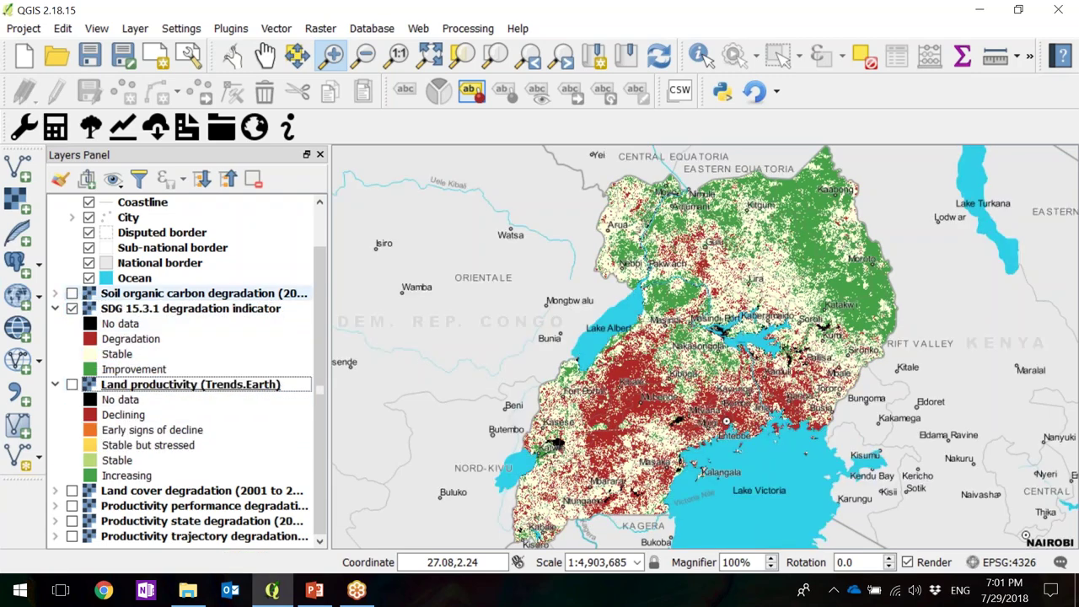
pyautogui.click(160, 311)
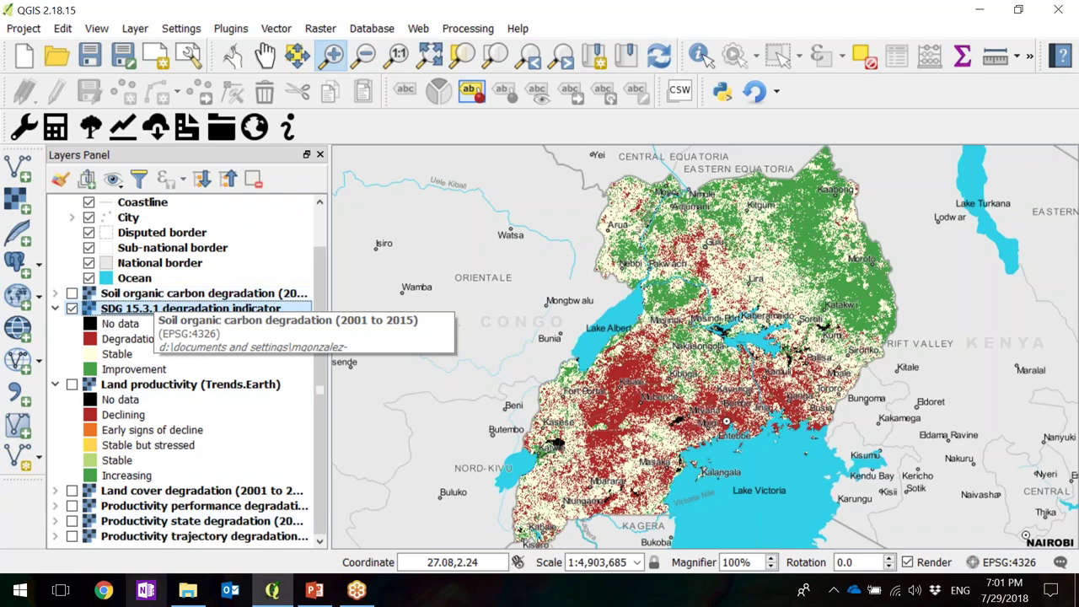
# Switch to File Explorer and open uganda_sdg.xlsx from the trends.earth folder on the Desktop.
pyautogui.click(189, 593)
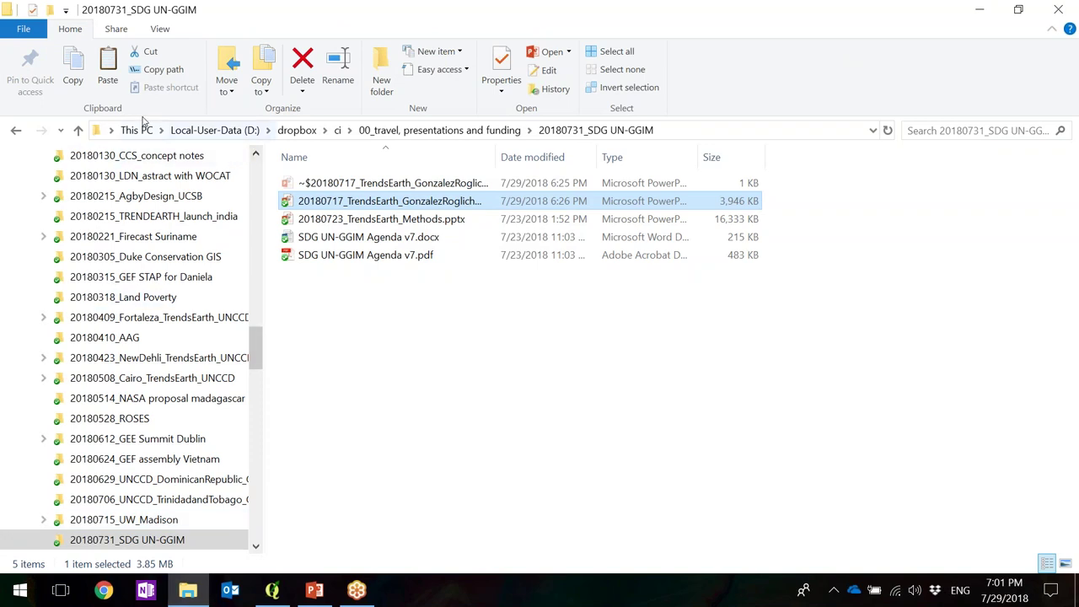
pyautogui.click(138, 129)
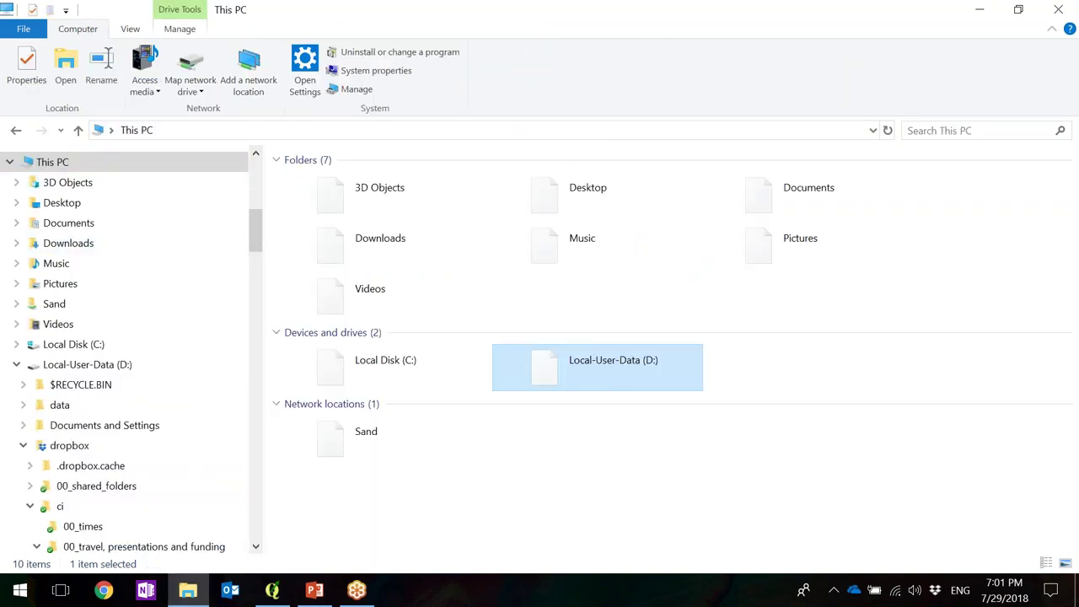
pyautogui.click(62, 203)
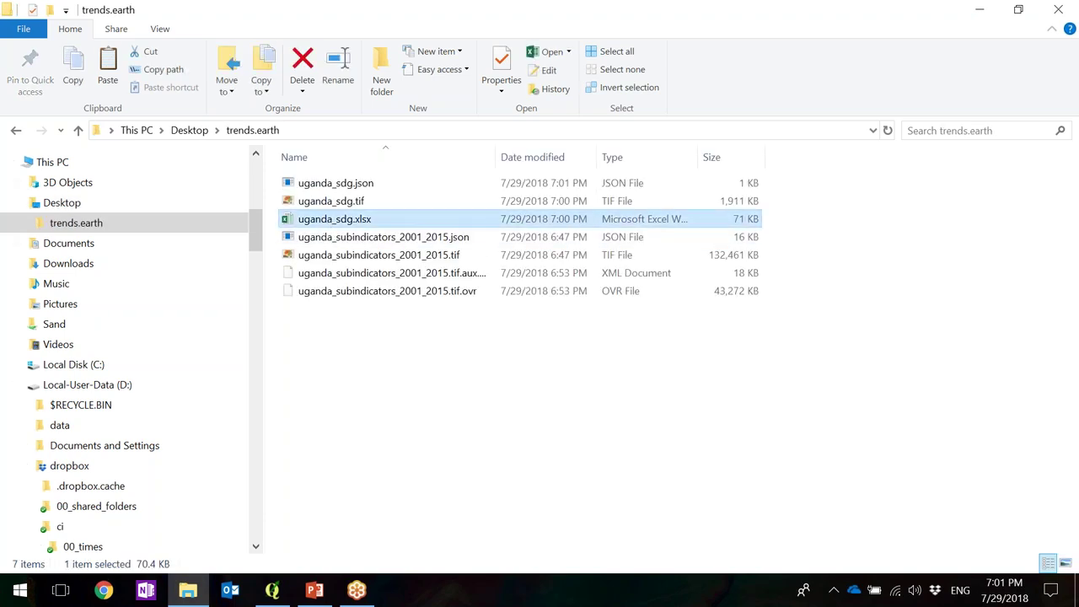
pyautogui.press('Return')
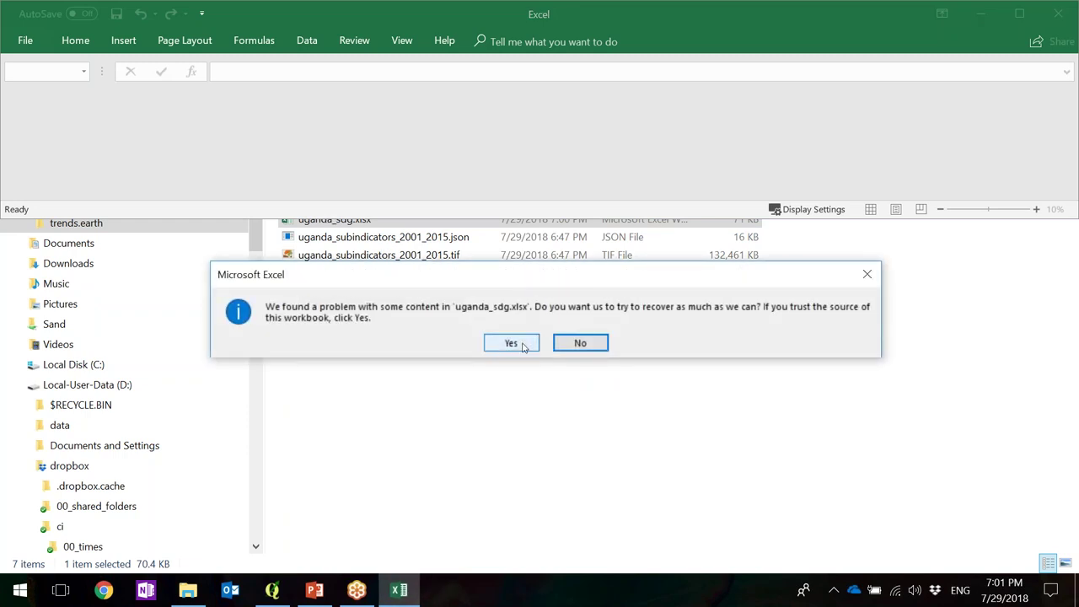
# Recover the workbook's content in Excel, close the repair report and maximize the workbook window.
pyautogui.click(512, 343)
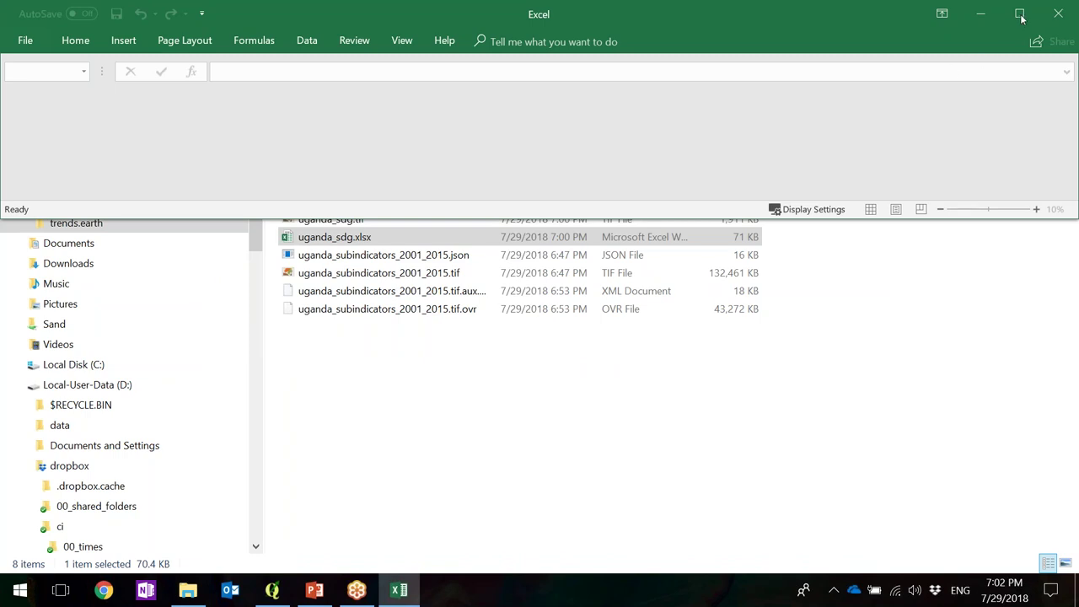
pyautogui.moveTo(843, 13); pyautogui.dragTo(853, 38)
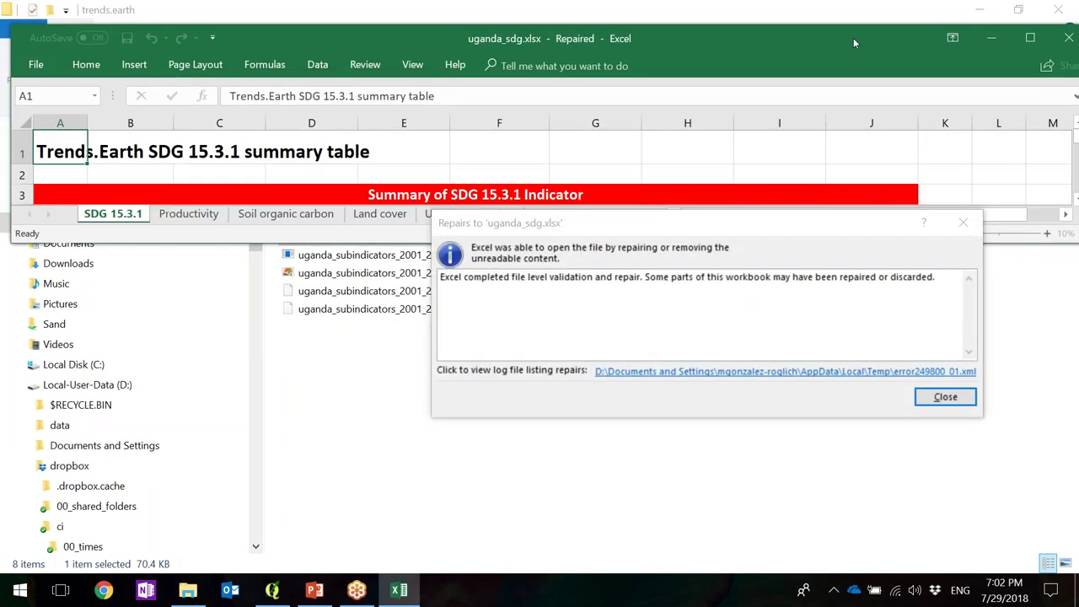
pyautogui.click(946, 397)
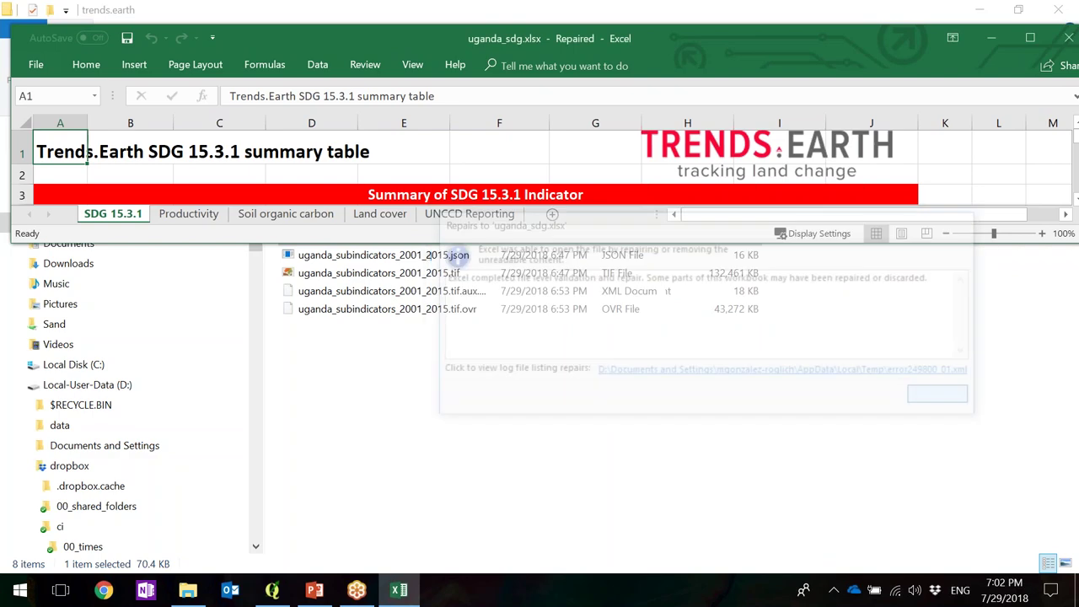
pyautogui.click(1031, 38)
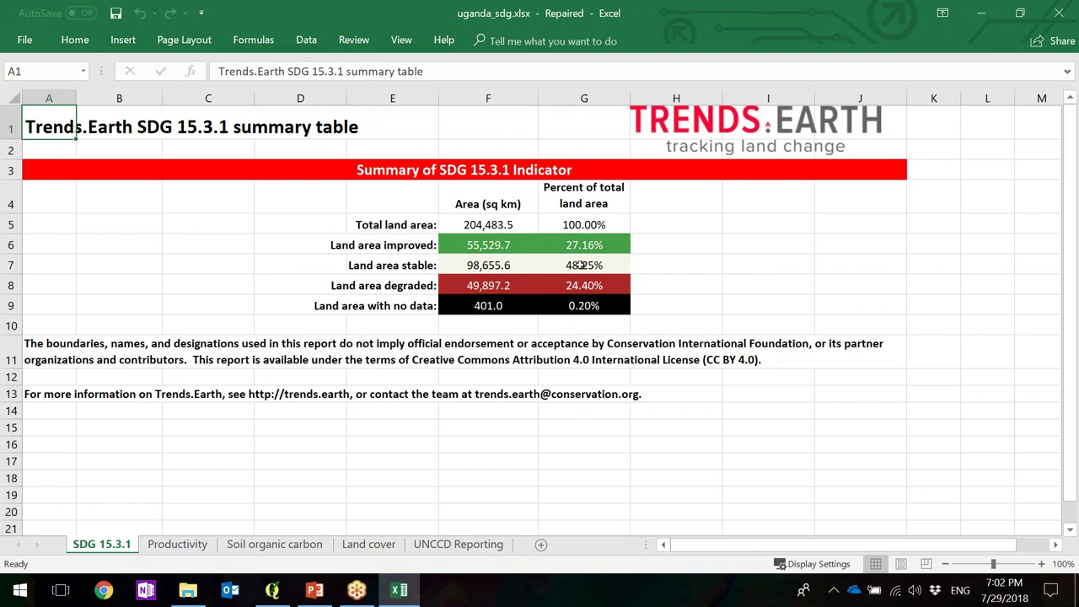
# Examine the degraded and improved land area figures in the SDG 15.3.1 summary table.
pyautogui.click(403, 172)
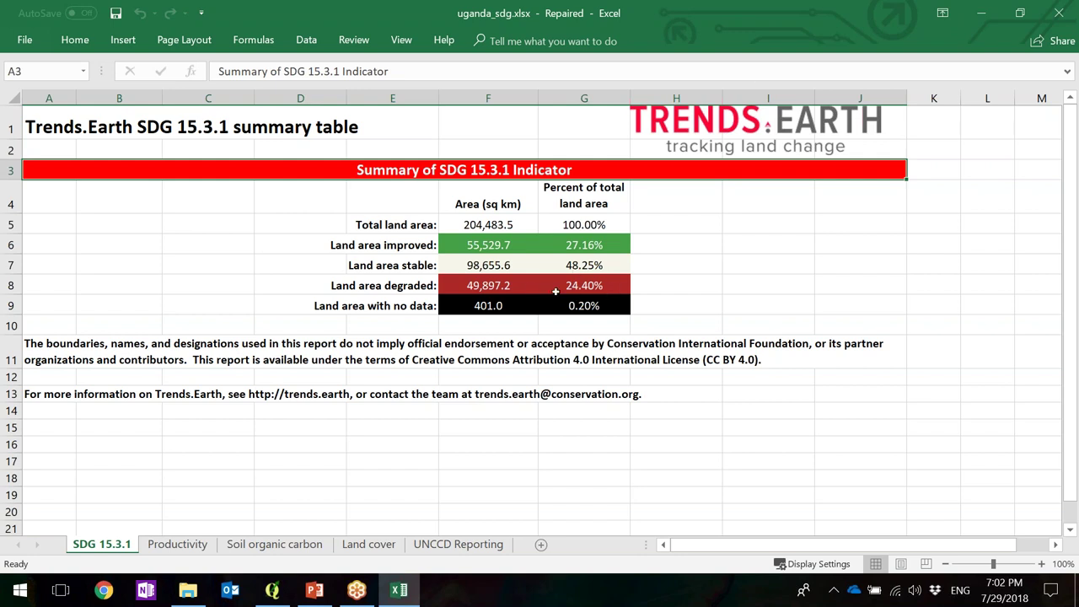
pyautogui.click(475, 288)
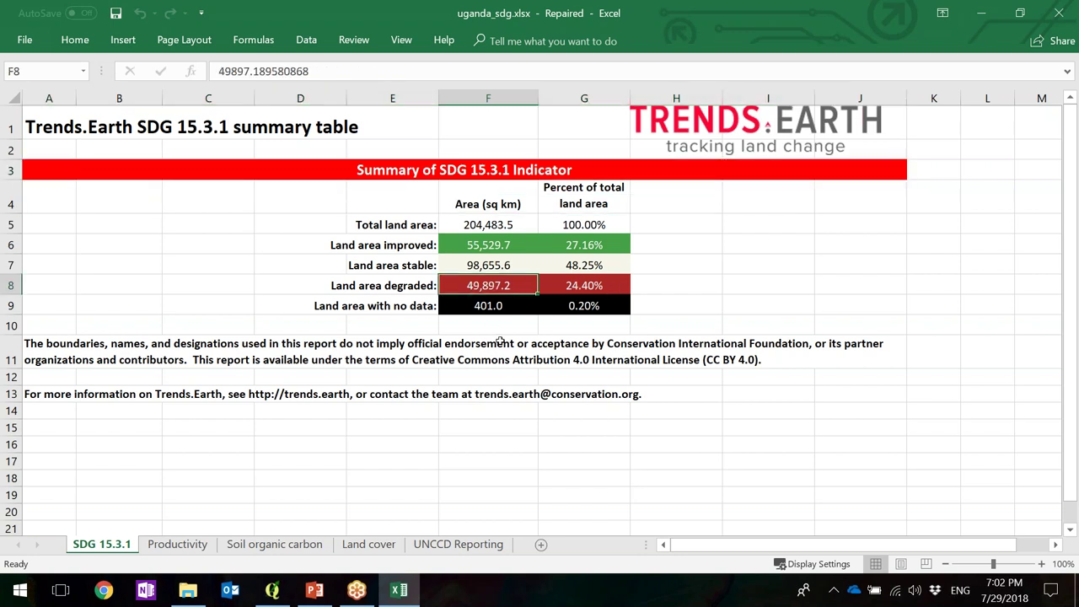
pyautogui.click(565, 283)
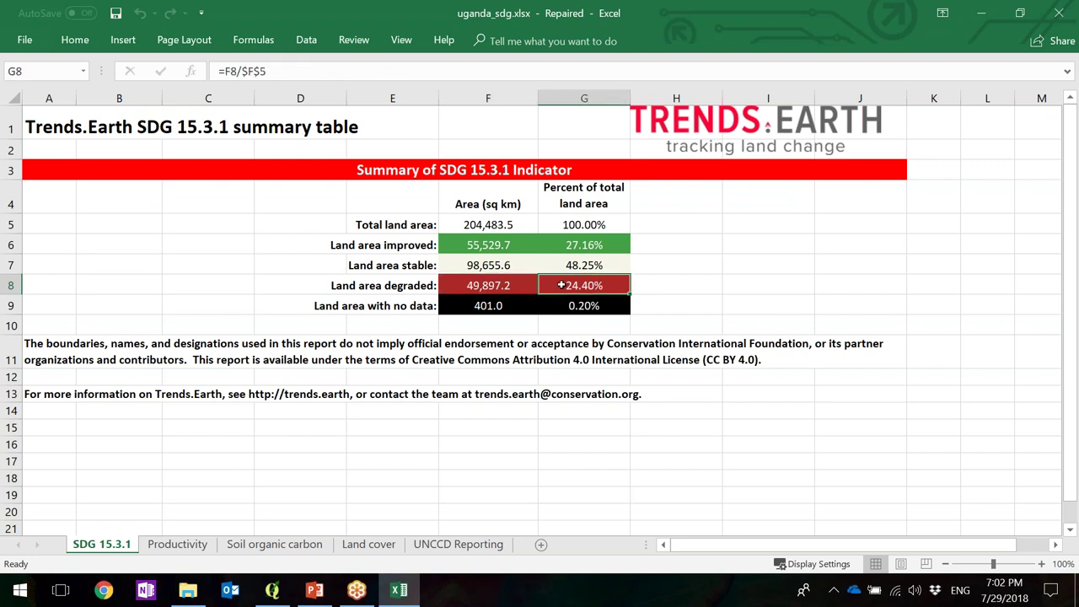
pyautogui.click(488, 245)
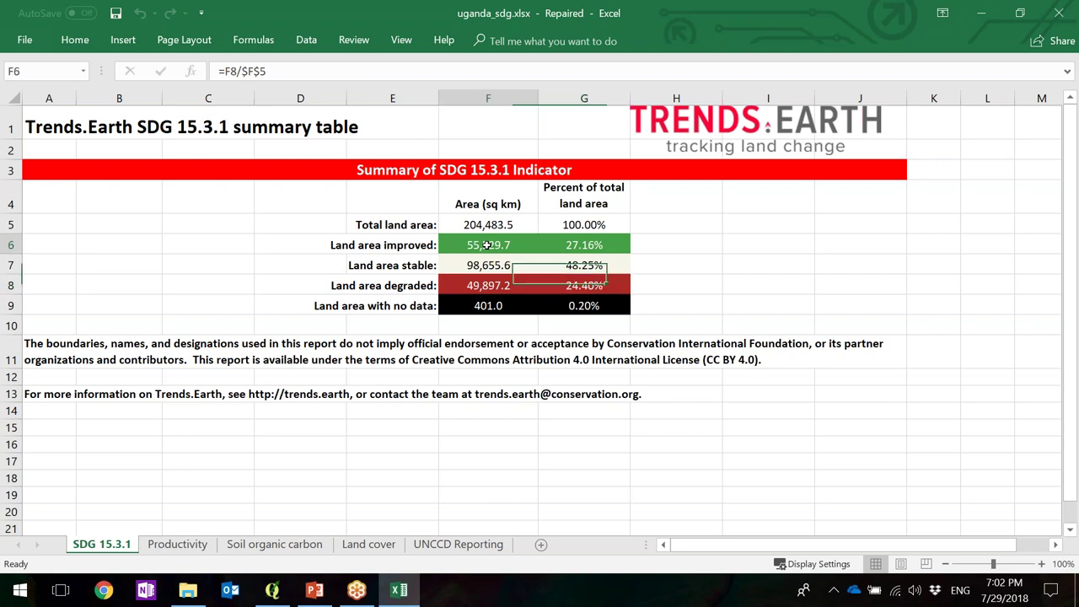
# Review the degraded land area figure, the Productivity sheet's transition tables and the Soil organic carbon sheet's change table.
pyautogui.click(500, 286)
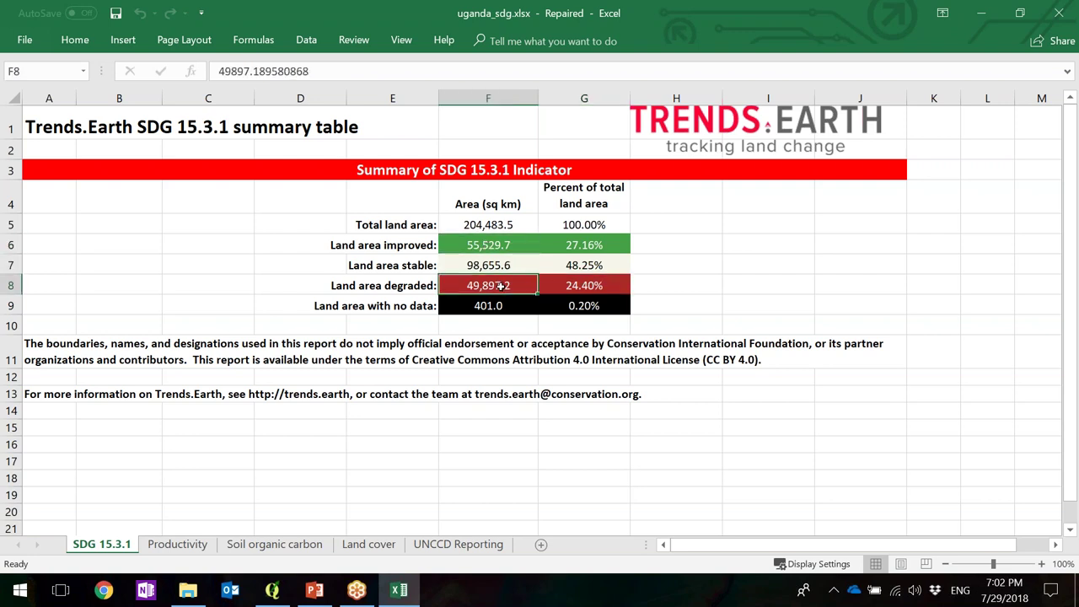
pyautogui.click(173, 544)
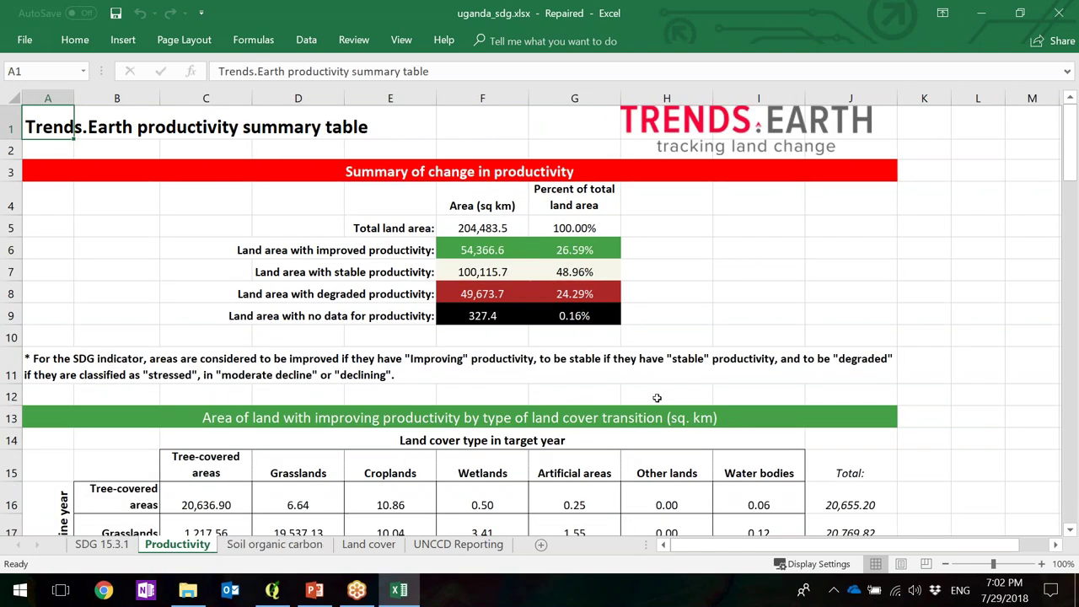
pyautogui.scroll(-4, 660, 408)
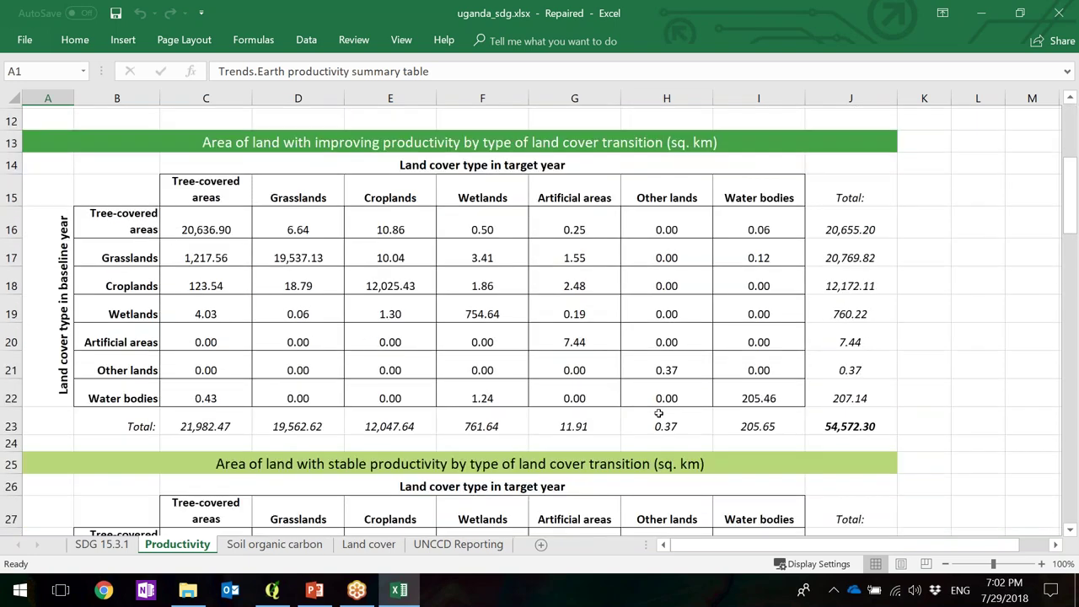
pyautogui.click(275, 545)
pyautogui.scroll(-3, 410, 387)
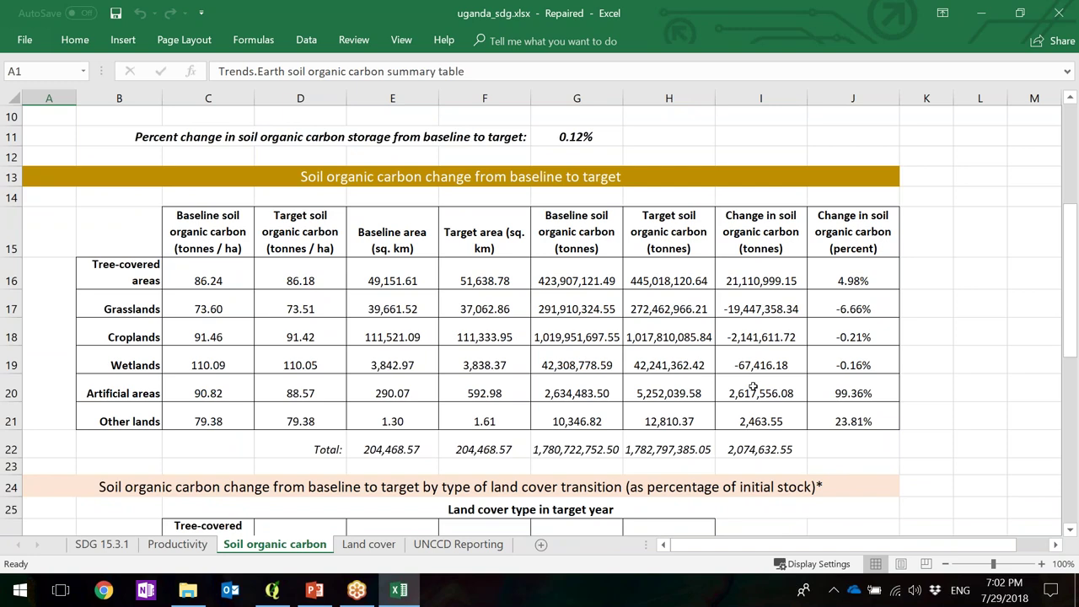
# Review the Land cover sheet's transition table and the UNCCD Reporting sheet, and return to the SDG 15.3.1 sheet.
pyautogui.click(360, 547)
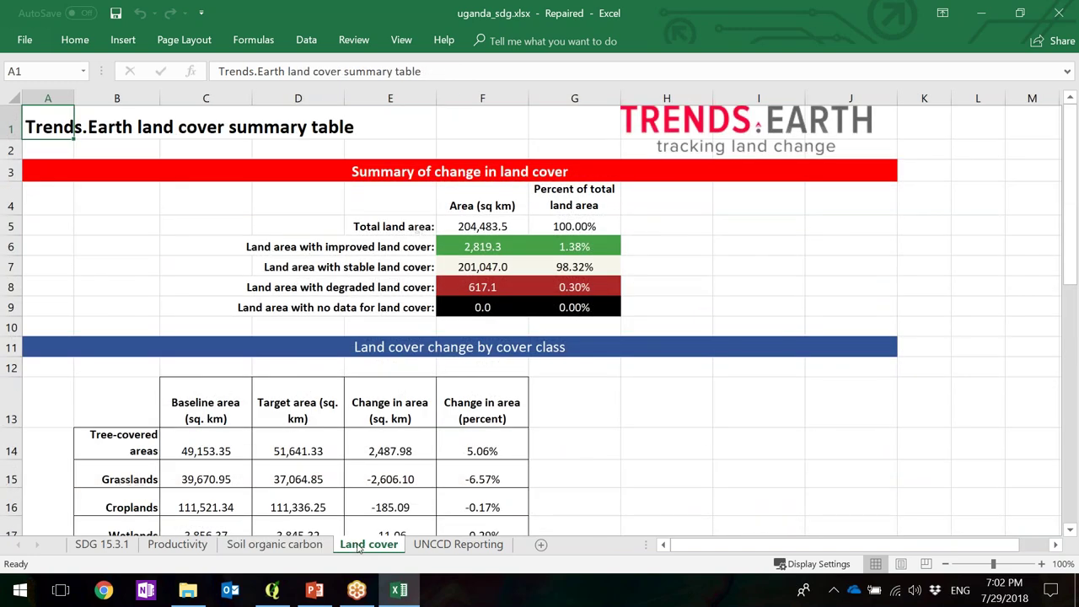
pyautogui.scroll(-3, 410, 390)
pyautogui.scroll(-3, 410, 391)
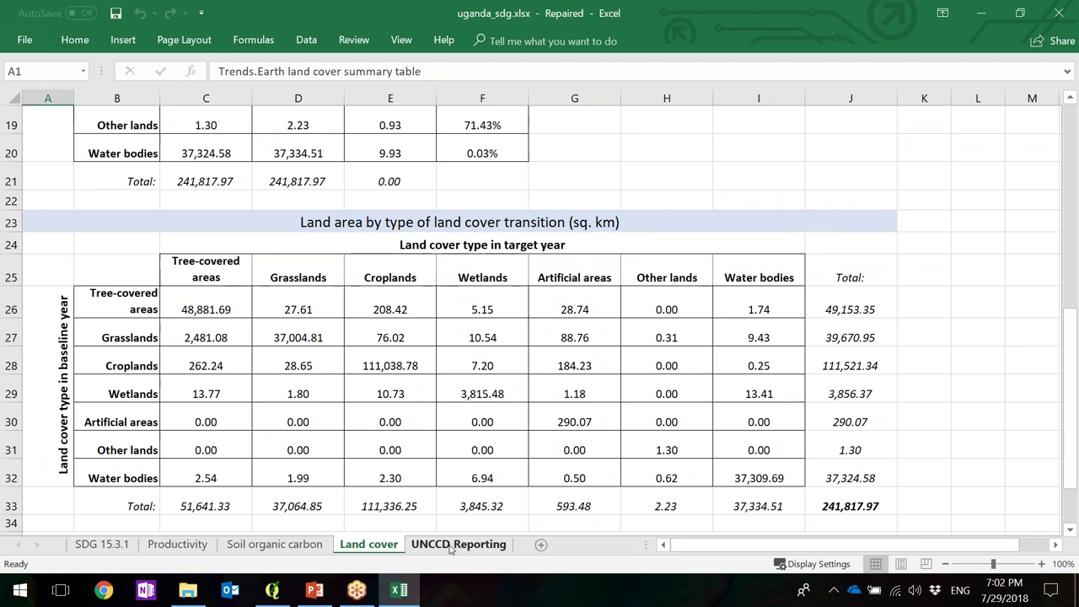
pyautogui.click(451, 546)
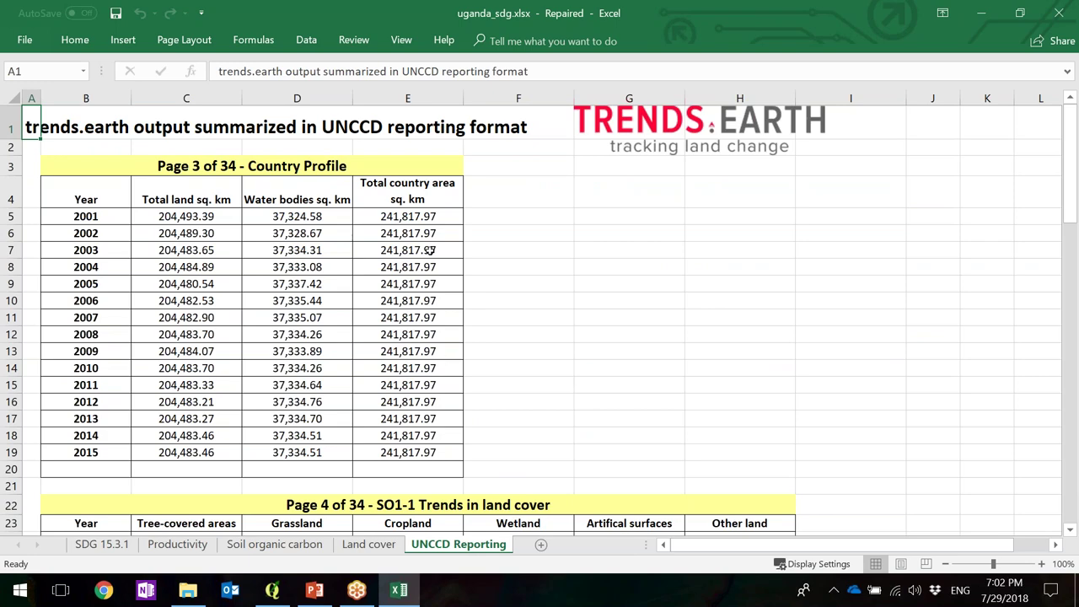
pyautogui.click(105, 544)
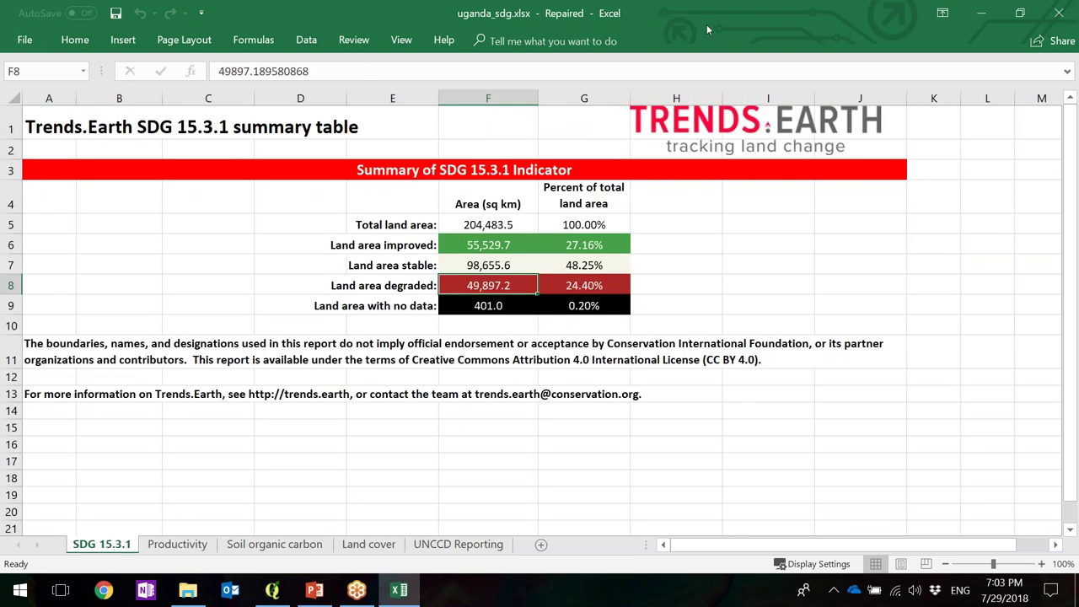
# Switch to Chrome and open the trends.earth website.
pyautogui.click(103, 590)
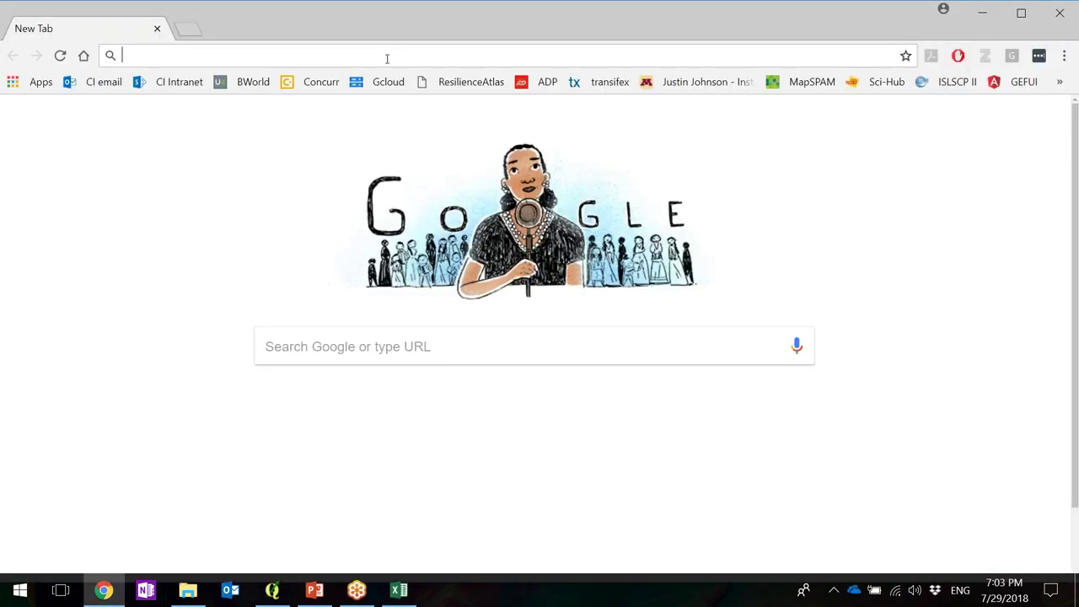
pyautogui.write('te')
pyautogui.press('BackSpace')
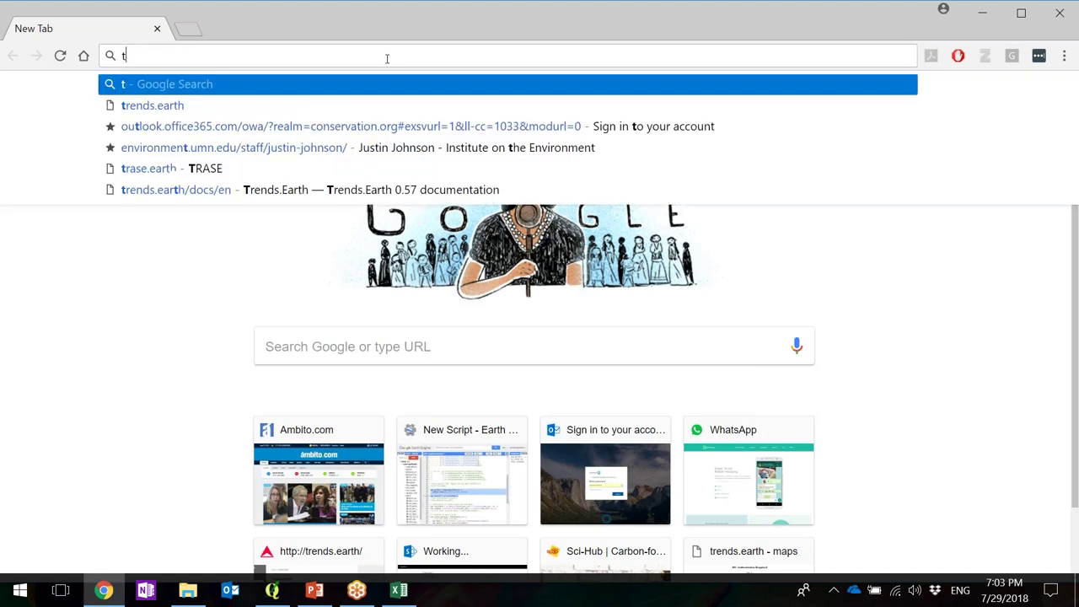
pyautogui.write('rends.earth')
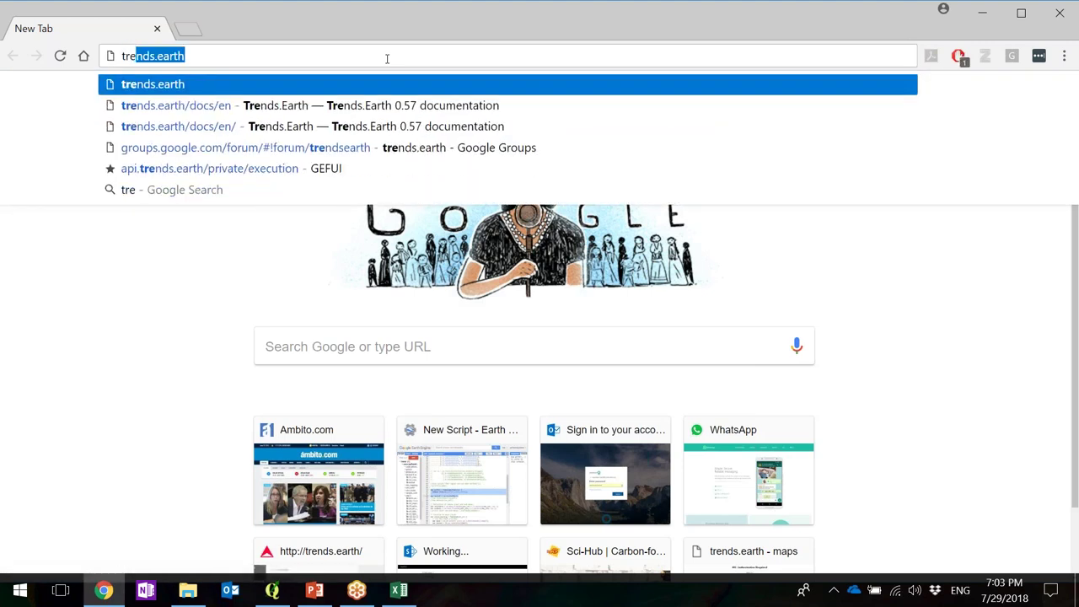
pyautogui.press('Home')
pyautogui.press('Return')
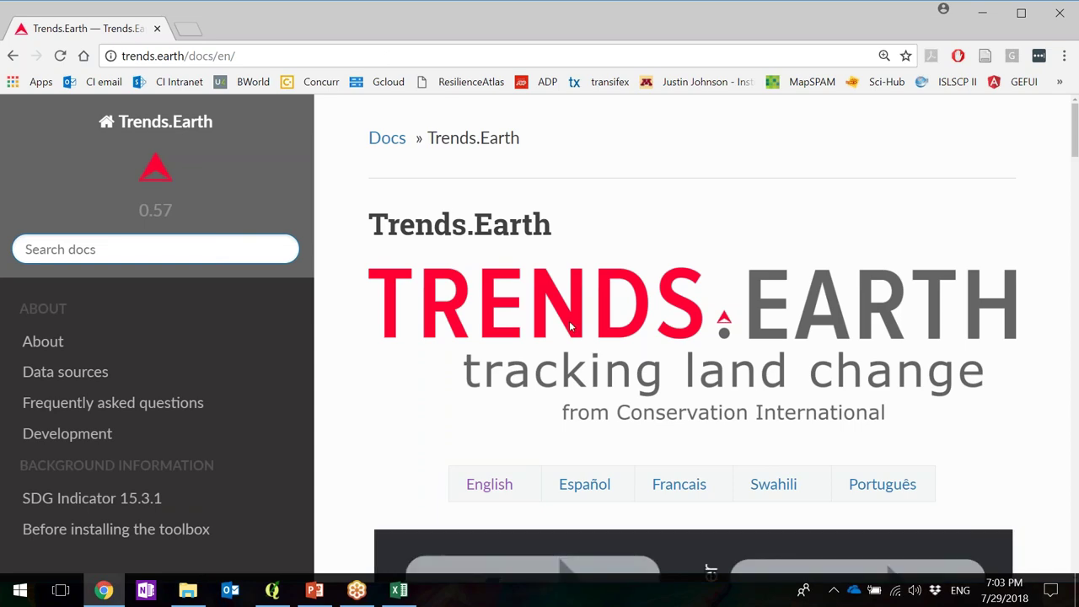
# Look through the Trends.Earth documentation contents, covering the background information, documentation and step-by-step guides sections.
pyautogui.scroll(-1, 73, 363)
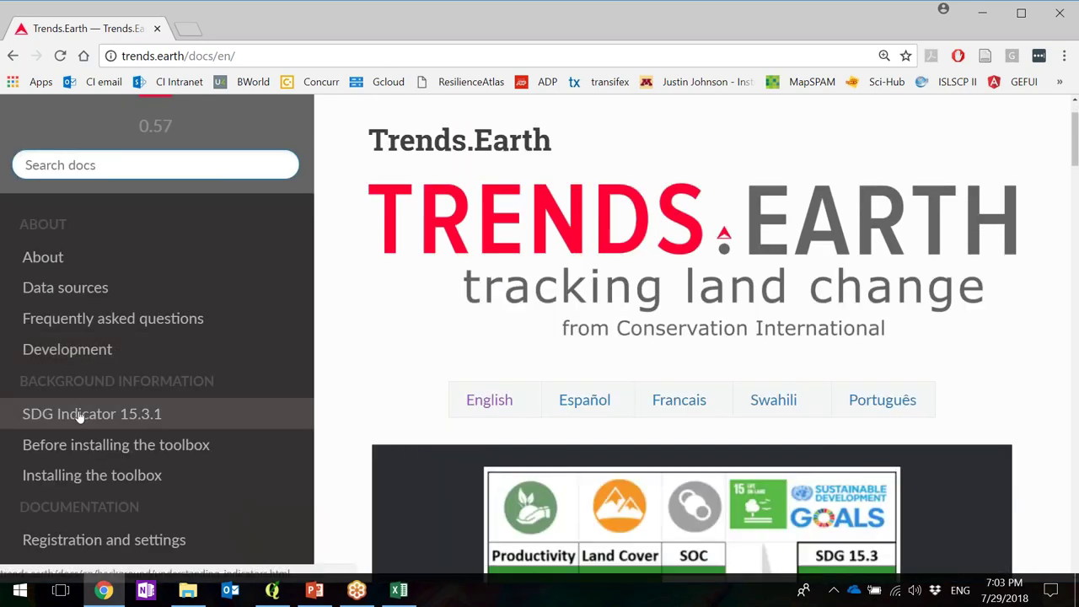
pyautogui.scroll(-5, 79, 415)
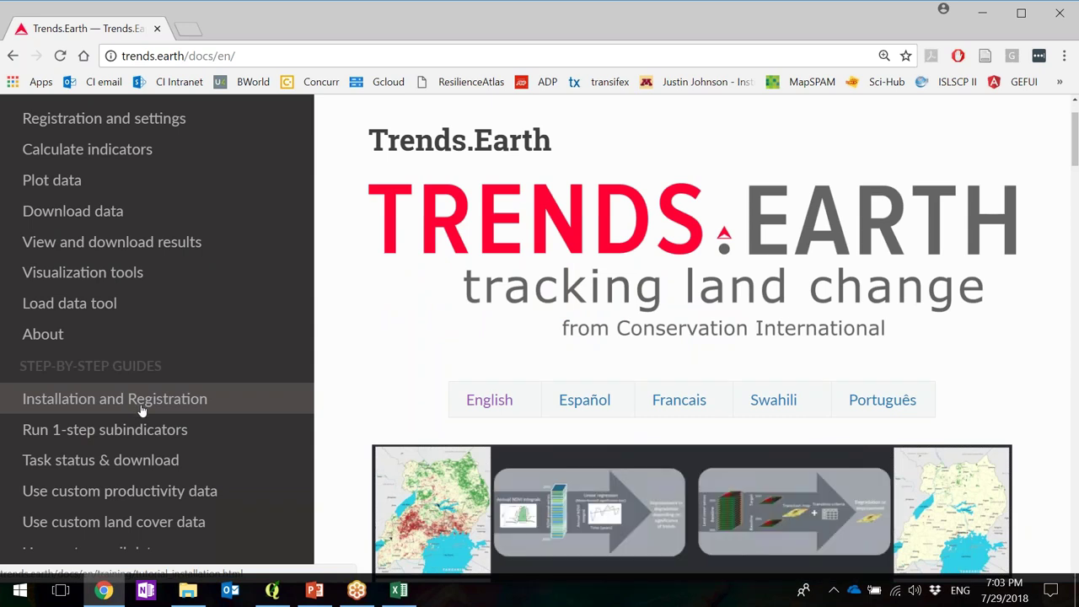
pyautogui.scroll(1, 142, 410)
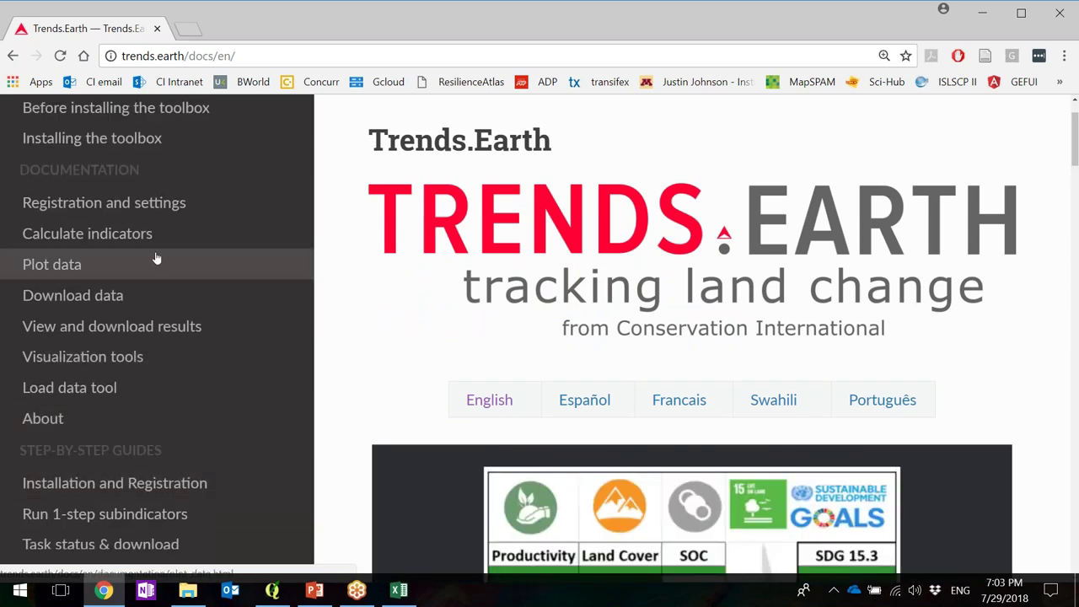